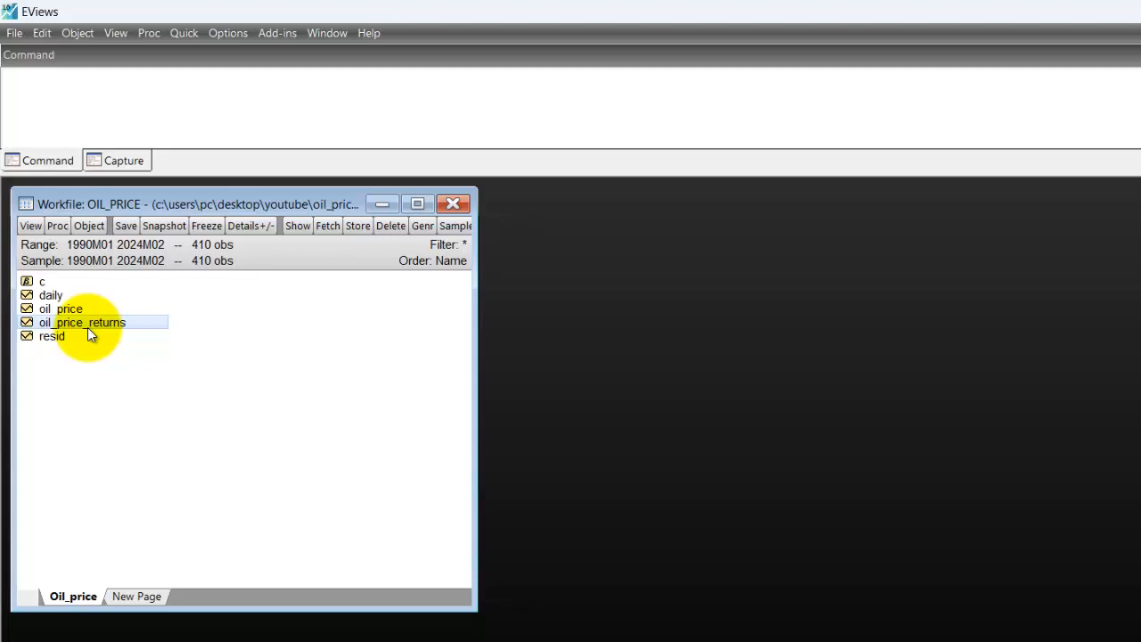
Open the oil_price series and bring up the Unit Root Test settings for it.
double_click(64, 309)
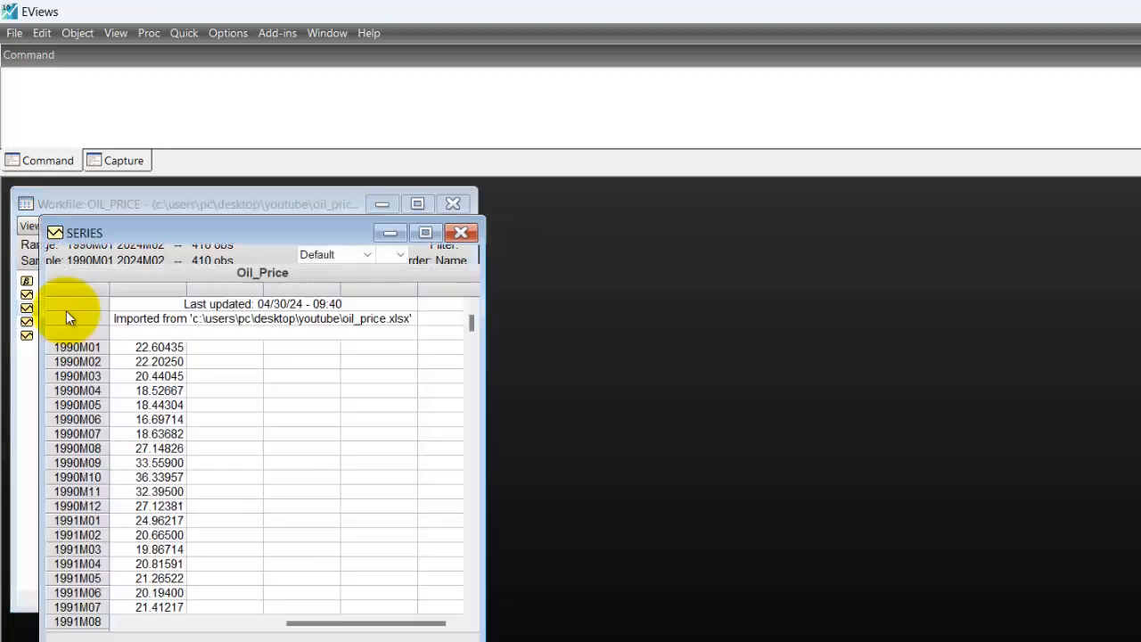
left_click(461, 234)
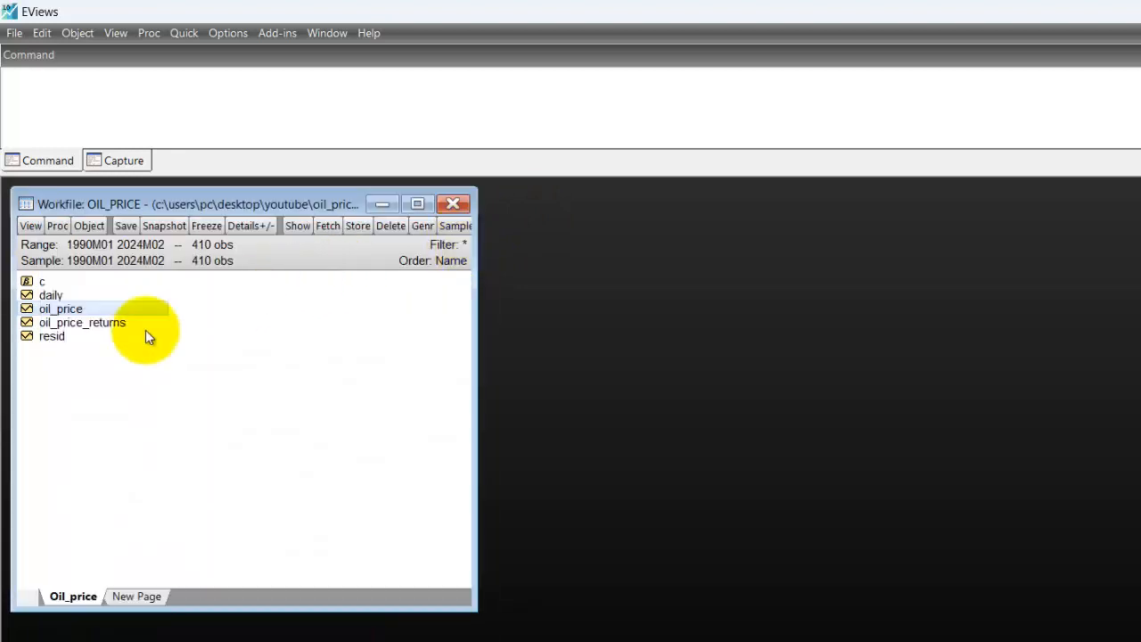
double_click(64, 310)
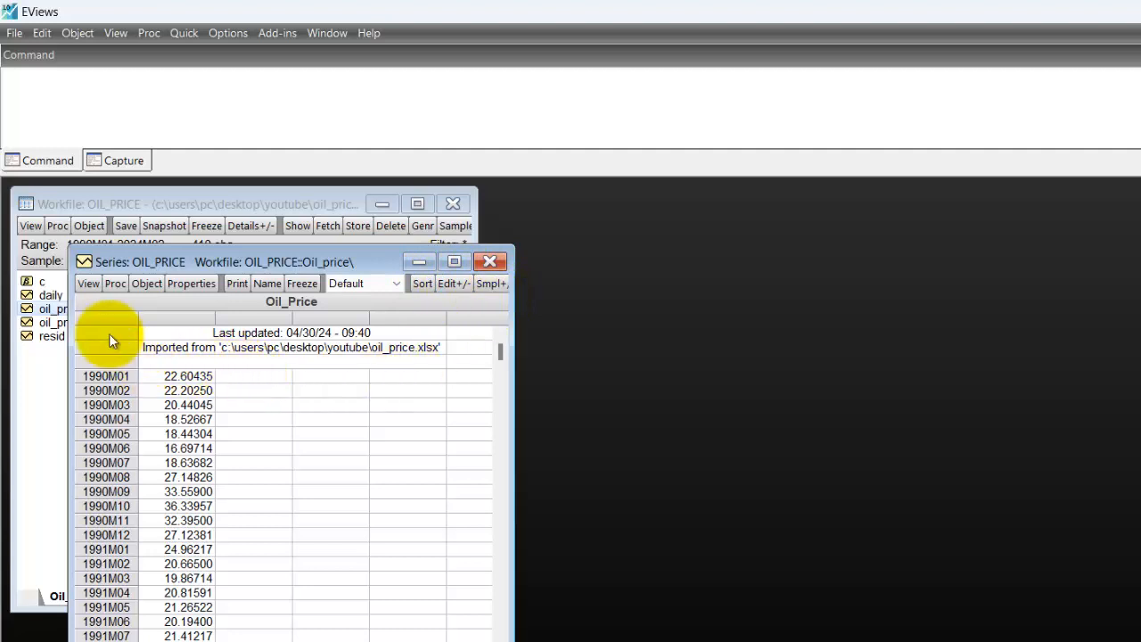
left_click(87, 285)
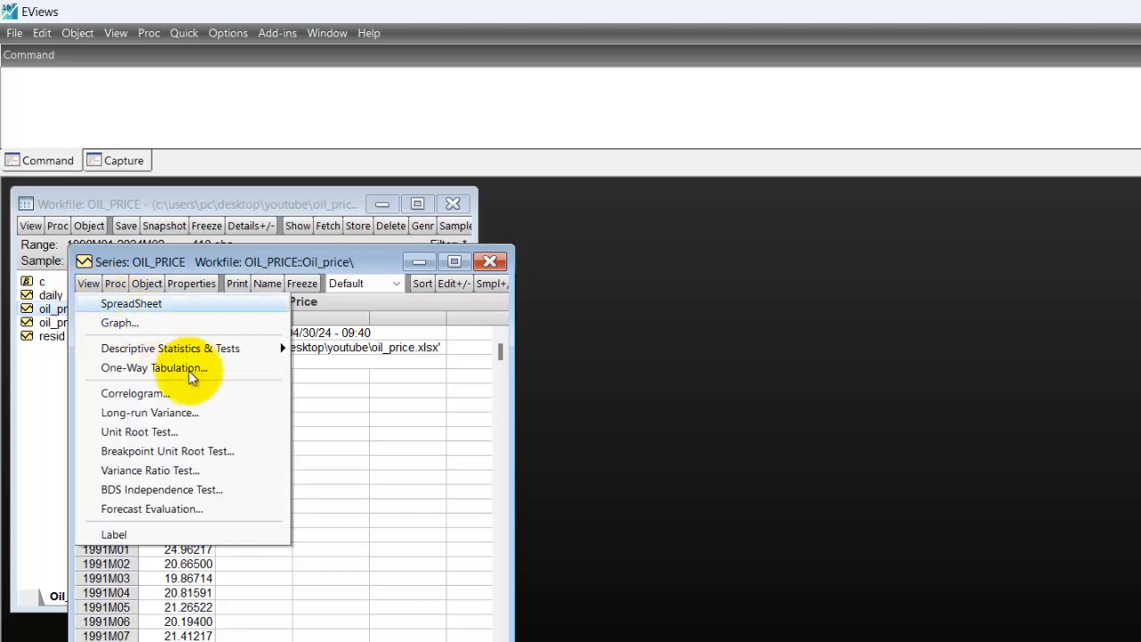
left_click(184, 431)
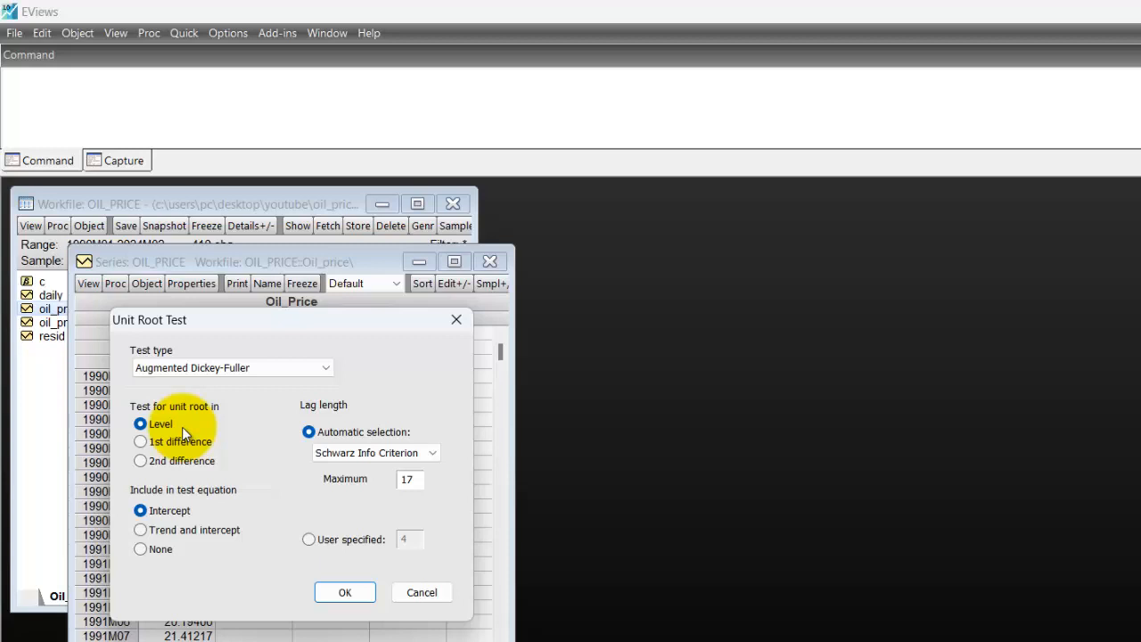
left_click(208, 368)
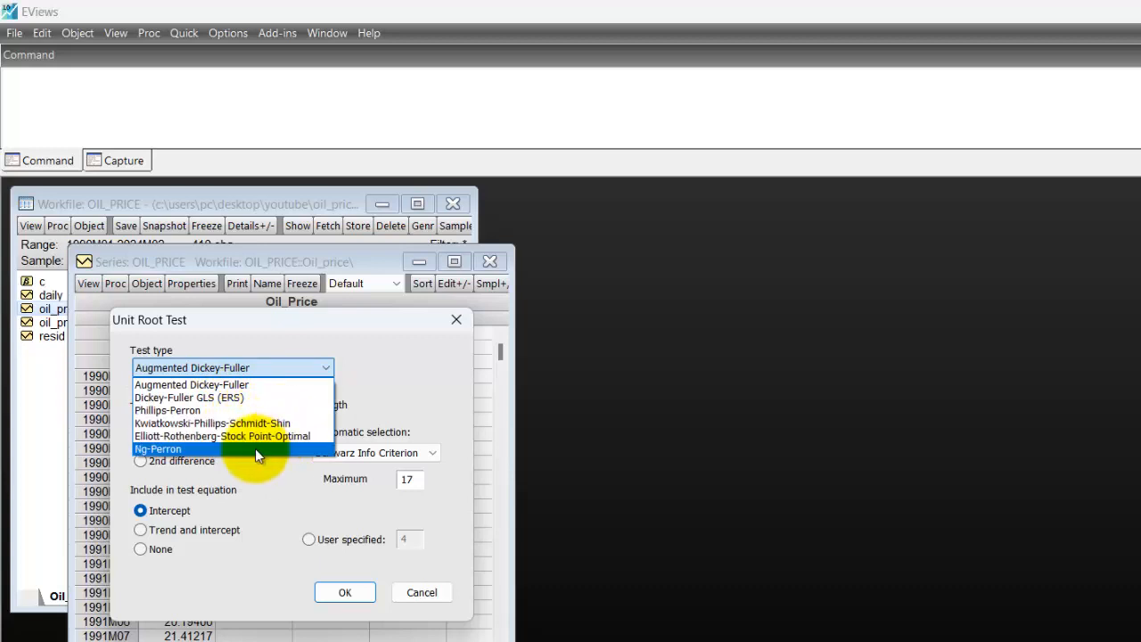
left_click(397, 348)
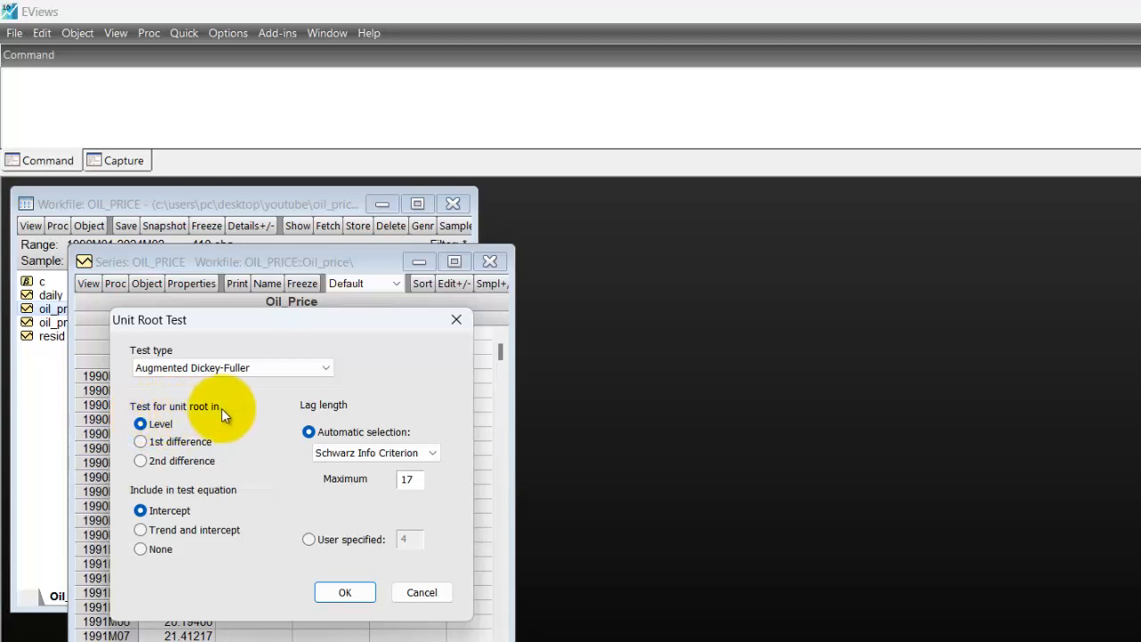
left_click(178, 463)
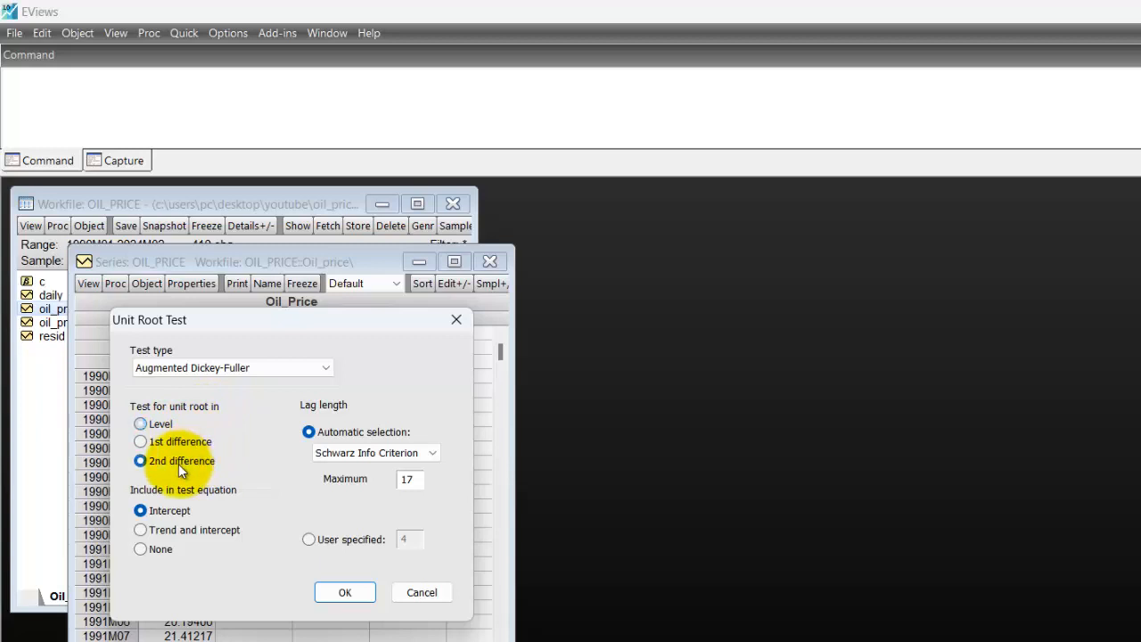
left_click(141, 426)
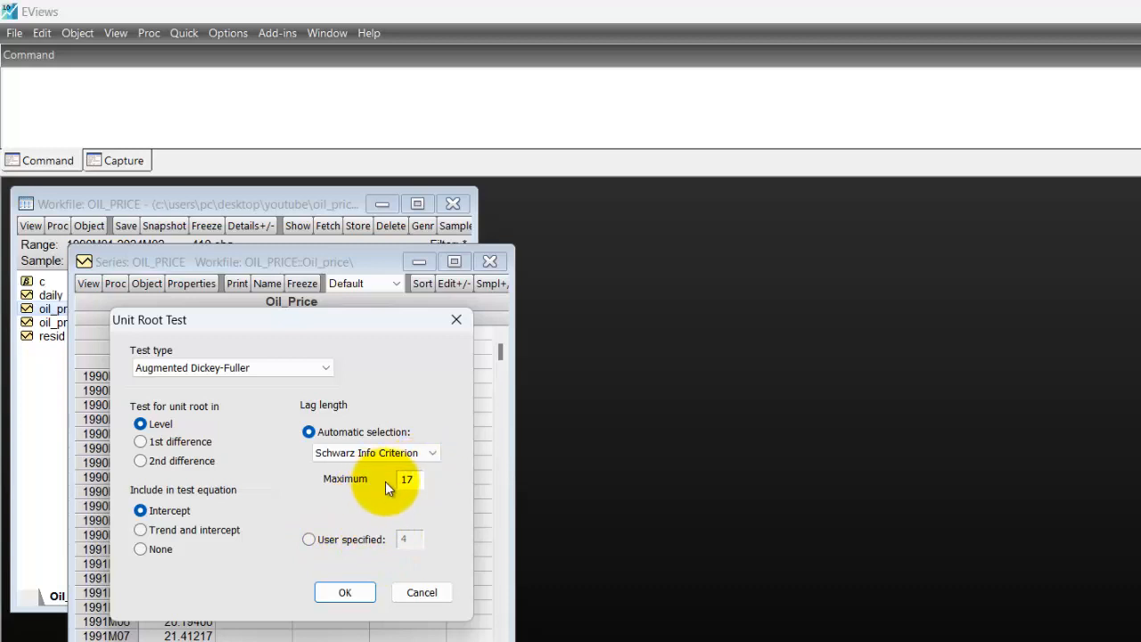
Run the Augmented Dickey-Fuller test on oil_price at level with None in the test equation, and widen the results window.
left_click(416, 481)
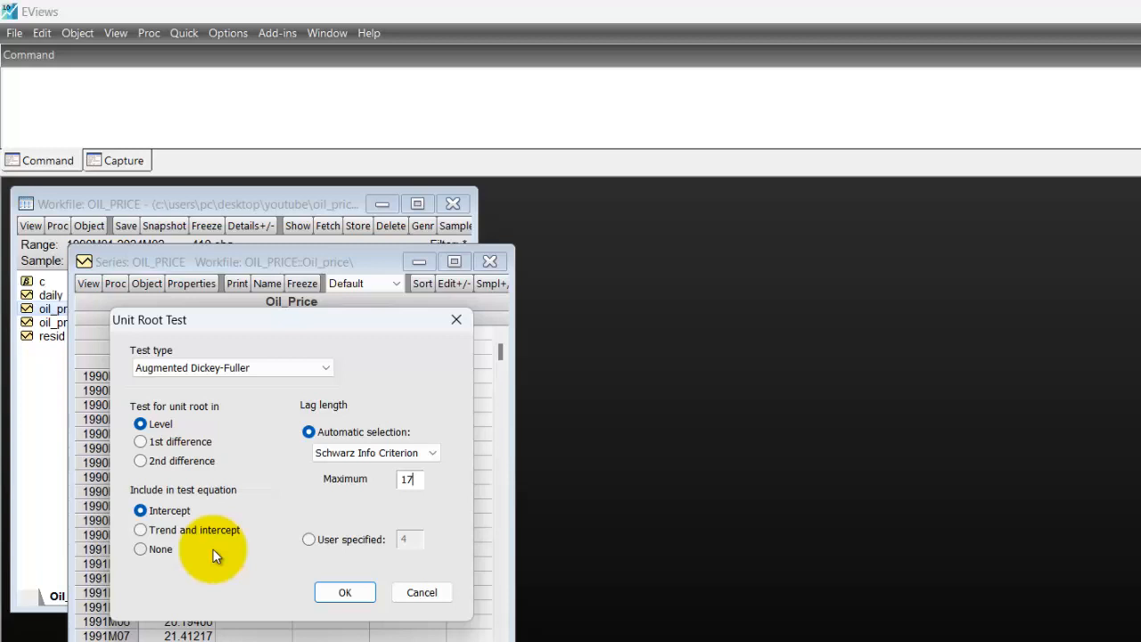
left_click(162, 547)
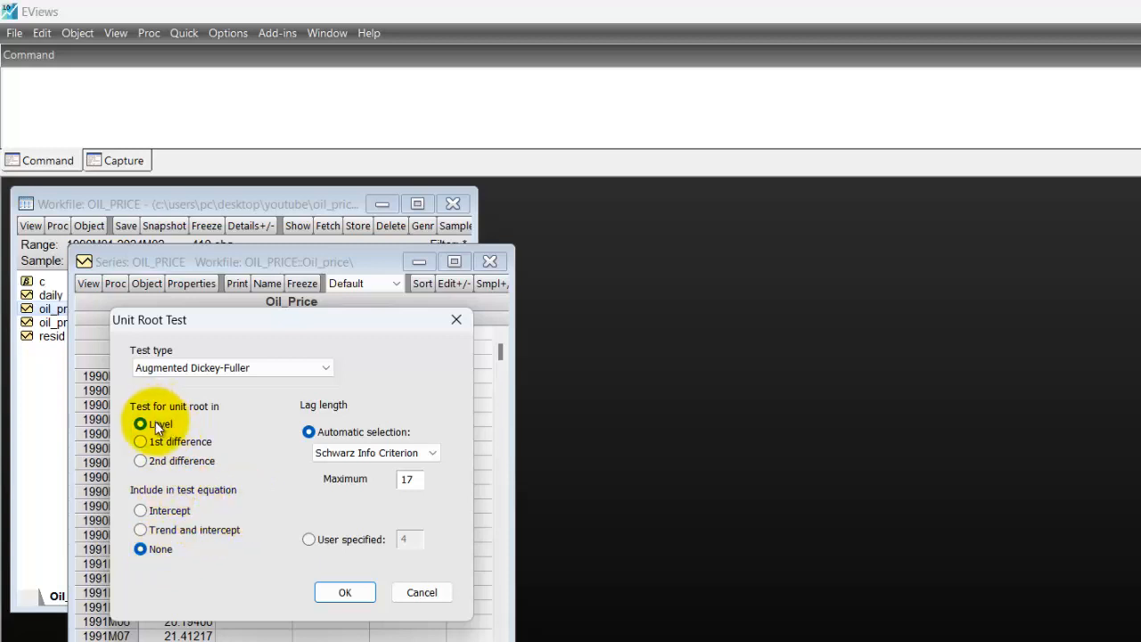
left_click(345, 593)
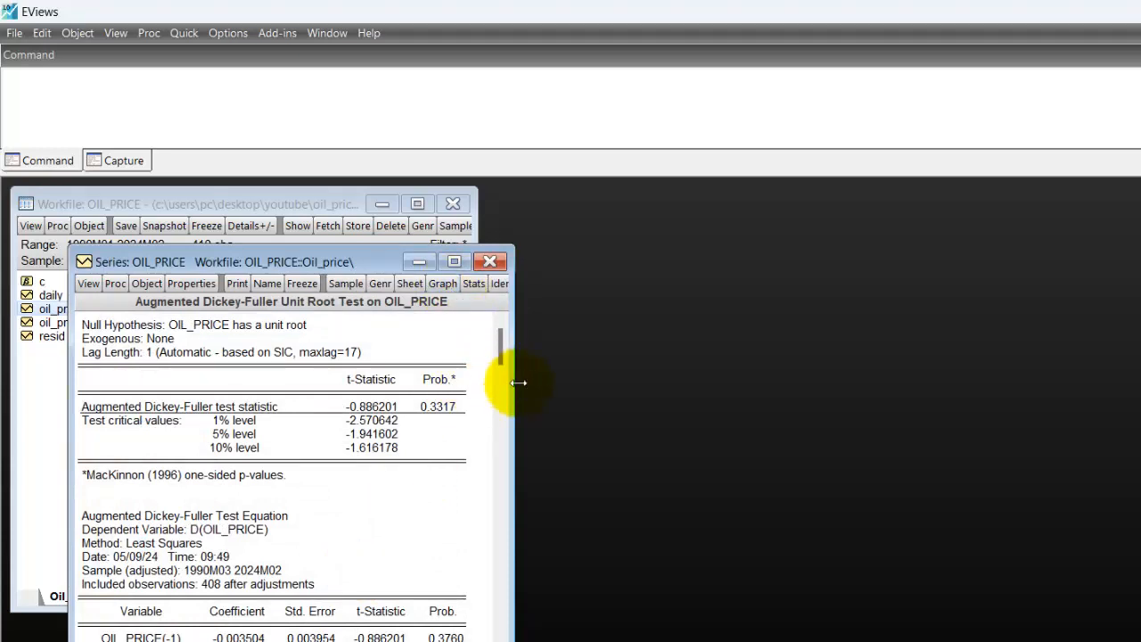
left_click_drag(516, 381, 546, 383)
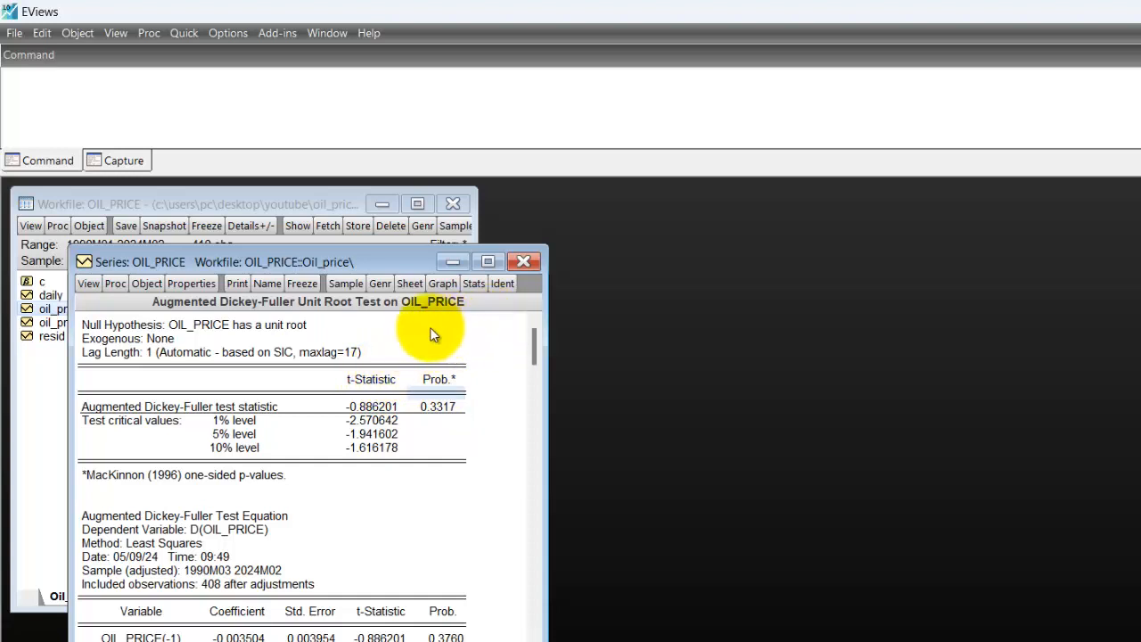
Run the Augmented Dickey-Fuller unit root test on oil_price at level with Intercept included in the test equation.
left_click(89, 282)
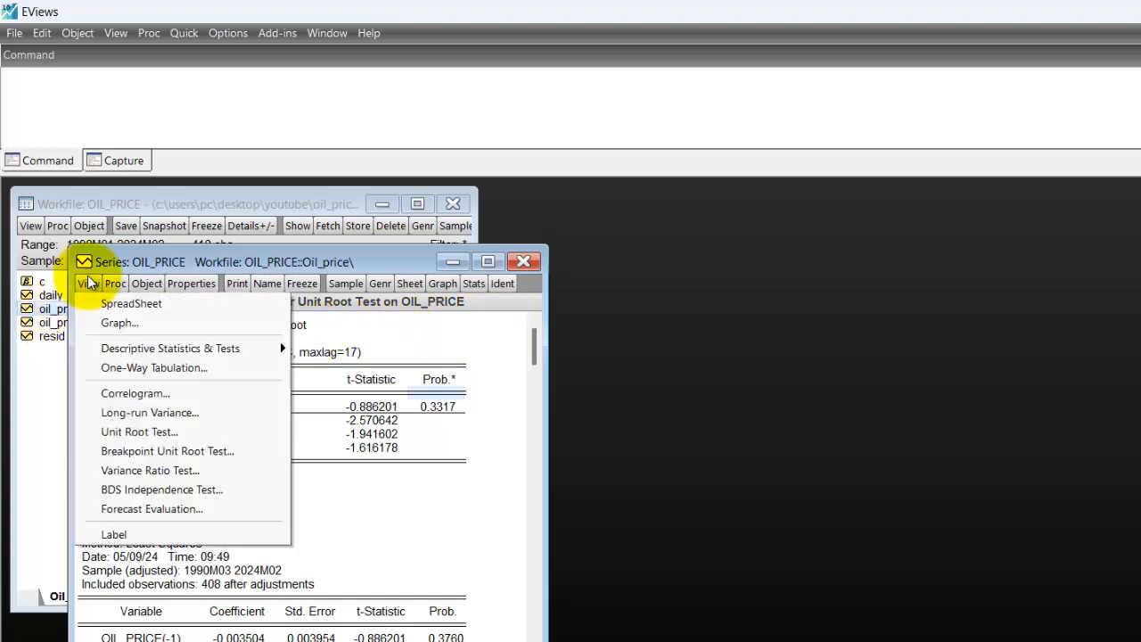
left_click(170, 425)
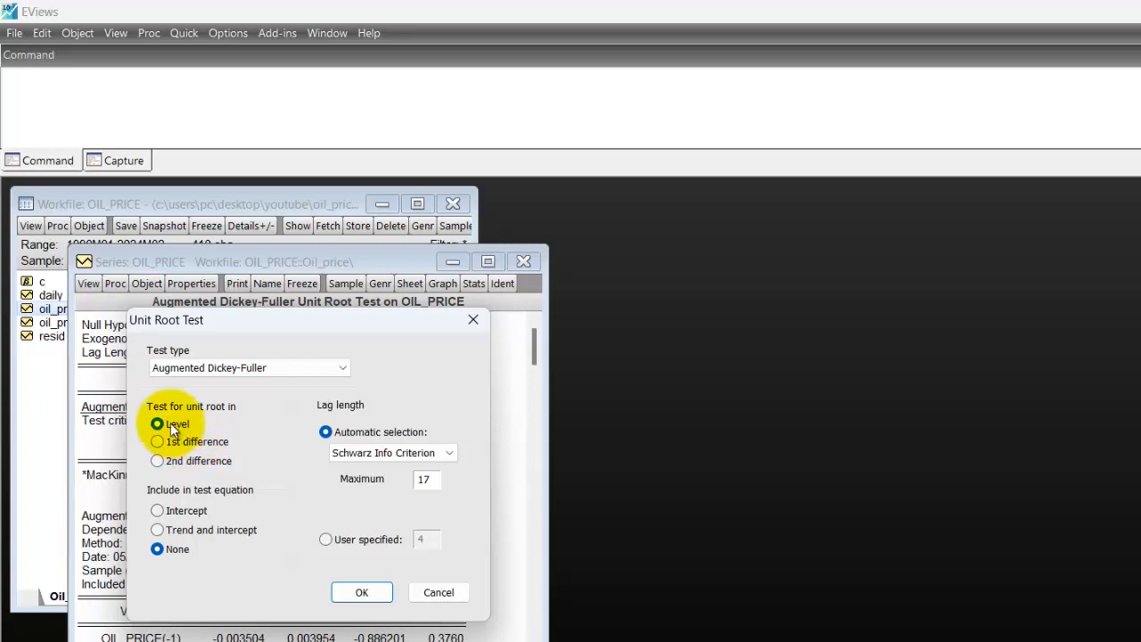
left_click(158, 511)
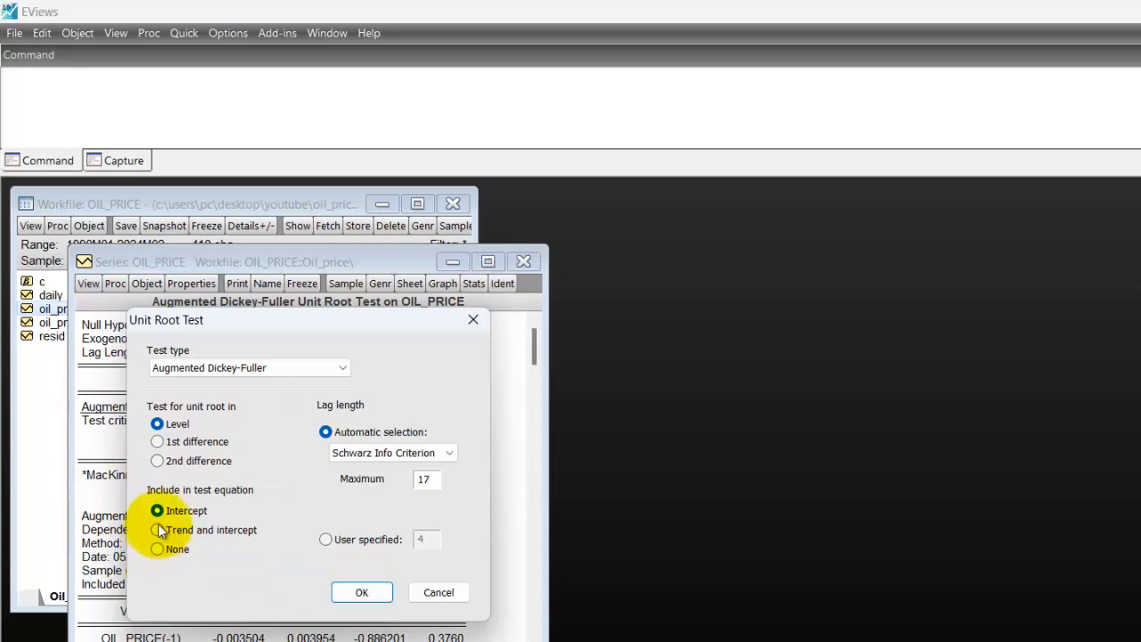
left_click(368, 591)
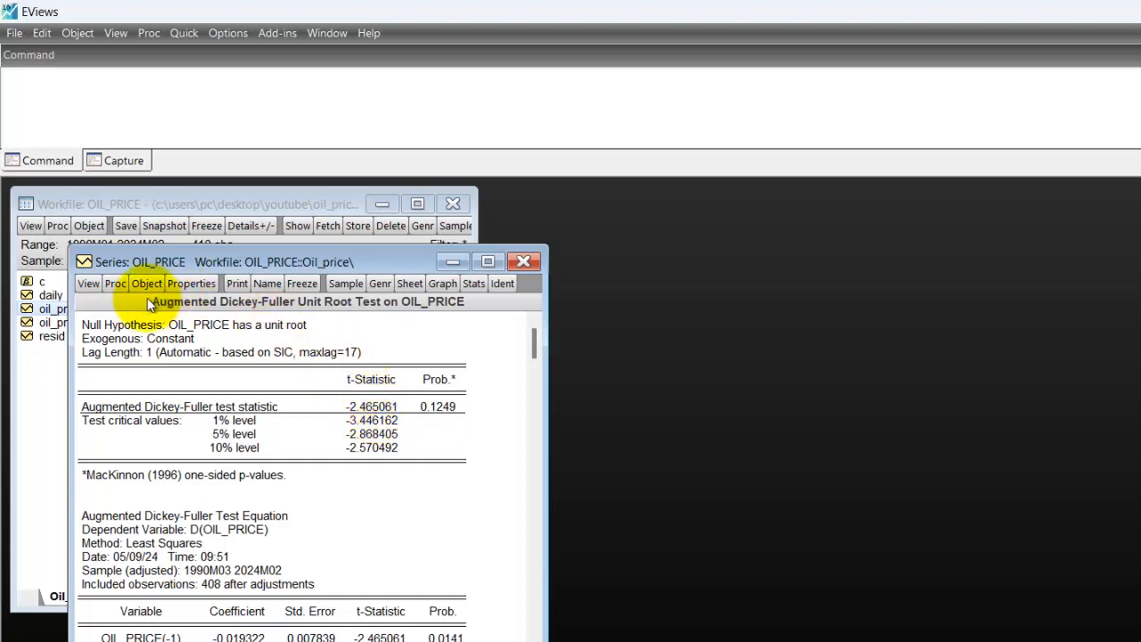
Run the Augmented Dickey-Fuller unit root test on oil_price at level with Trend and intercept in the test equation.
left_click(82, 283)
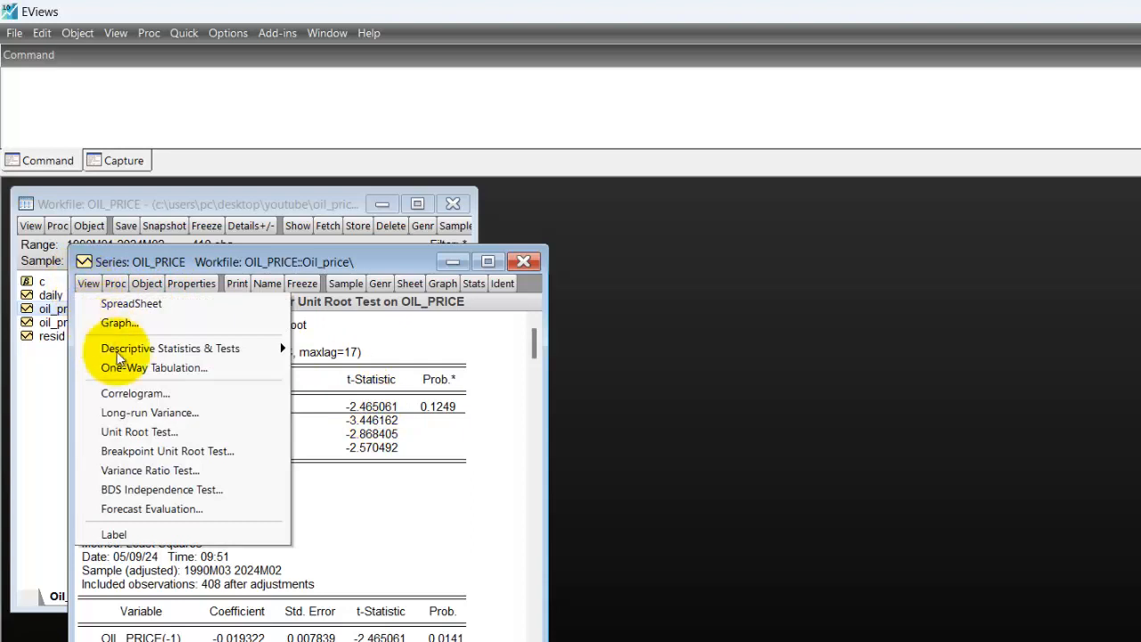
left_click(183, 433)
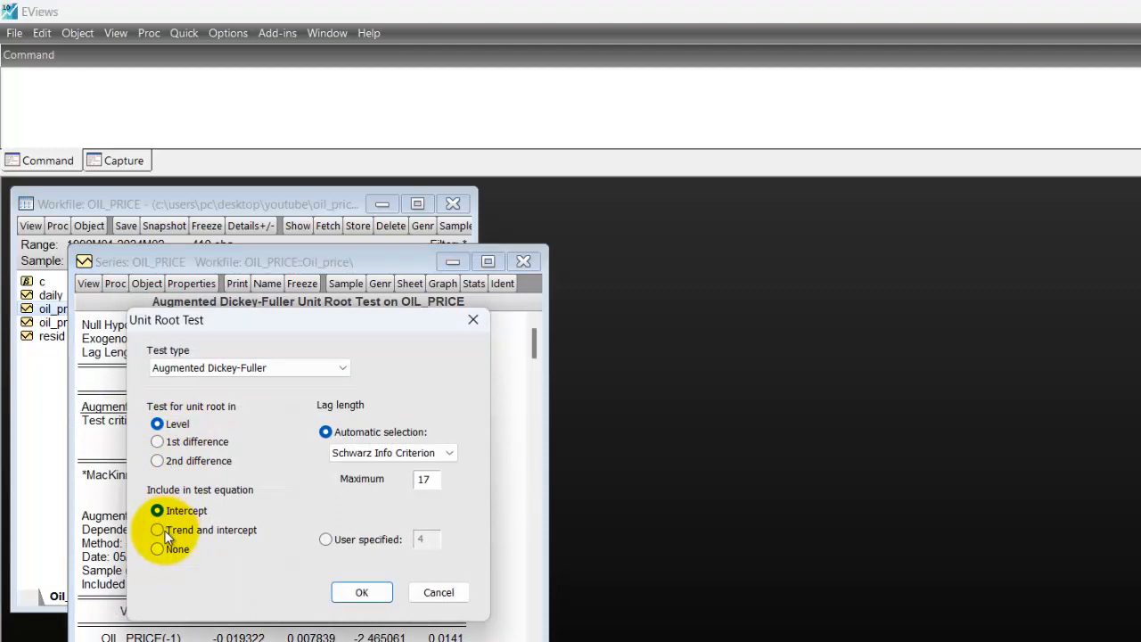
left_click(164, 532)
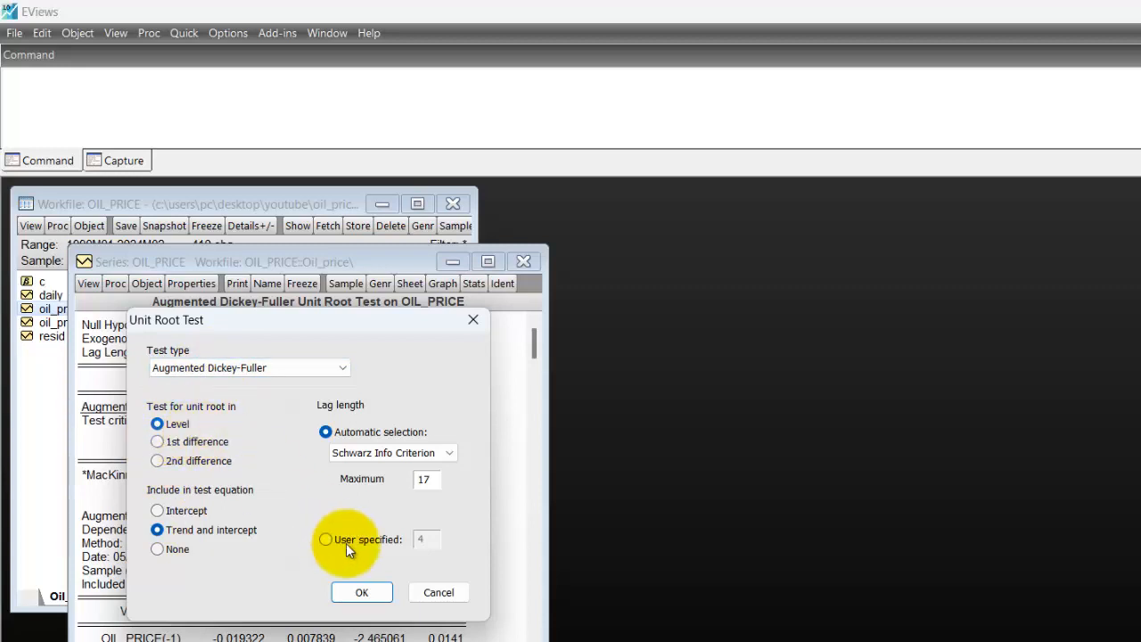
left_click(367, 593)
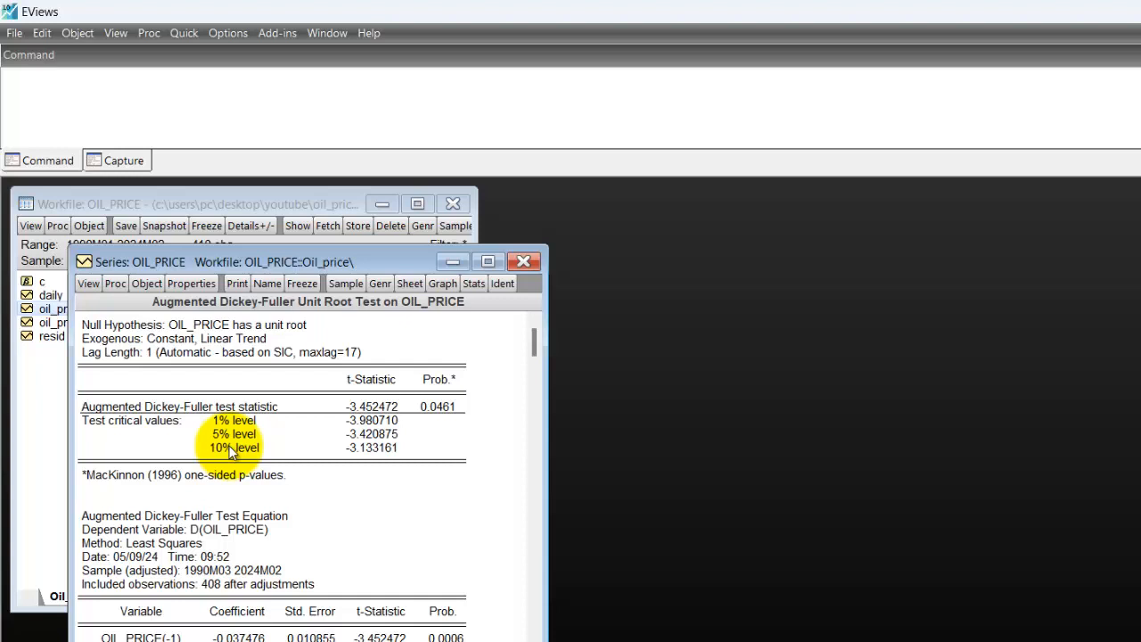
Run the Augmented Dickey-Fuller unit root test on the 1st difference of oil_price with None in the test equation.
left_click(88, 284)
left_click(169, 430)
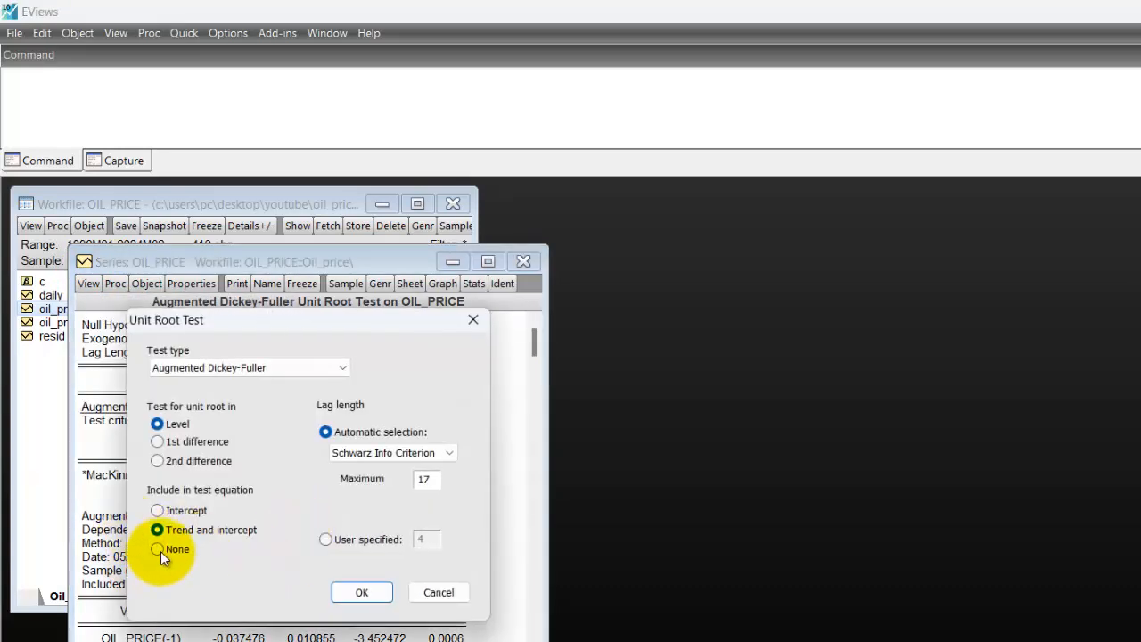
left_click(159, 549)
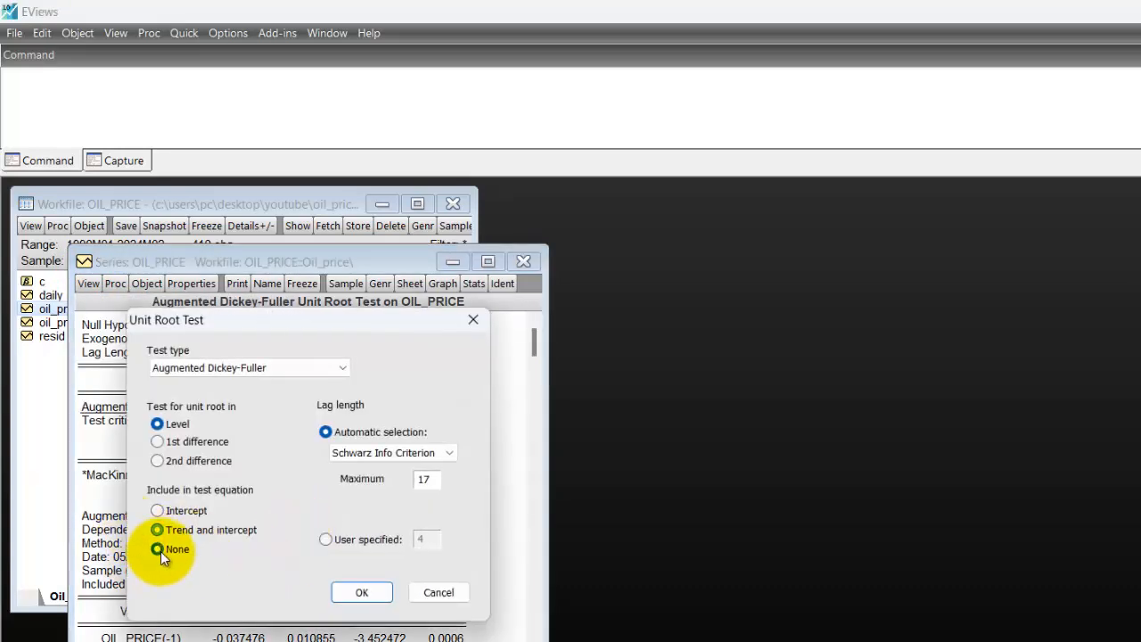
left_click(168, 441)
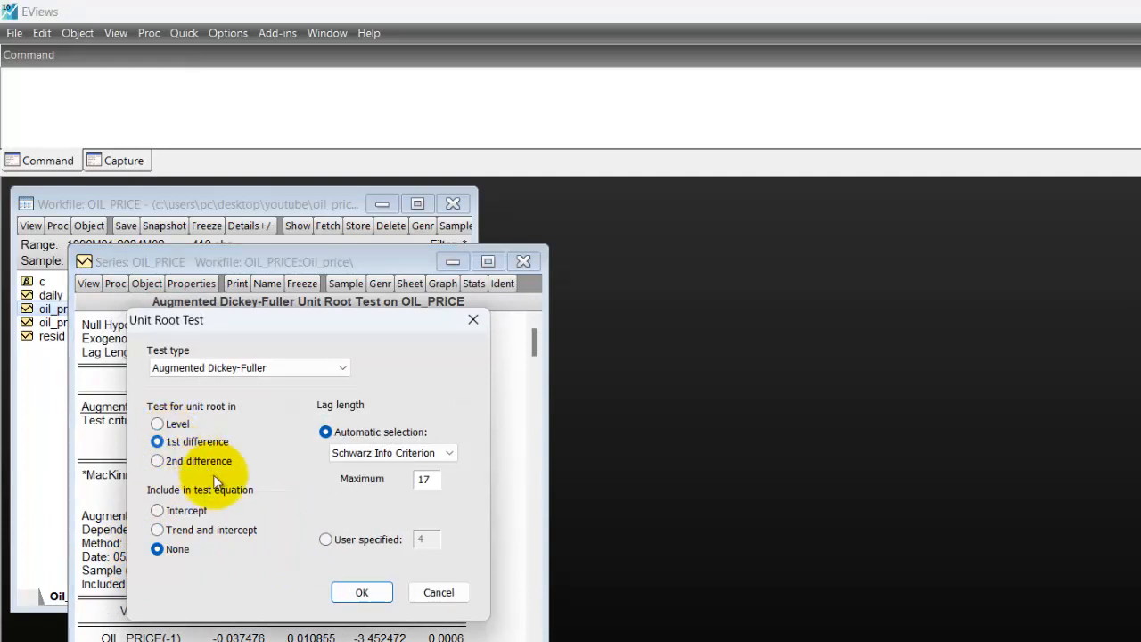
left_click(366, 591)
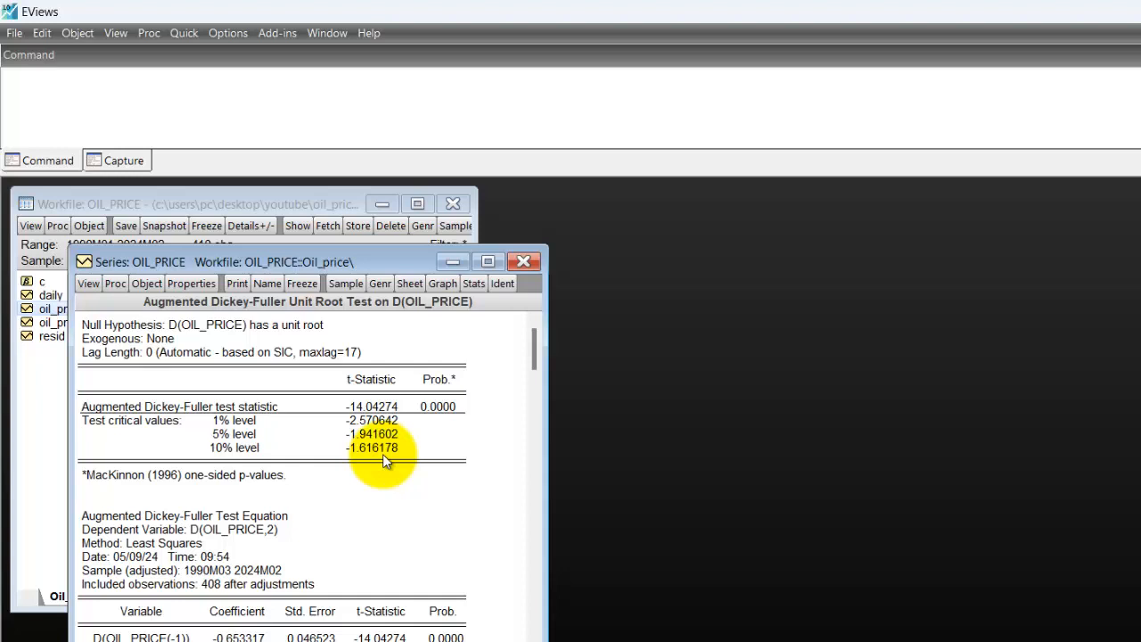
Run the Augmented Dickey-Fuller test on the 1st difference of oil_price with Intercept included, and mark the test statistic's probability.
left_click(88, 284)
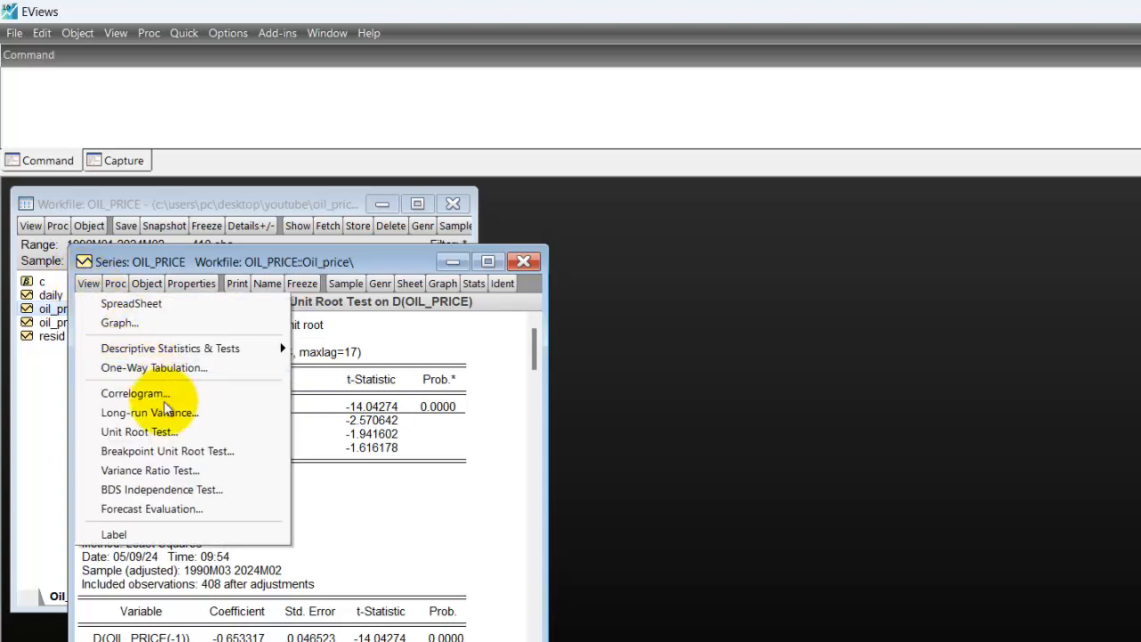
left_click(138, 431)
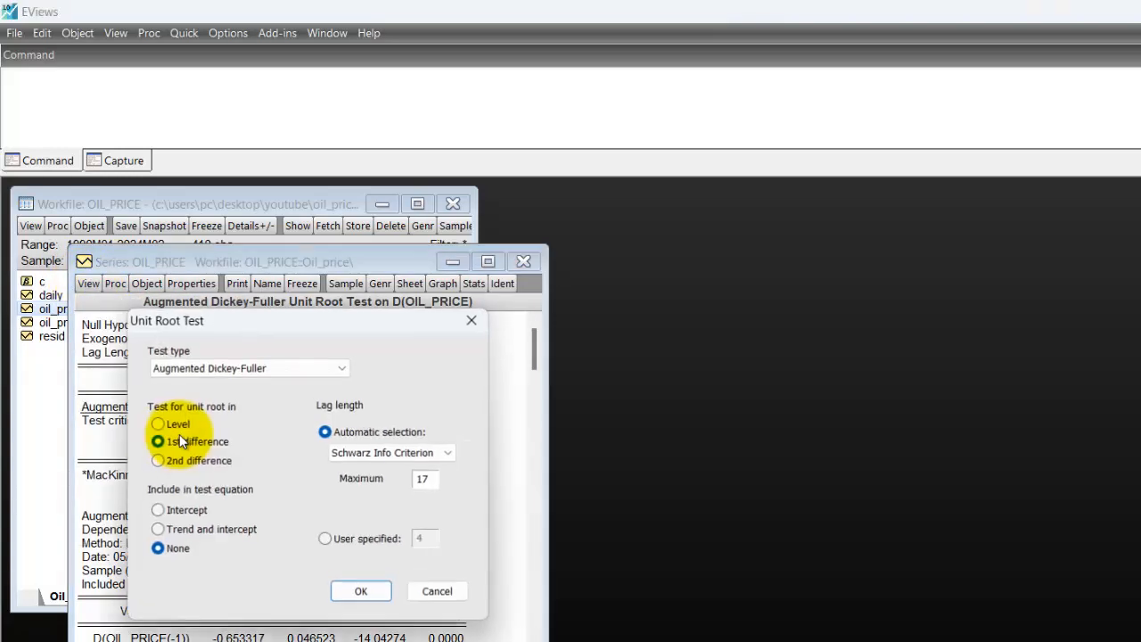
left_click(158, 511)
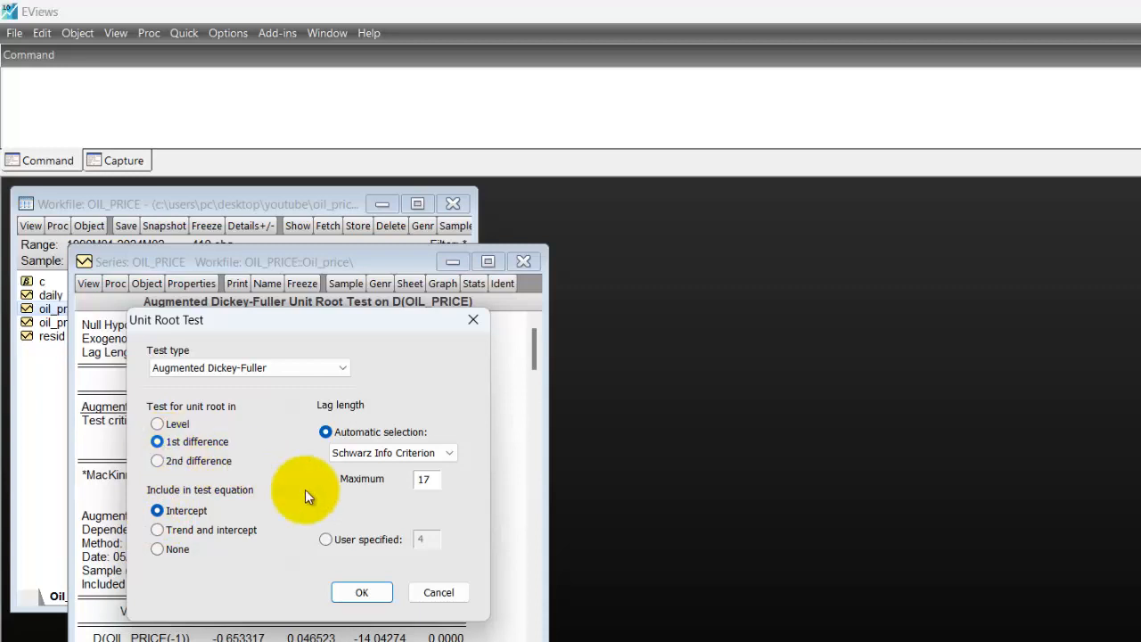
left_click(362, 592)
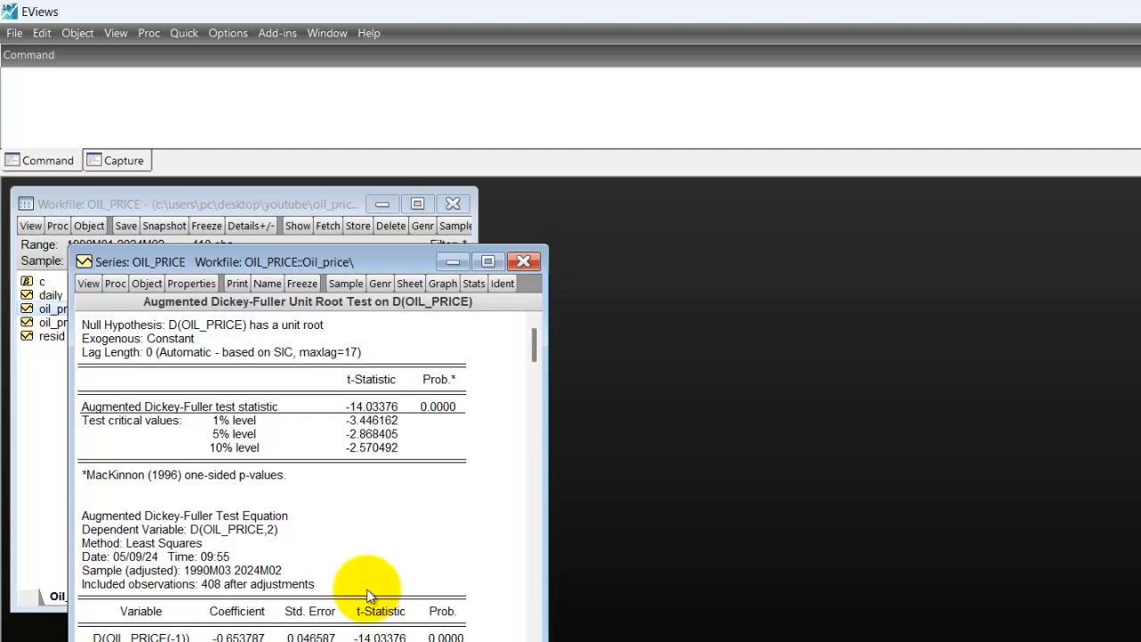
left_click(450, 408)
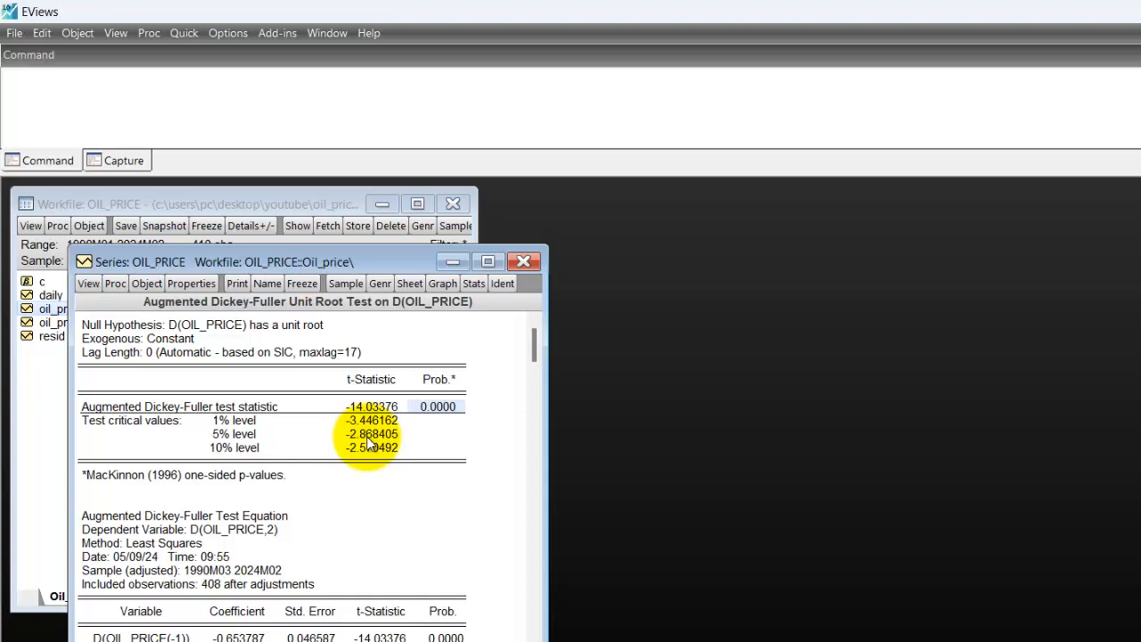
Set up a new unit root test on oil_price with type Phillips-Perron, at Level, with None in the test equation.
left_click(89, 283)
left_click(152, 431)
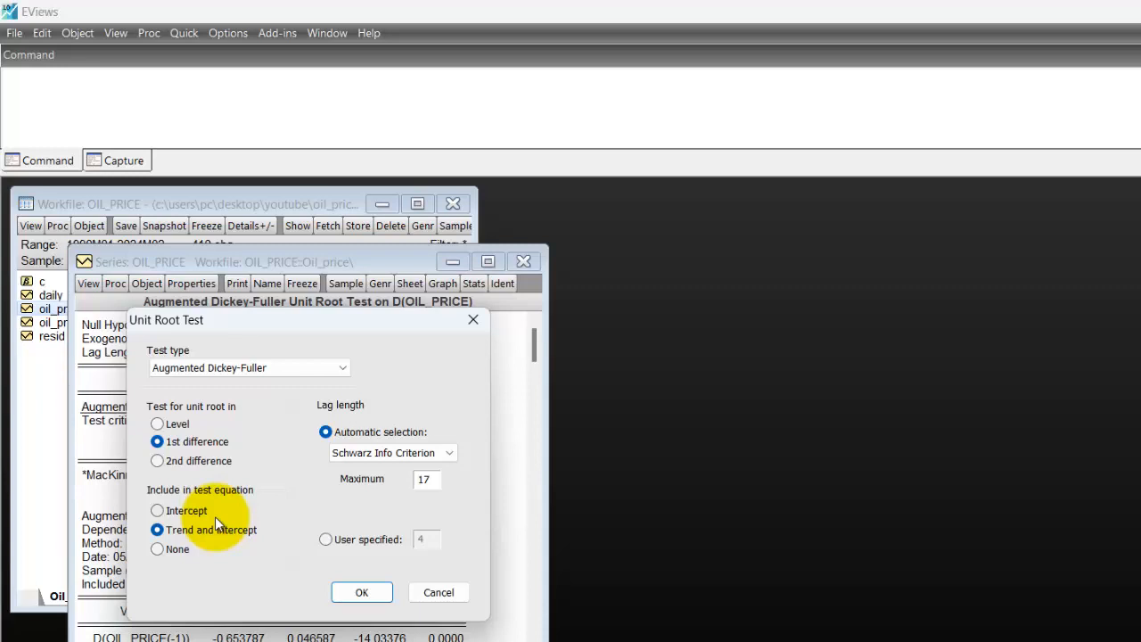
left_click(335, 373)
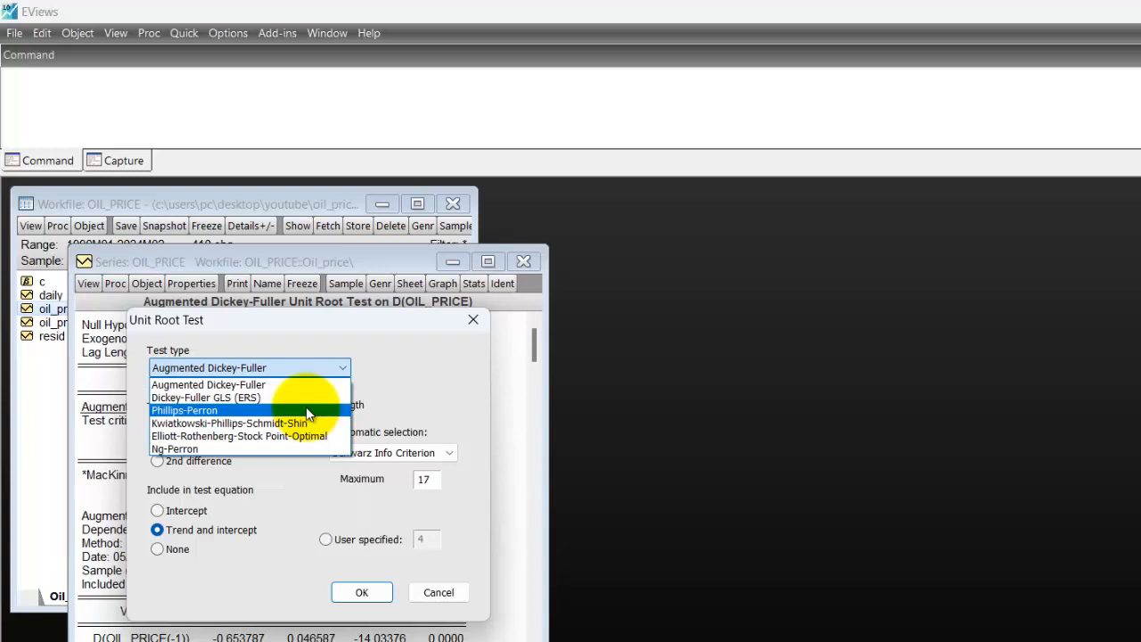
left_click(323, 384)
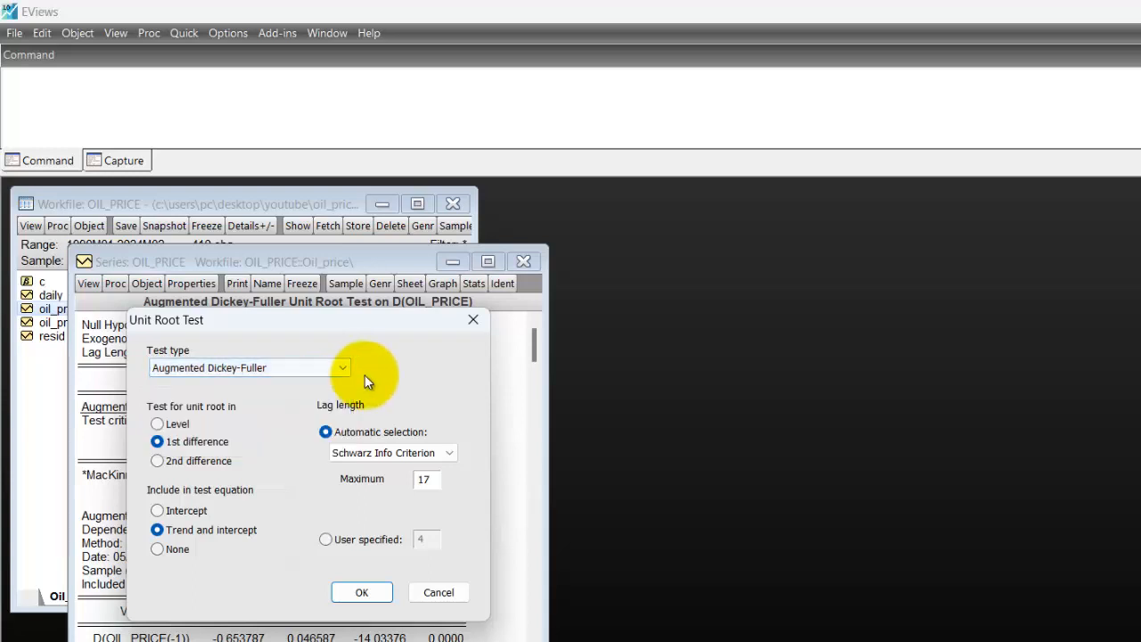
left_click(326, 367)
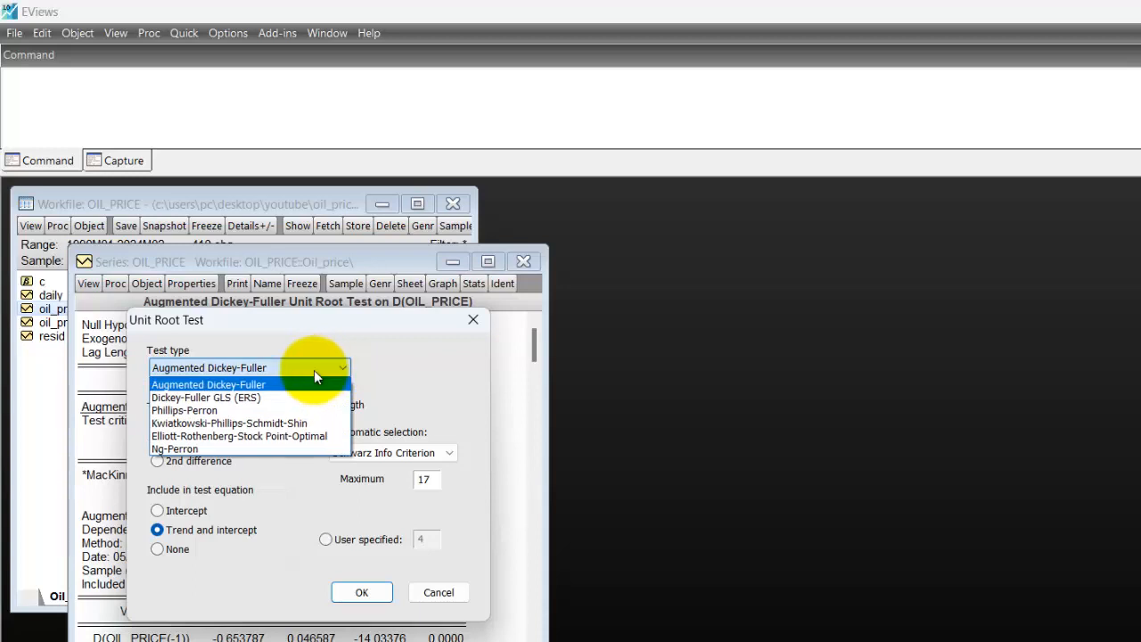
left_click(256, 409)
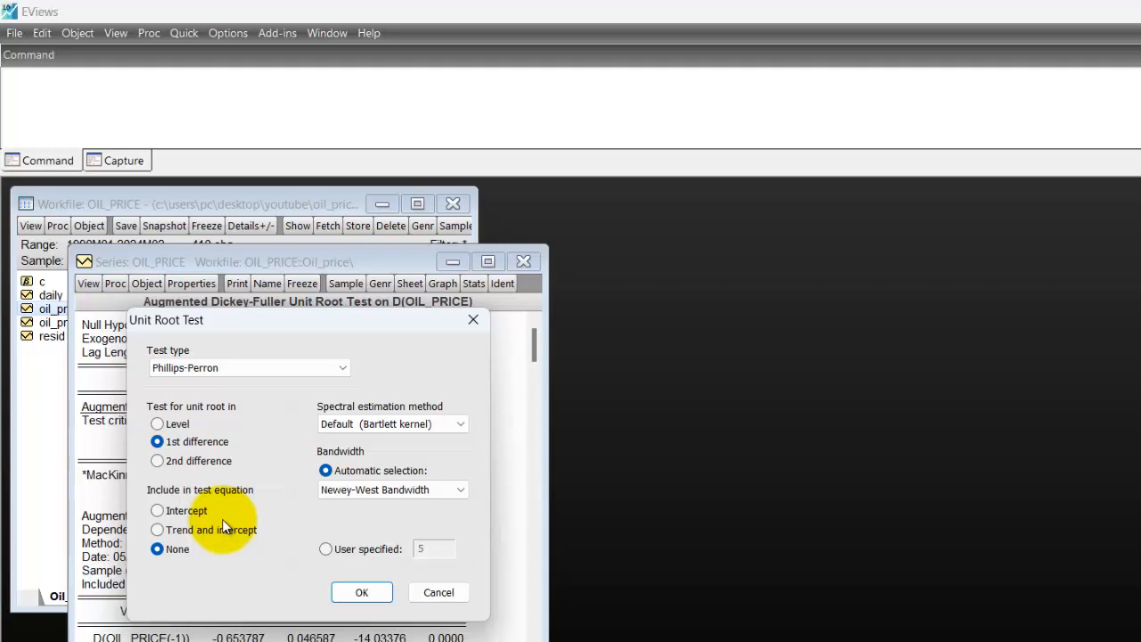
left_click(157, 423)
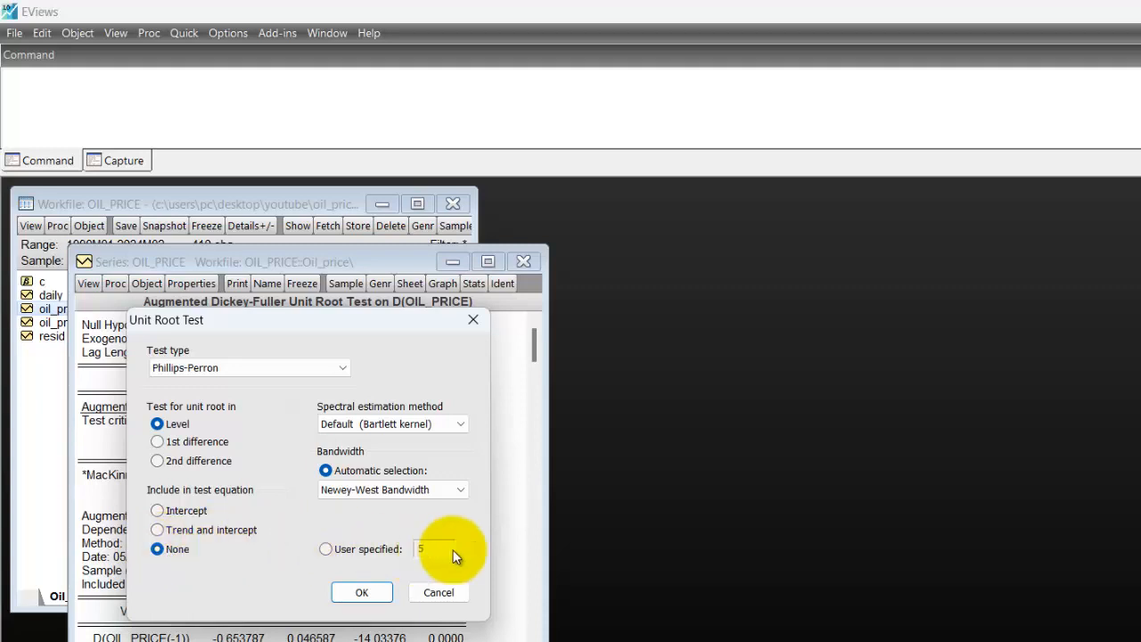
Switch to a new Notepad note and write ADF, None and Intercept on three separate lines.
key("super")
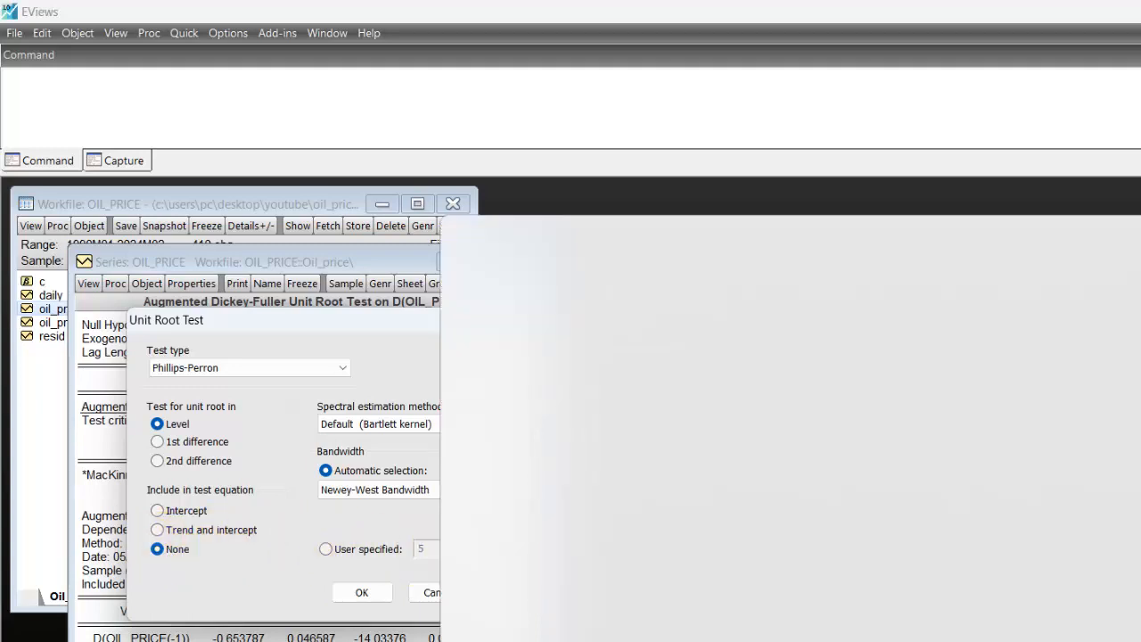
type("Note")
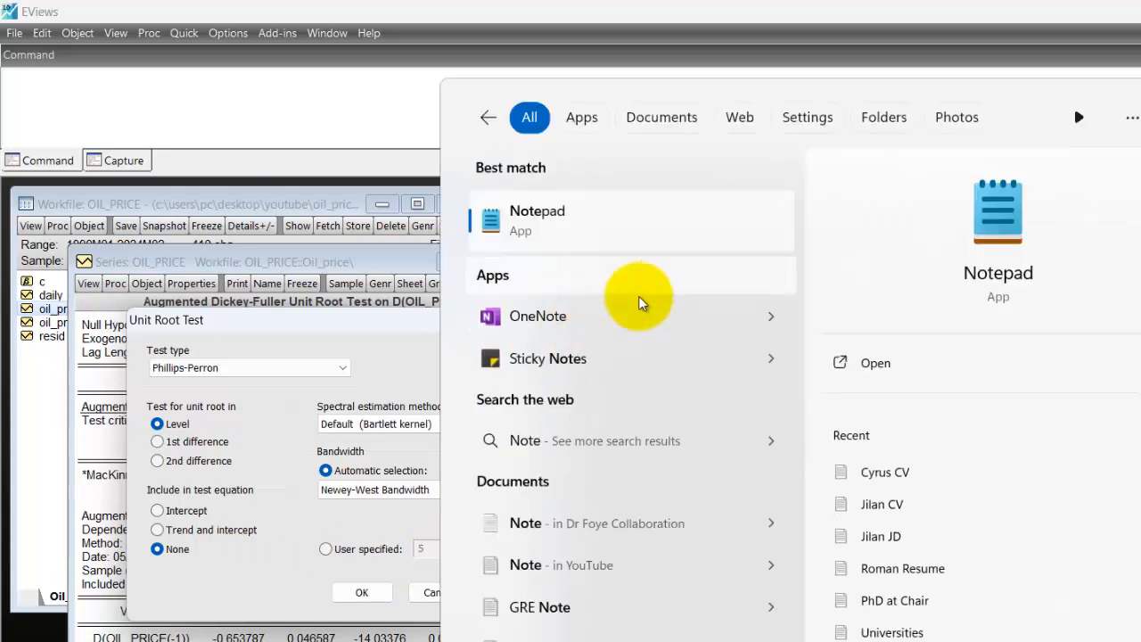
left_click(492, 222)
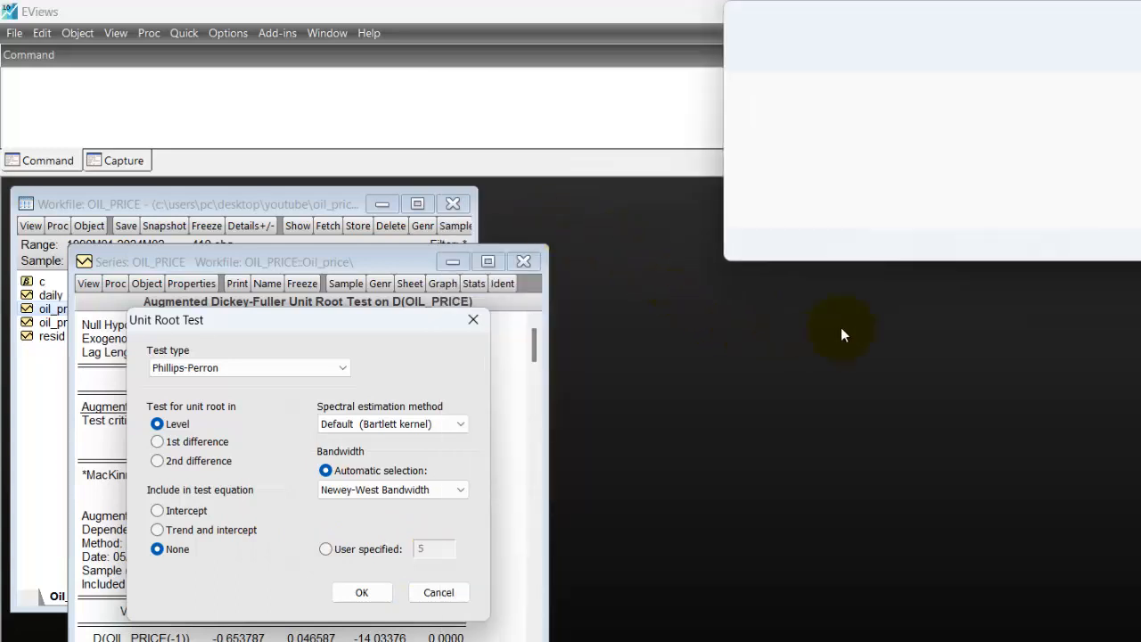
type("ADF")
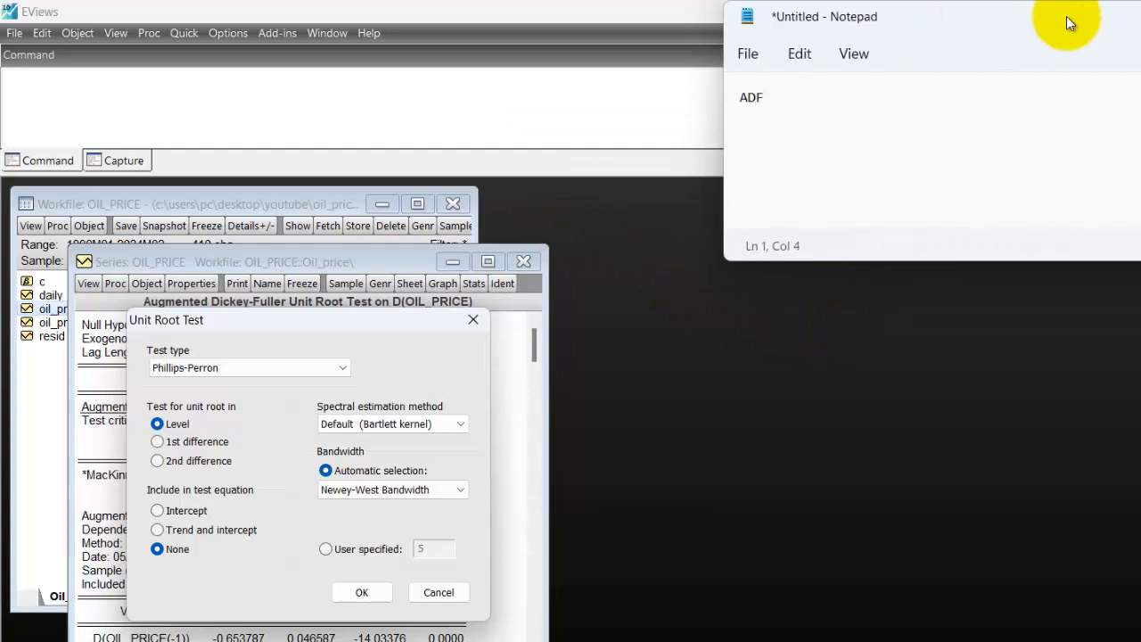
key("Return")
type("None")
key("Return")
type("Inc")
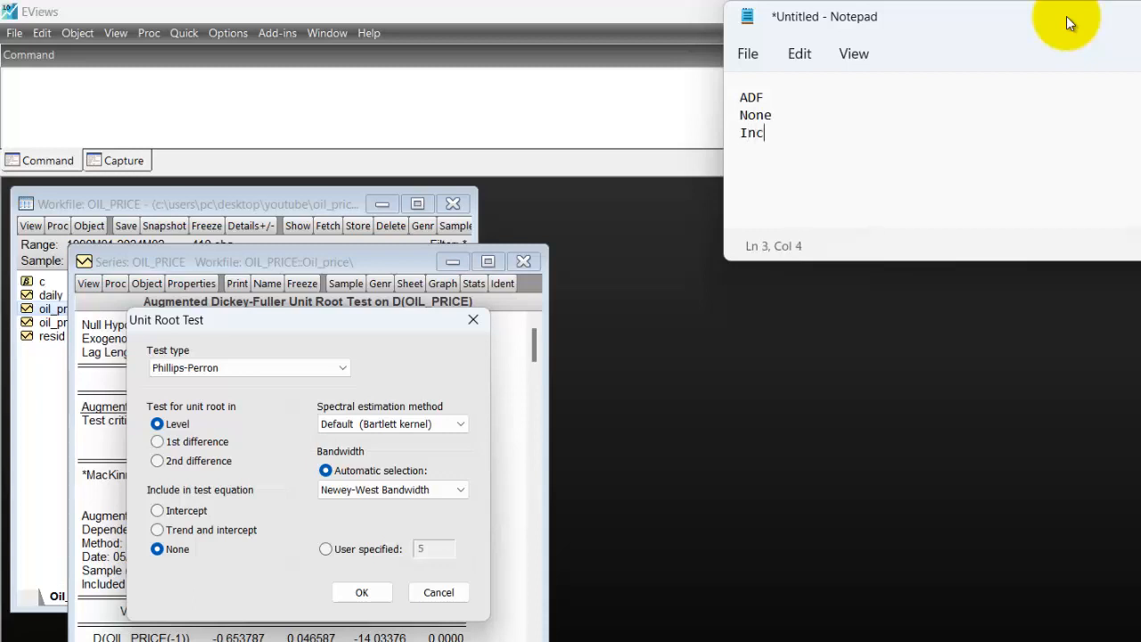
key("BackSpace")
type("tercept")
Move the Notepad window beside the Unit Root Test dialog and add Trend and Intercept as the fourth line.
left_click_drag(1127, 12, 1012, 205)
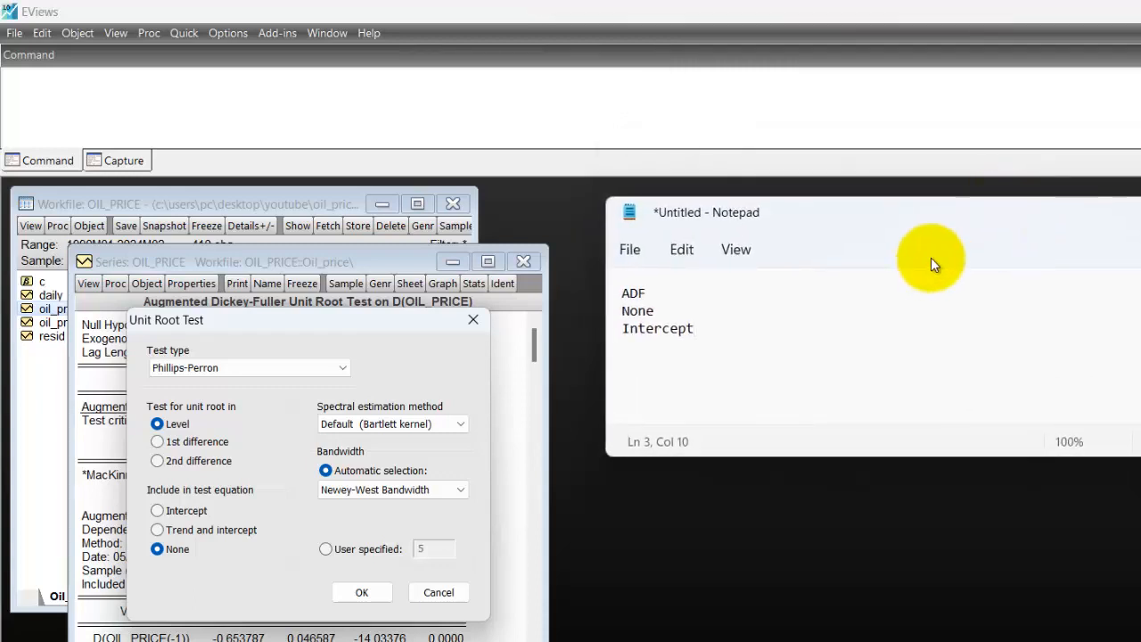
key("Return")
type("Trend and ")
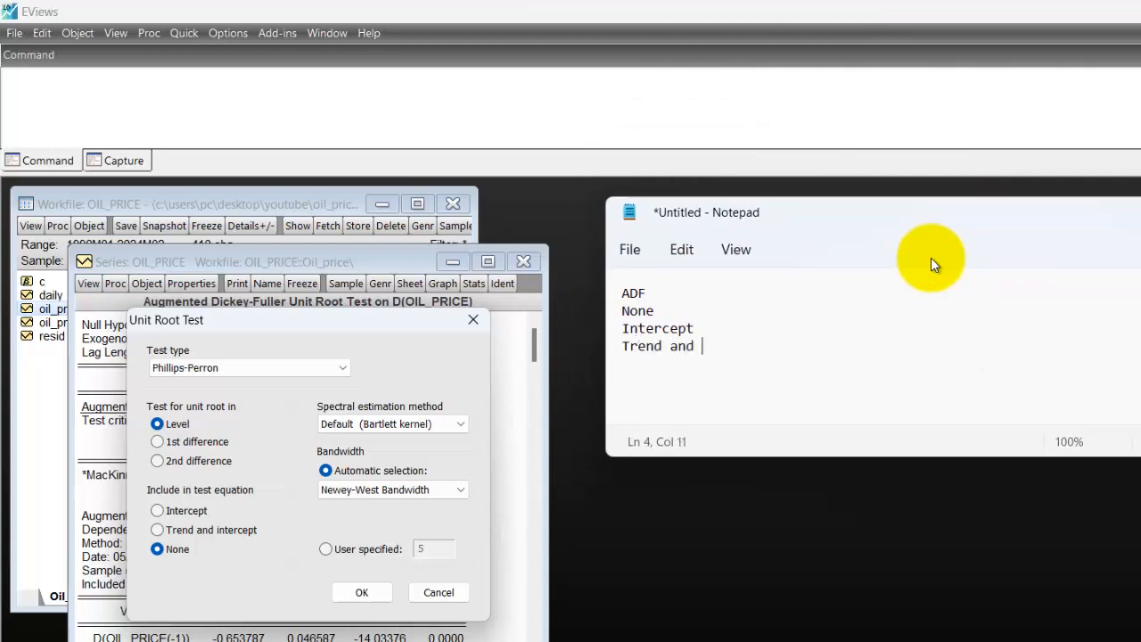
type("Intercept")
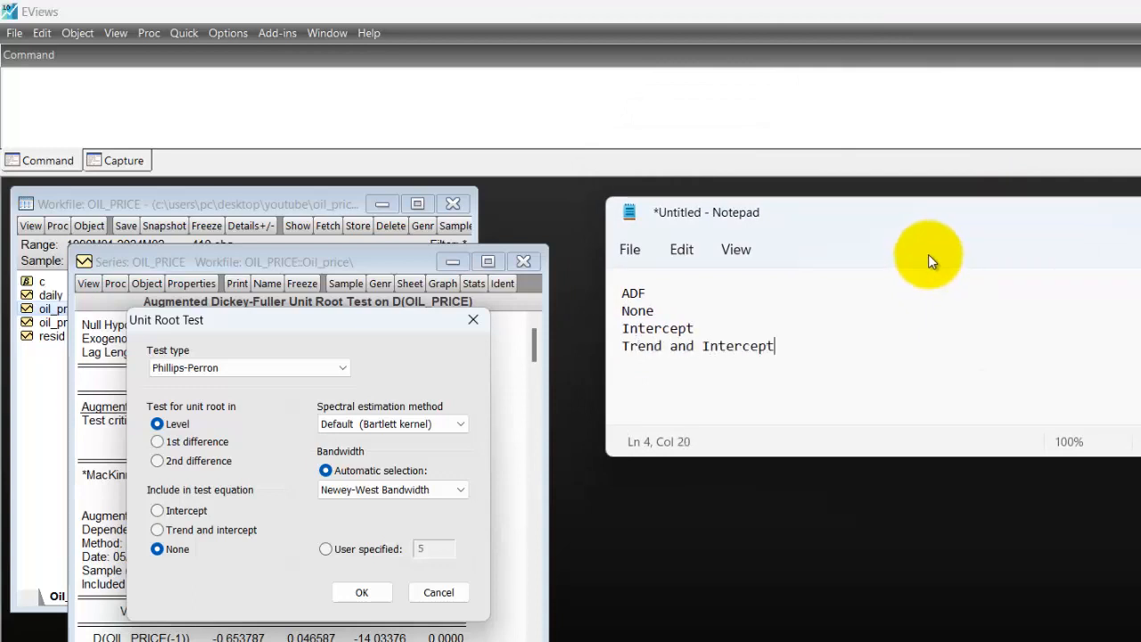
Enter the integration order I(1) in a tabbed column beside None in the ADF notes.
left_click(705, 311)
key("Tab")
key("Tab")
key("Tab")
key("Tab")
type("I")
type("(0")
key("BackSpace")
key("BackSpace")
type("(1)")
Copy the I(1) entry to the Intercept line, aligned in the same column.
key("shift+Left")
key("shift+Left")
key("shift+Left")
key("shift+Left")
key("ctrl+c")
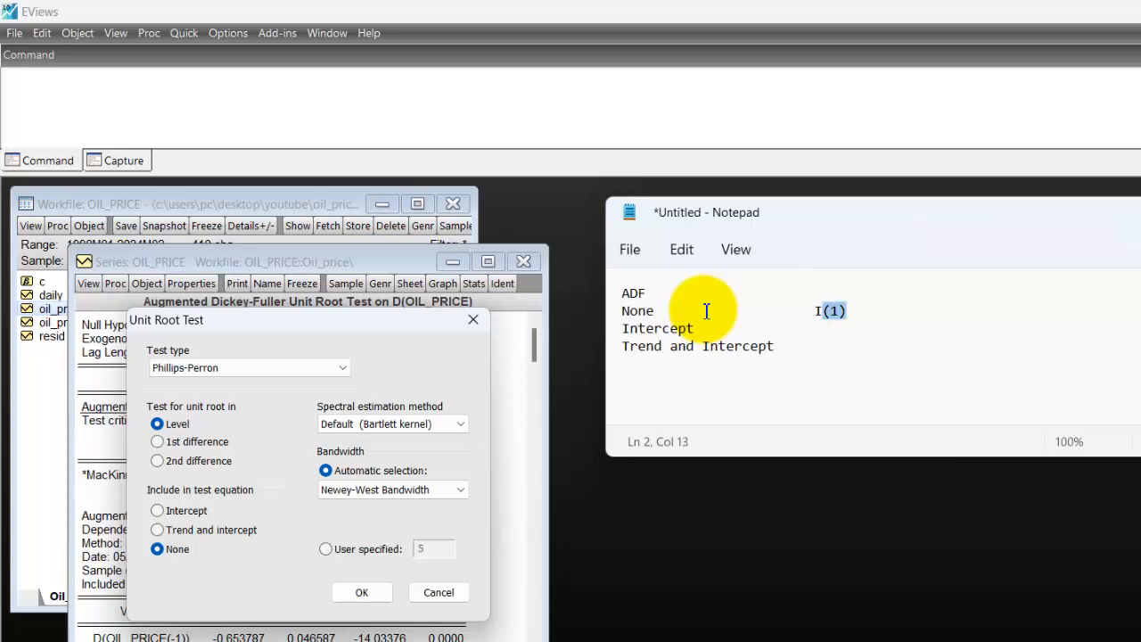
key("Down")
key("Tab")
key("Tab")
key("Tab")
key("Tab")
key("ctrl+v")
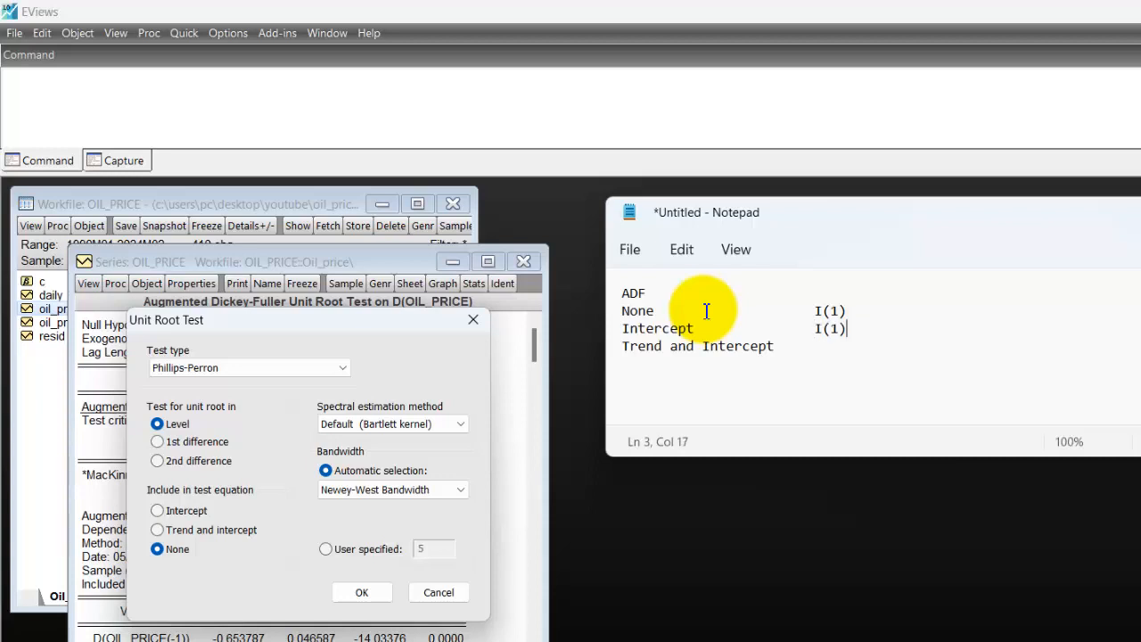
Enter I(0) beside Trend and Intercept, aligned with the entries above.
key("Down")
key("Tab")
key("ctrl+v")
key("Left")
key("BackSpace")
type("0")
key("End")
Add a PP column heading on the ADF line, spaced well past the integration order column.
left_click(776, 285)
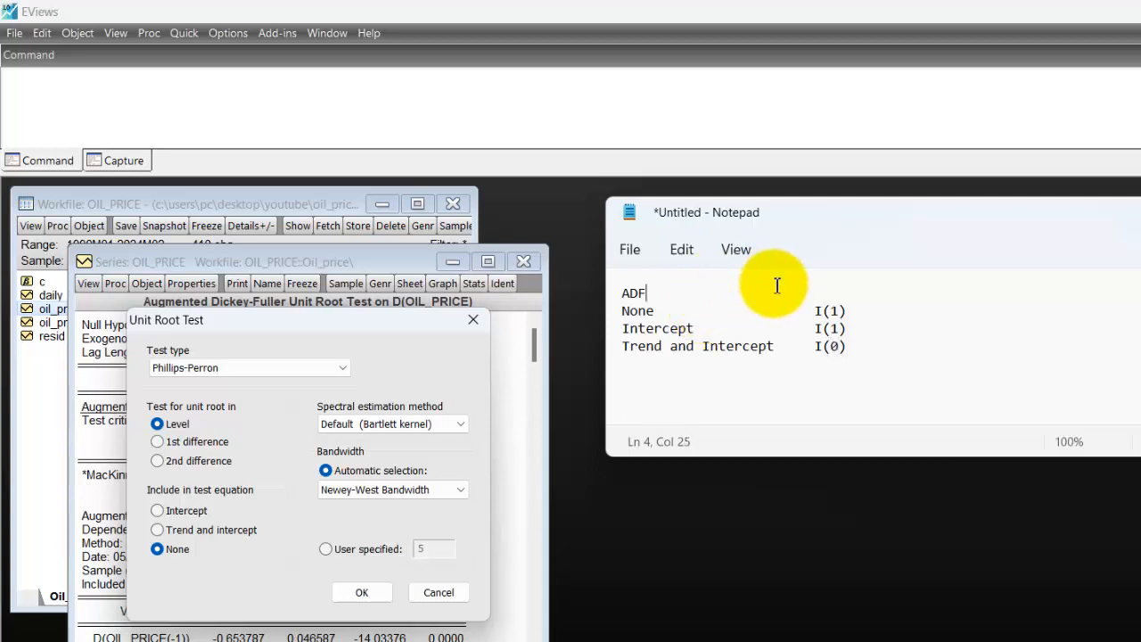
key("Tab")
key("Tab")
key("Tab")
key("Tab")
key("Tab")
key("Tab")
key("Tab")
key("Tab")
type("PP")
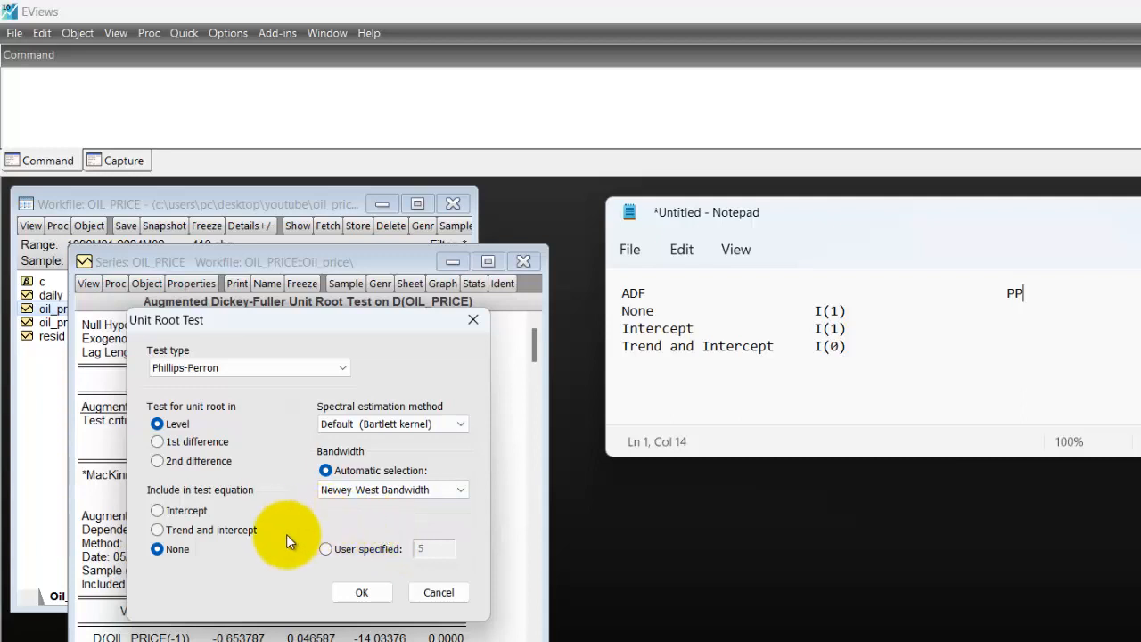
Run the Phillips-Perron test on oil_price at level with None in EViews, and mark the statistic's probability and adjusted t-statistic.
left_click(375, 592)
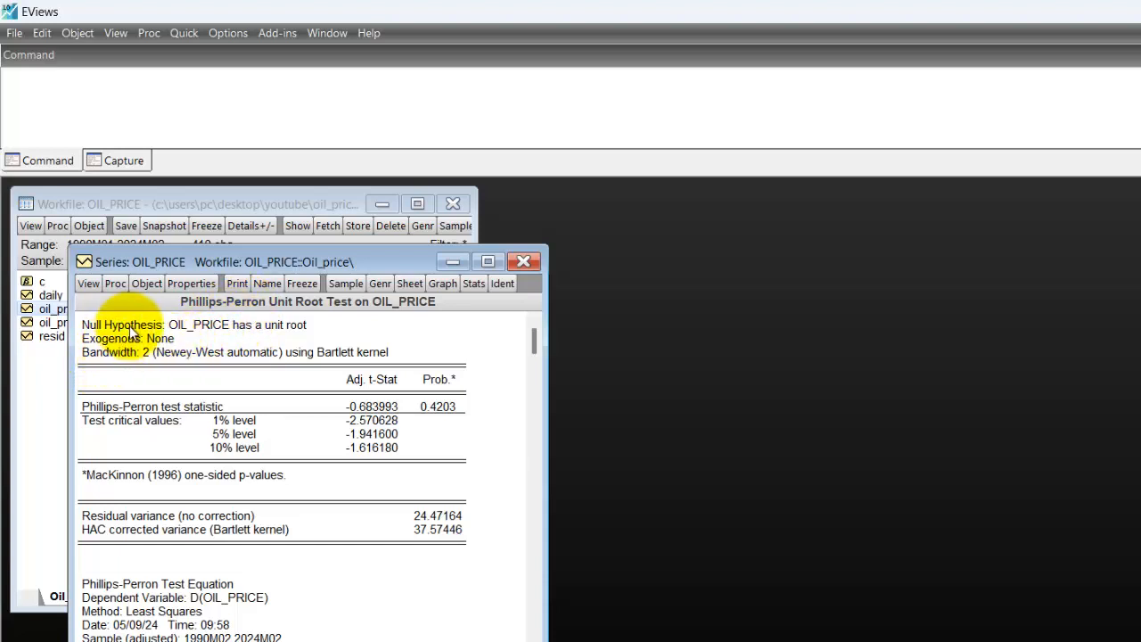
left_click(158, 334)
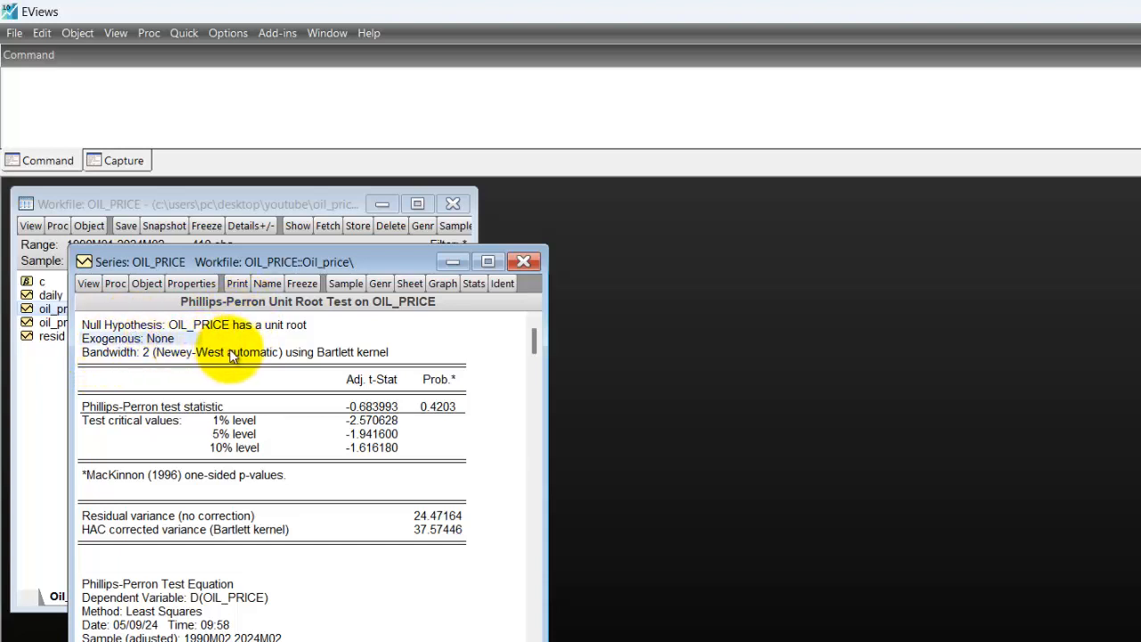
left_click(444, 411)
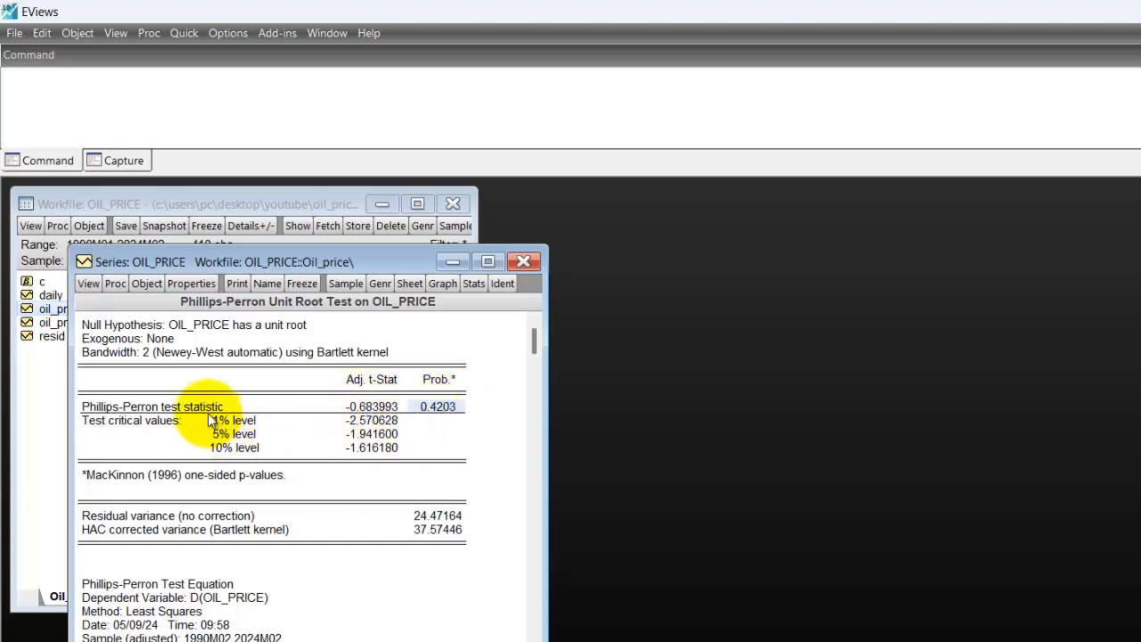
left_click(378, 408)
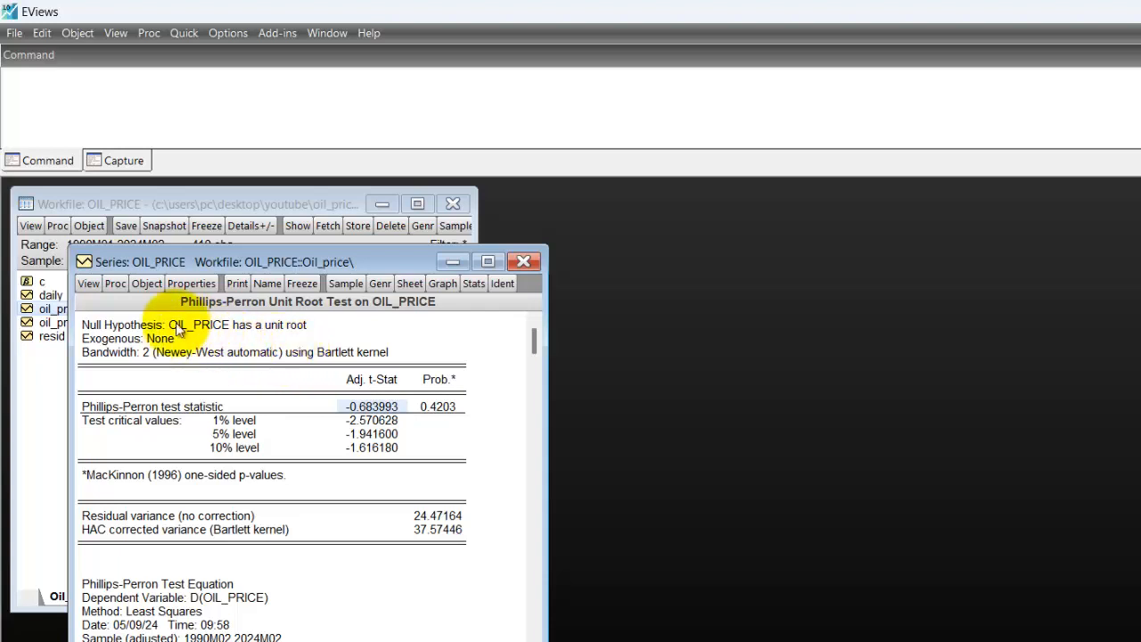
Run the Phillips-Perron test on the 1st difference of oil_price with None, and compare its test statistic with the critical values.
left_click(96, 282)
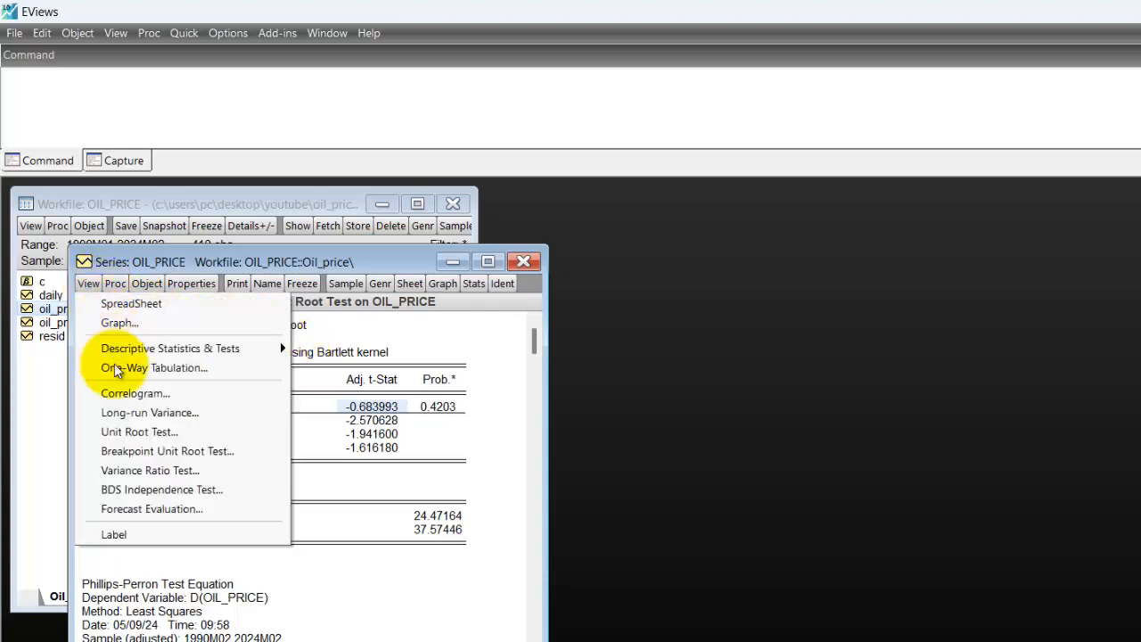
left_click(143, 432)
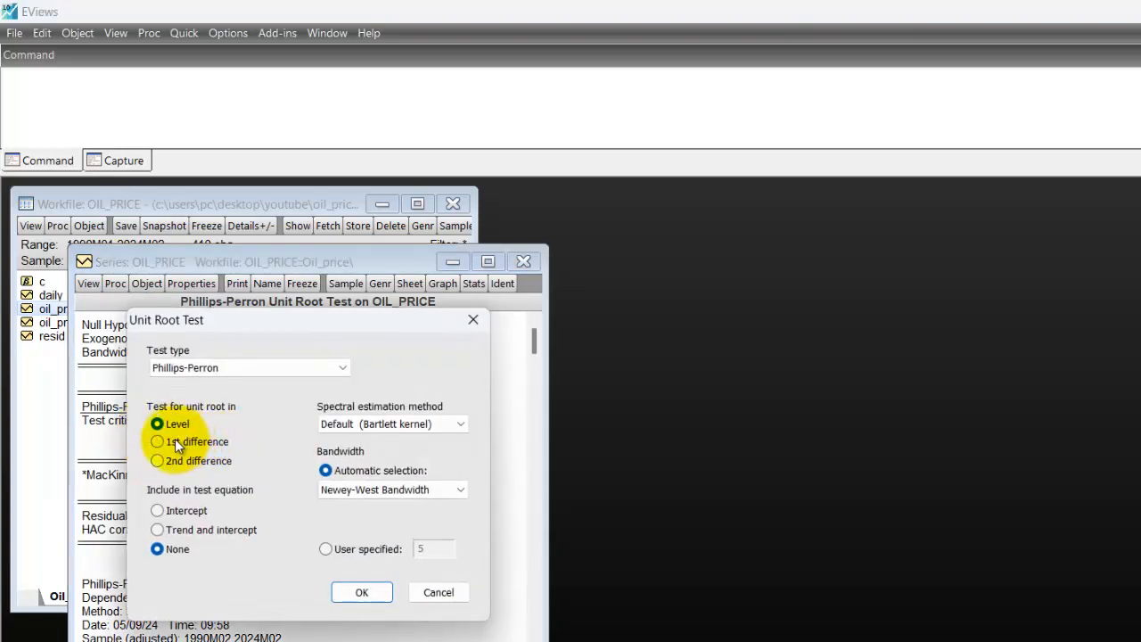
left_click(165, 441)
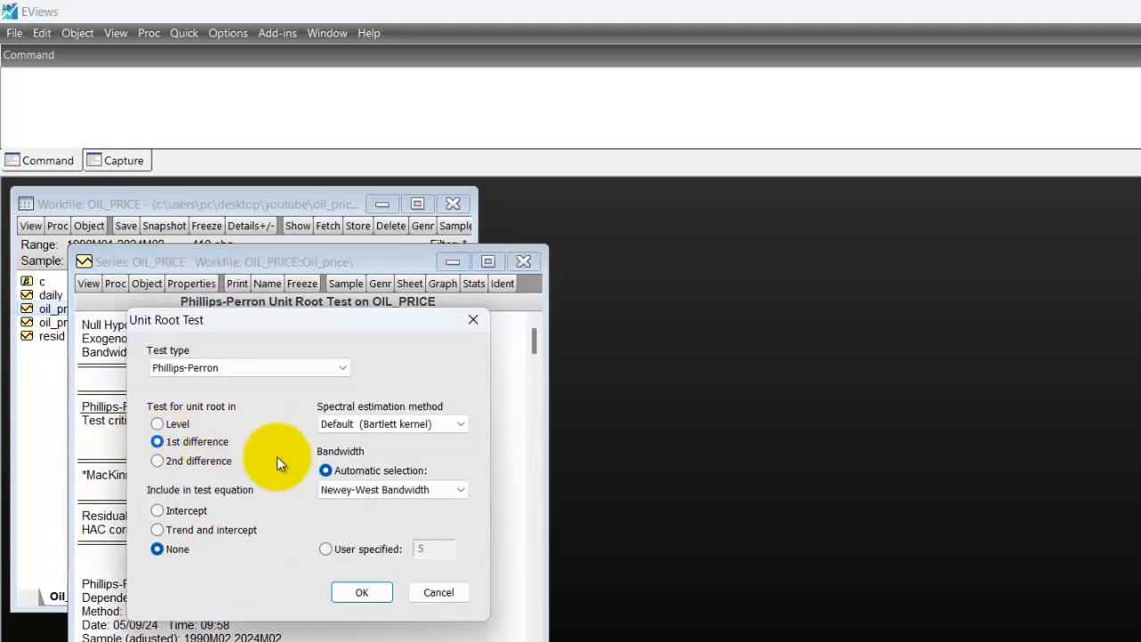
left_click(364, 592)
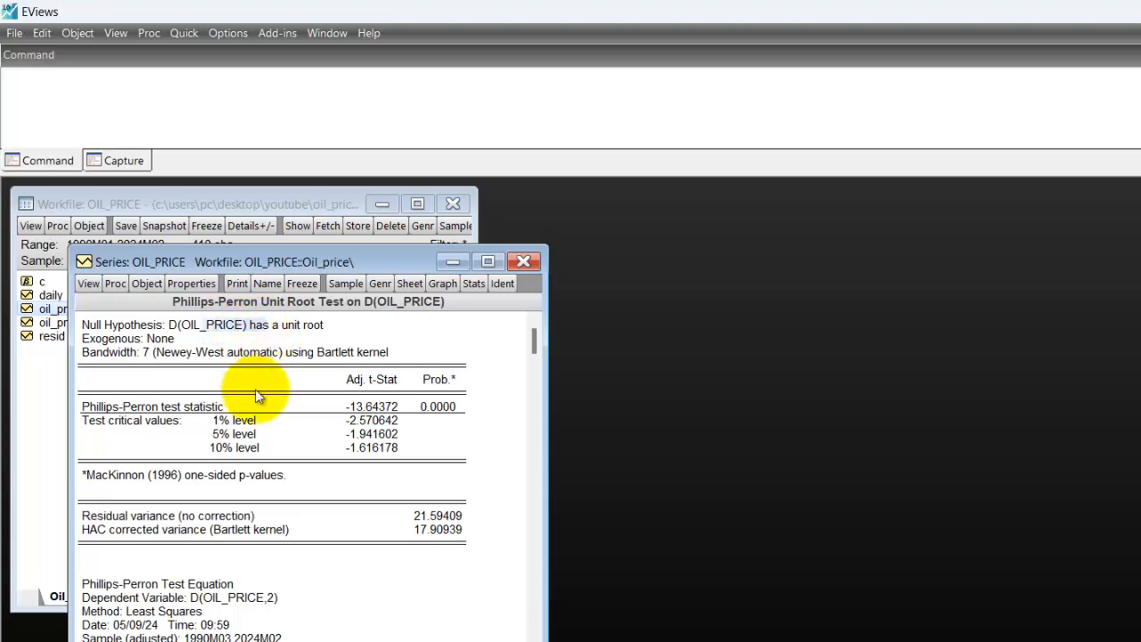
left_click(441, 408)
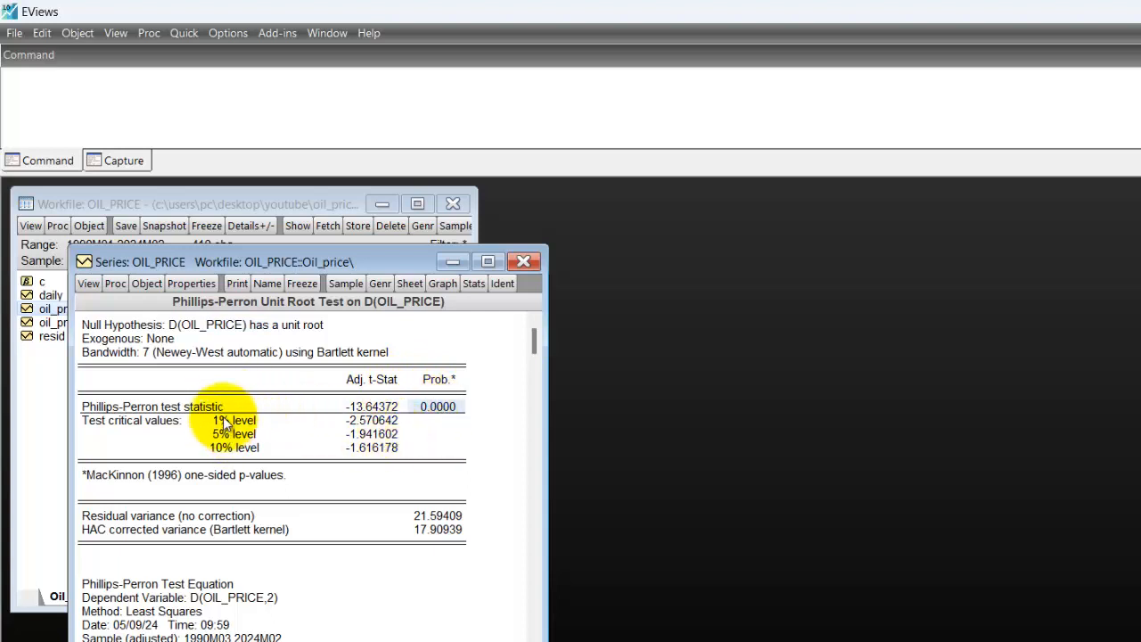
left_click(373, 405)
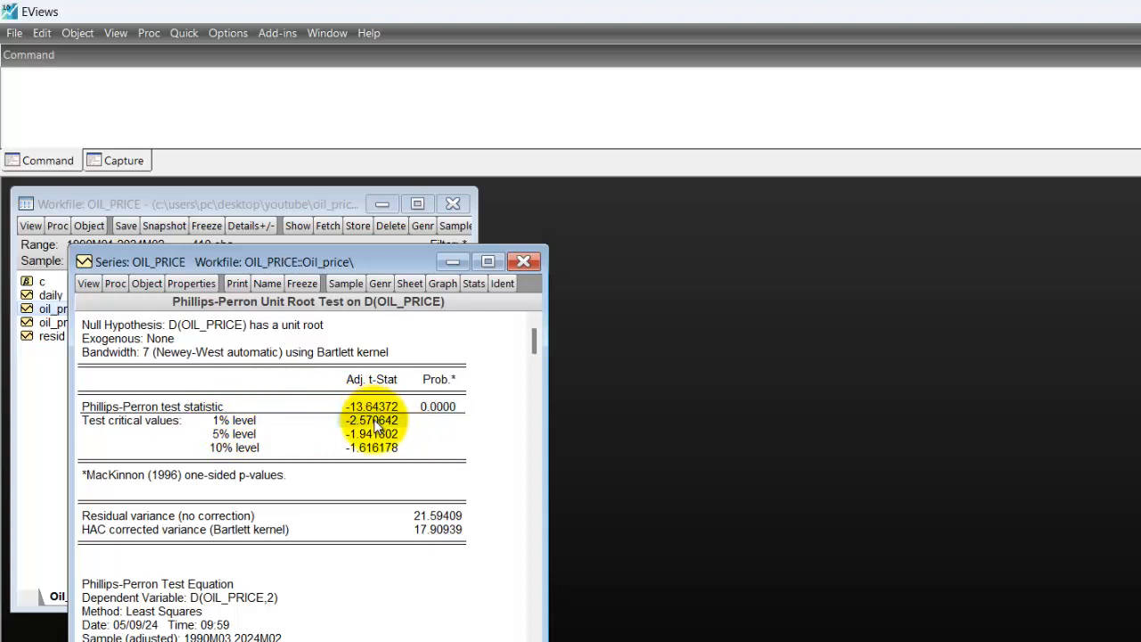
left_click(368, 436)
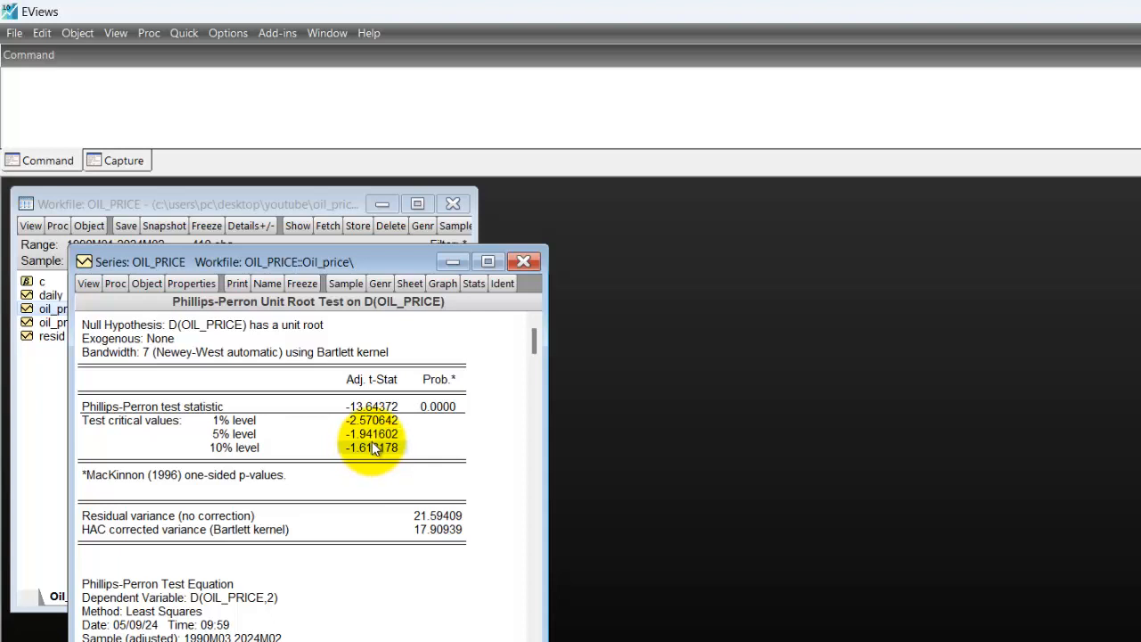
left_click(372, 448)
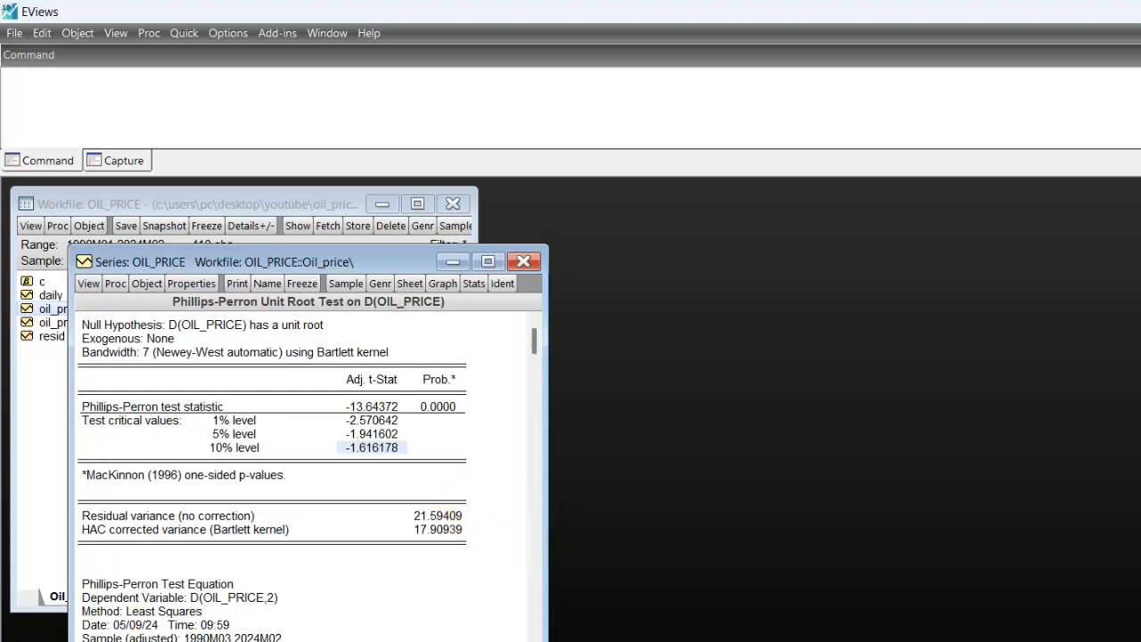
Bring back the Notepad notes, shorten the window to fit the text and place it above the test output.
left_click(1069, 640)
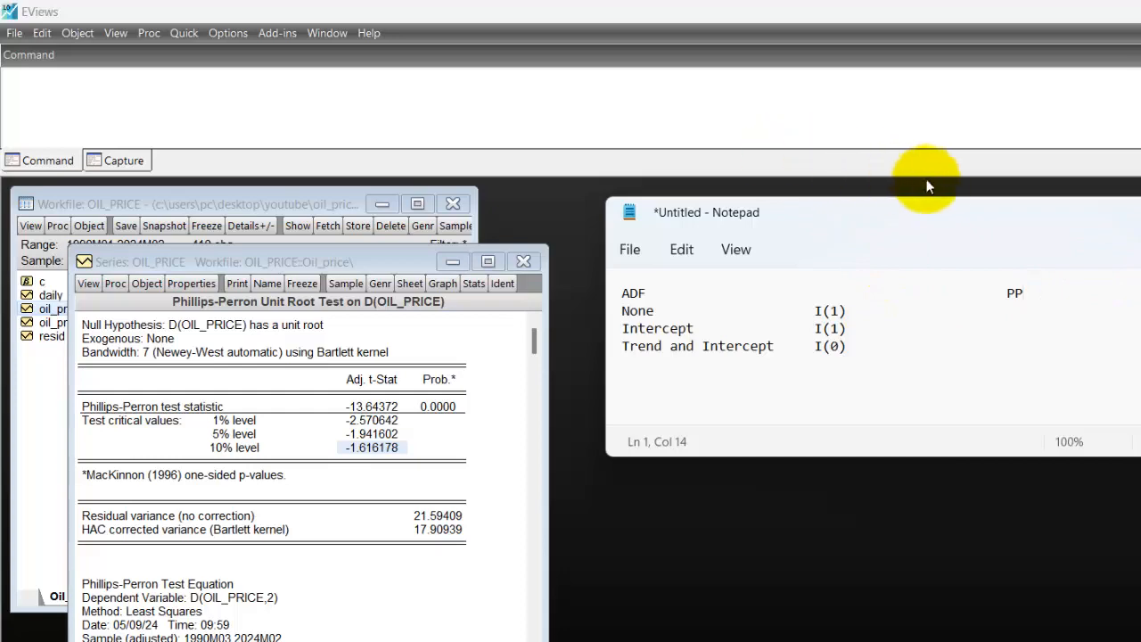
left_click_drag(932, 221, 419, 13)
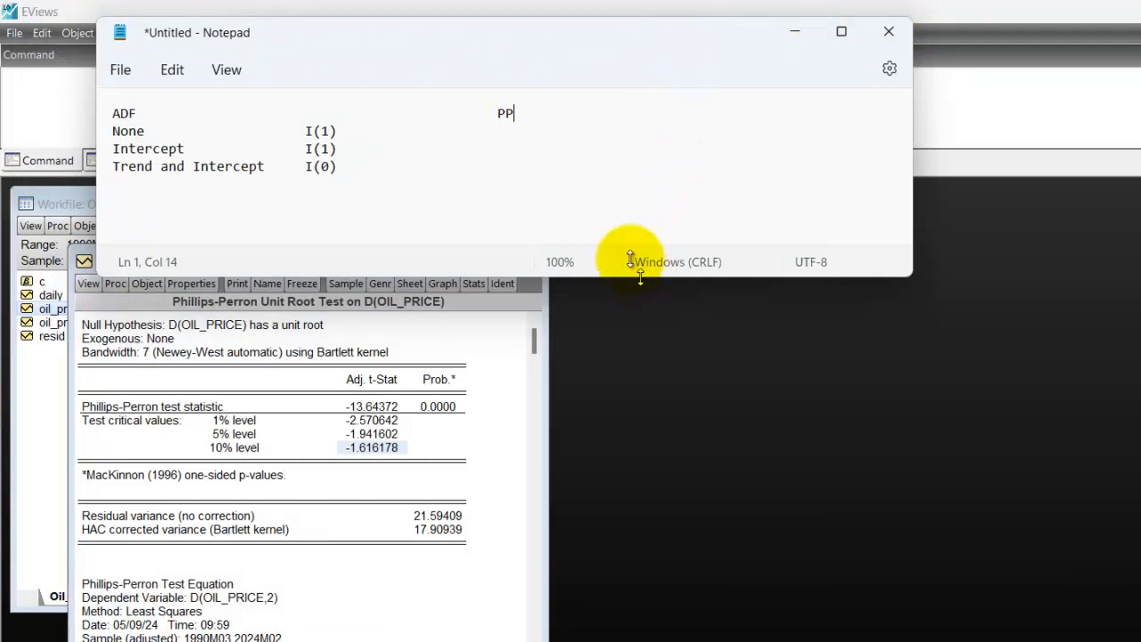
left_click_drag(629, 274, 615, 209)
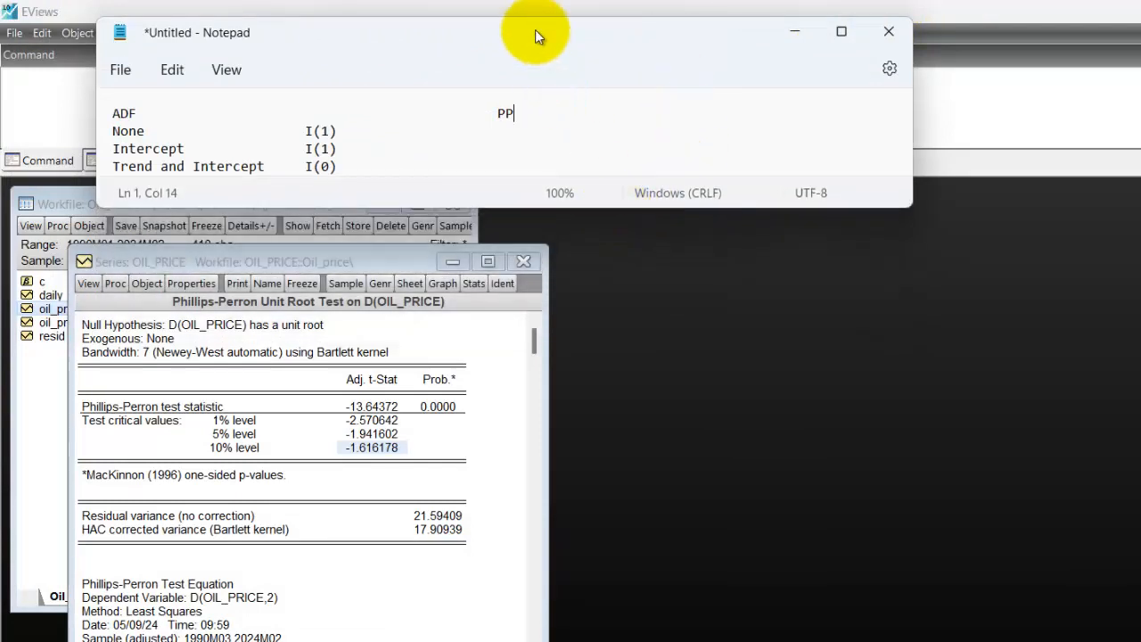
left_click_drag(509, 25, 442, 5)
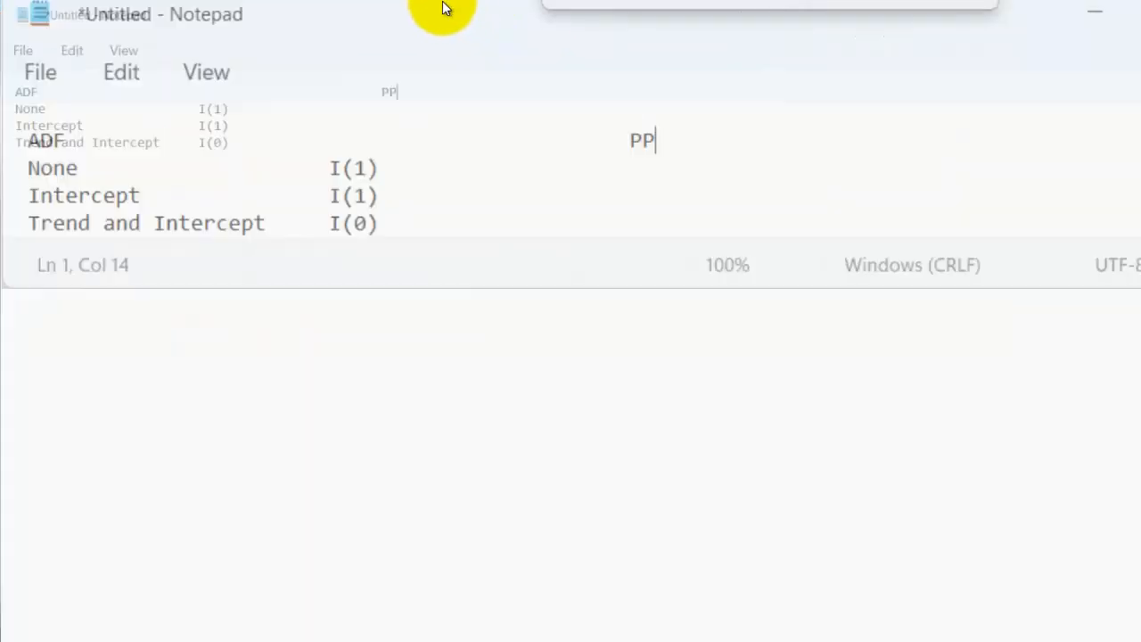
Move the Notepad window to keep the test output in view and enter 1(1) in the None row under PP.
left_click(1139, 16)
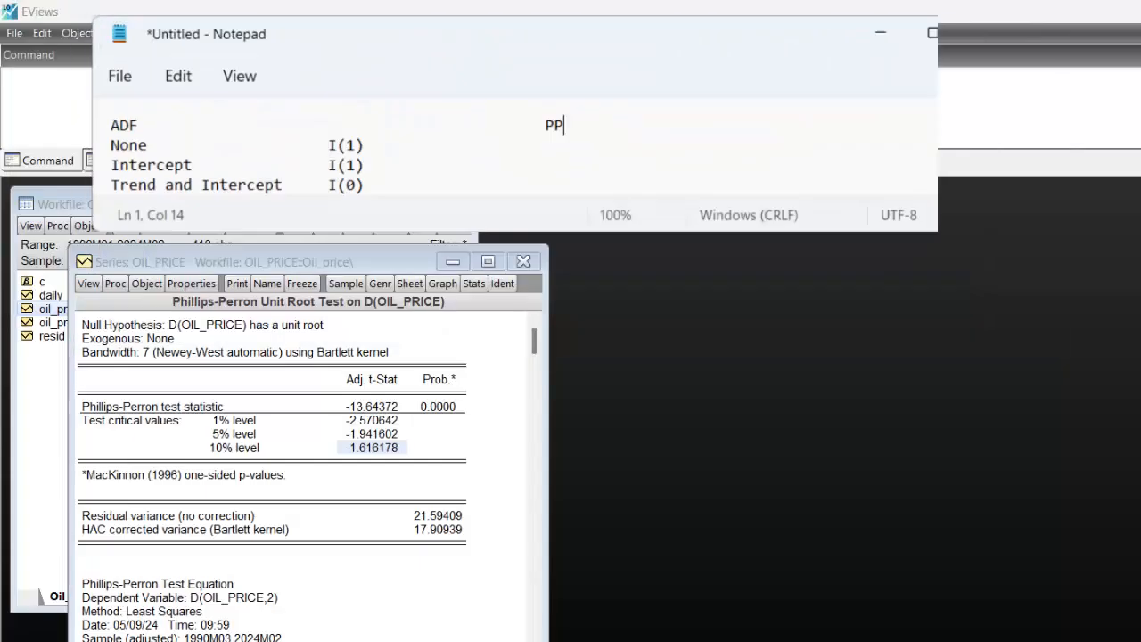
left_click_drag(514, 42, 442, 39)
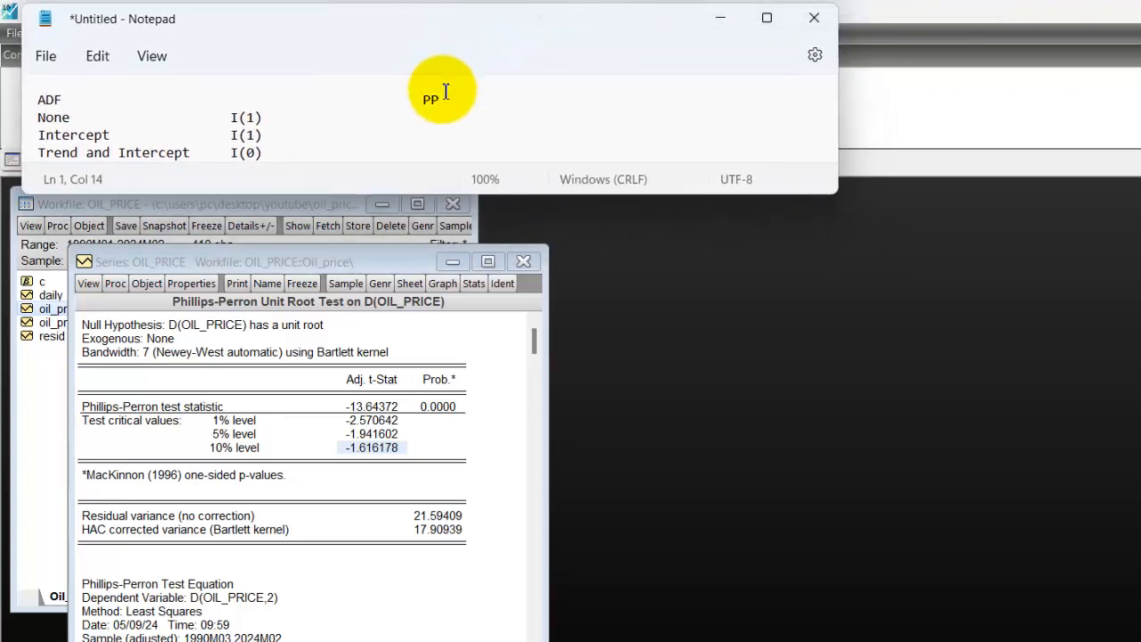
key("Down")
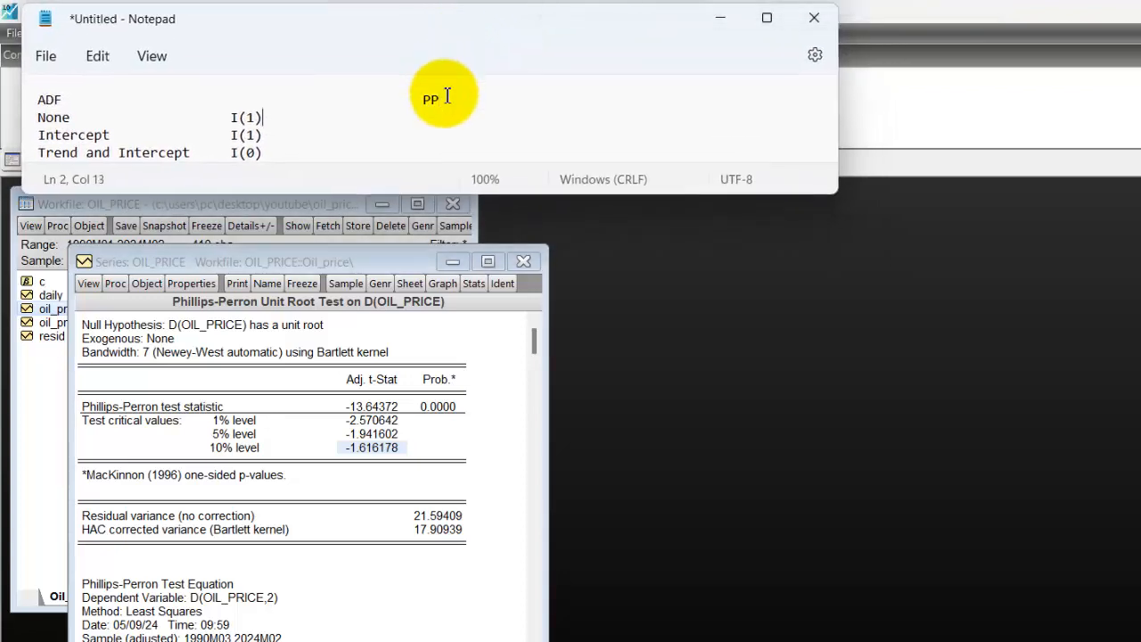
key("Tab")
key("Tab")
key("Tab")
type("1(1)")
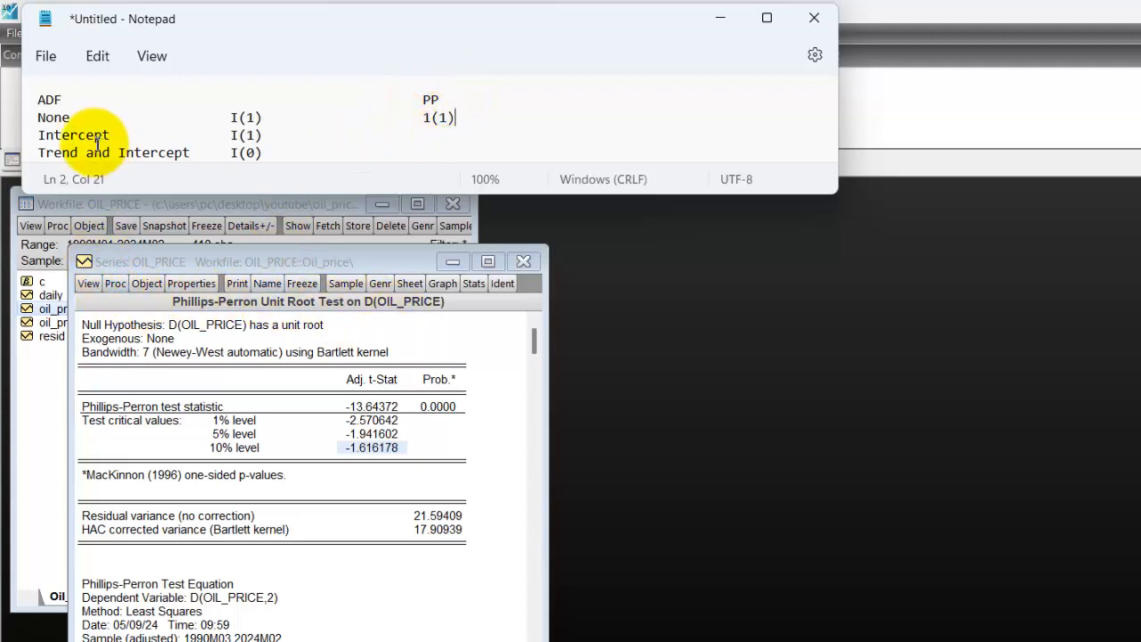
Run the Phillips-Perron test on oil_price at level with Intercept in EViews, and mark the adjusted t-statistic.
left_click(89, 283)
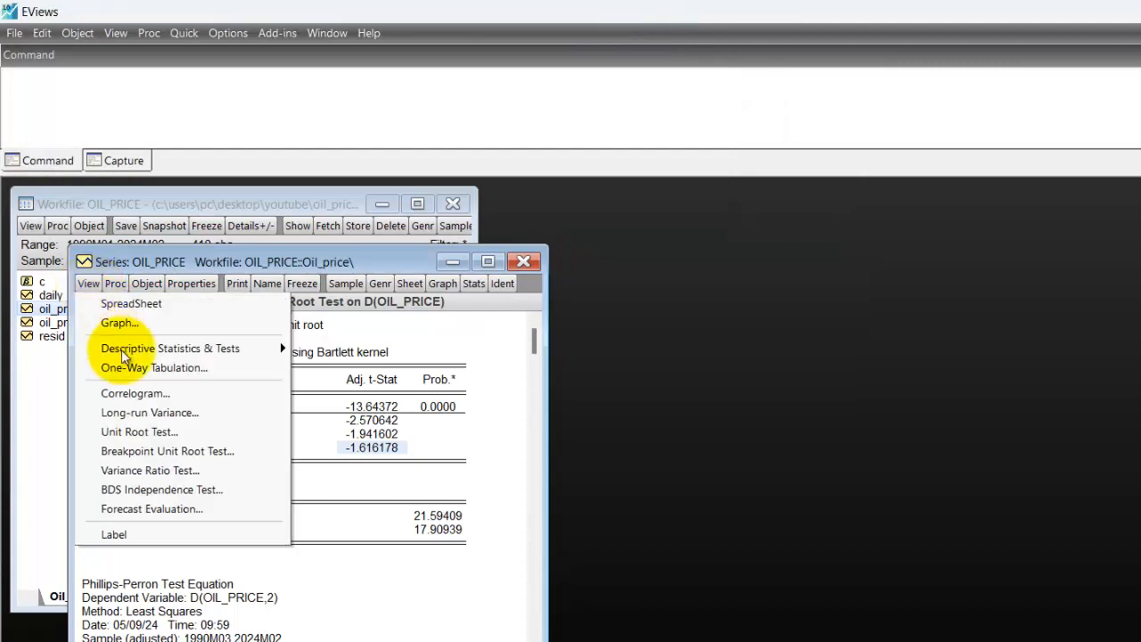
left_click(152, 431)
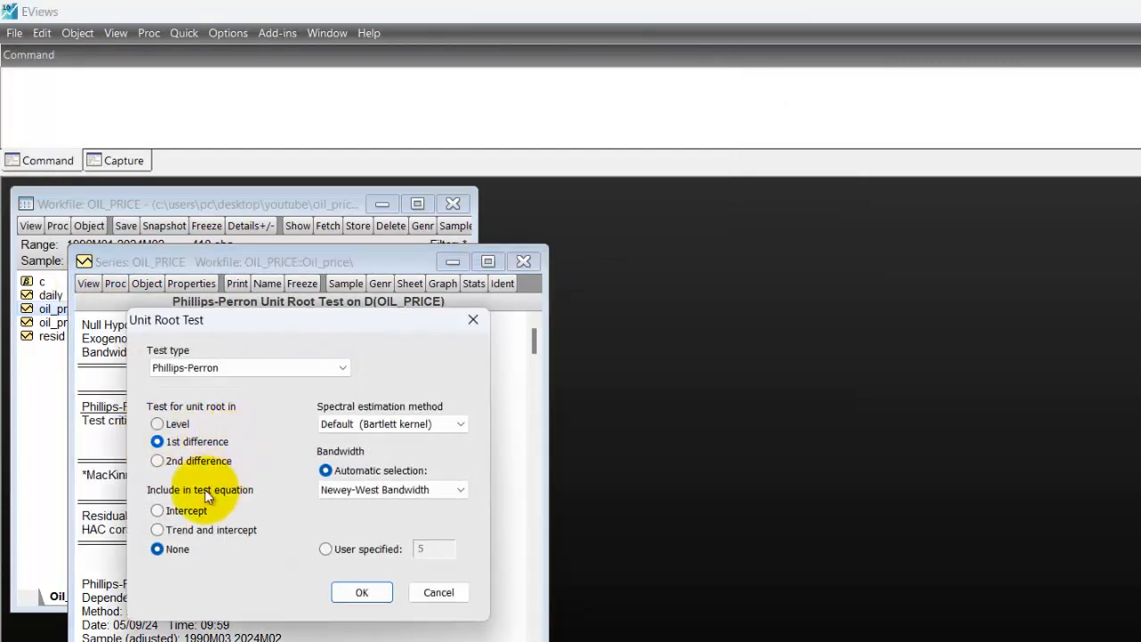
left_click(157, 510)
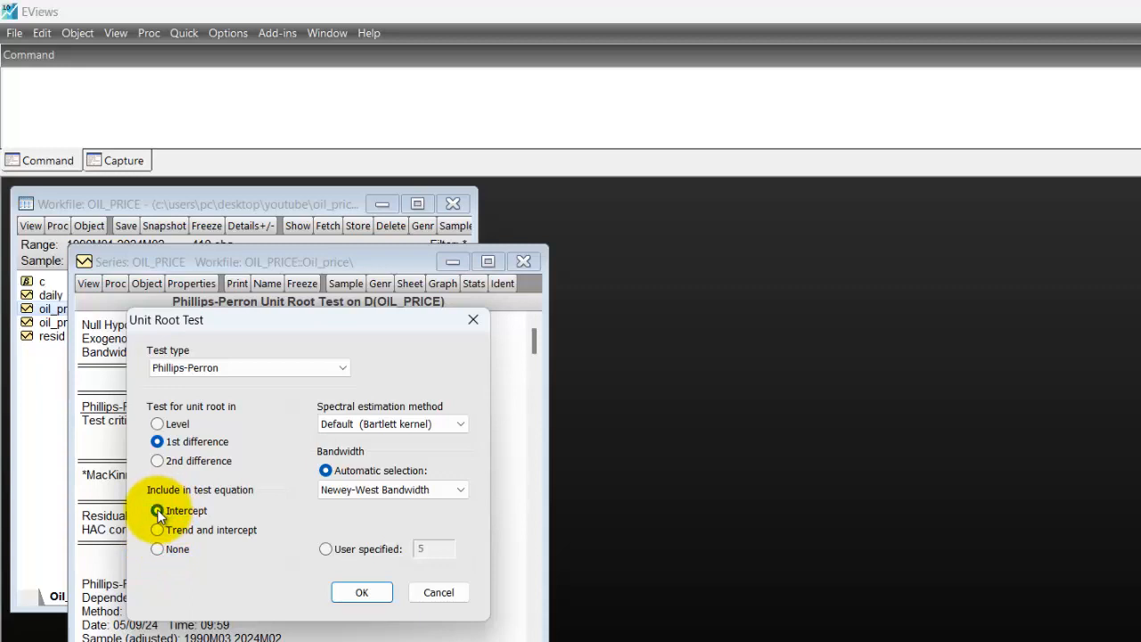
left_click(158, 424)
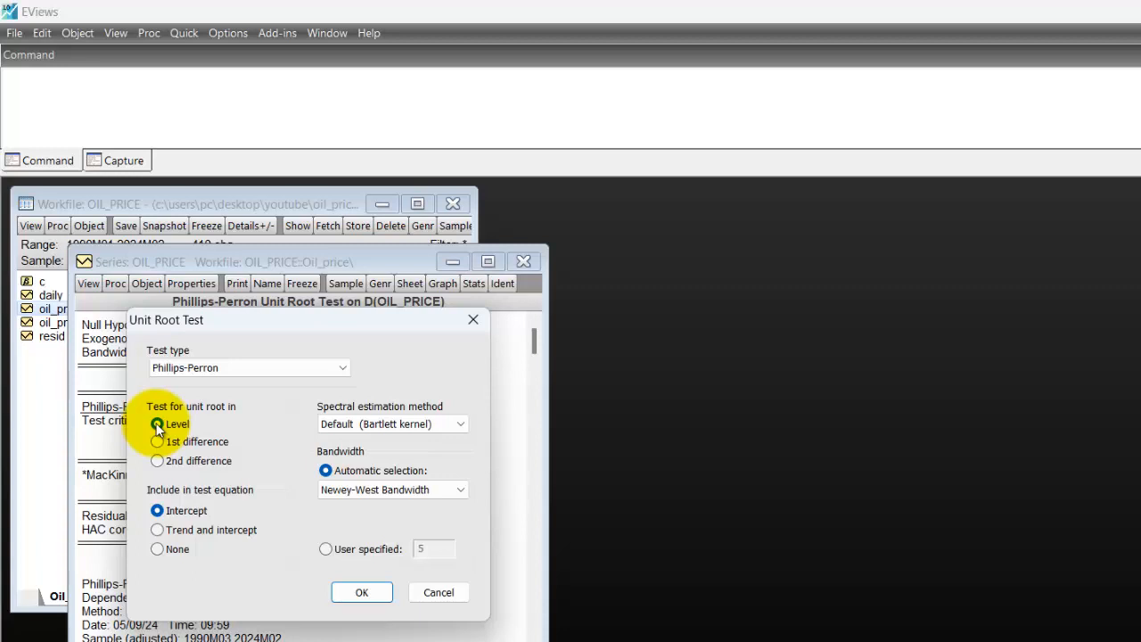
left_click(362, 593)
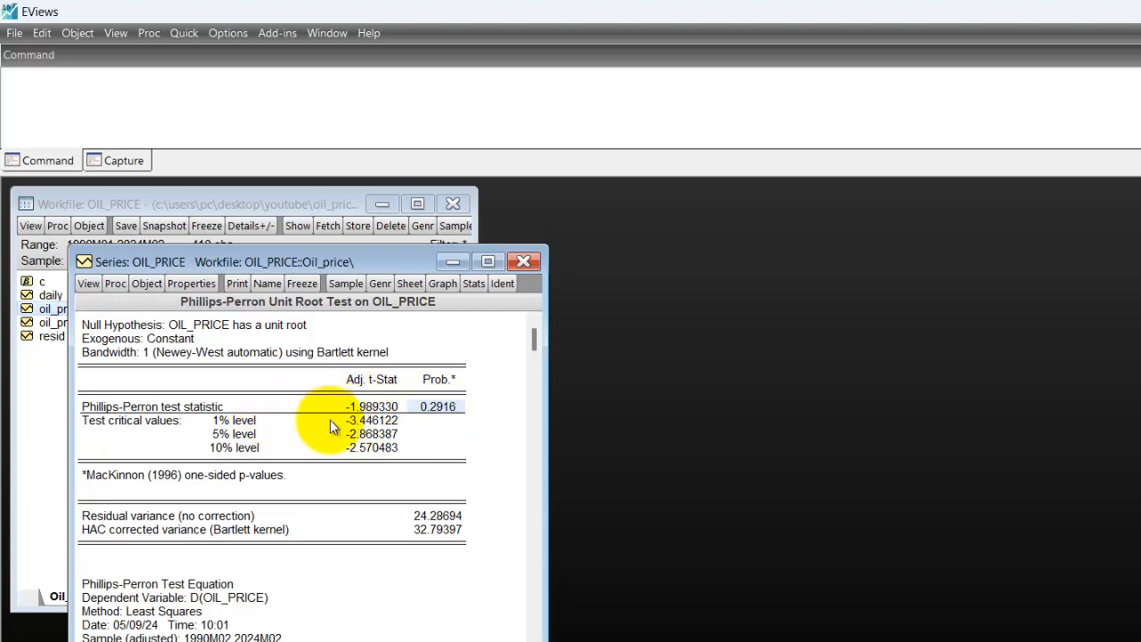
left_click(376, 405)
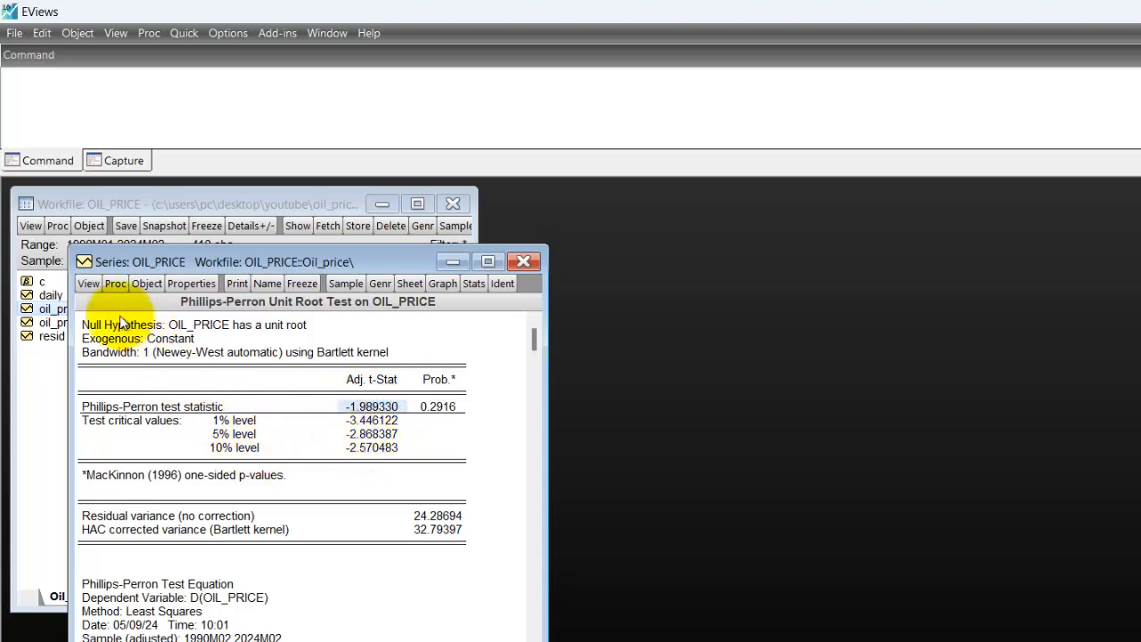
Run the Phillips-Perron test on the 1st difference of oil_price with Intercept, and mark the 5% critical value, probability and adjusted t-statistic.
left_click(89, 286)
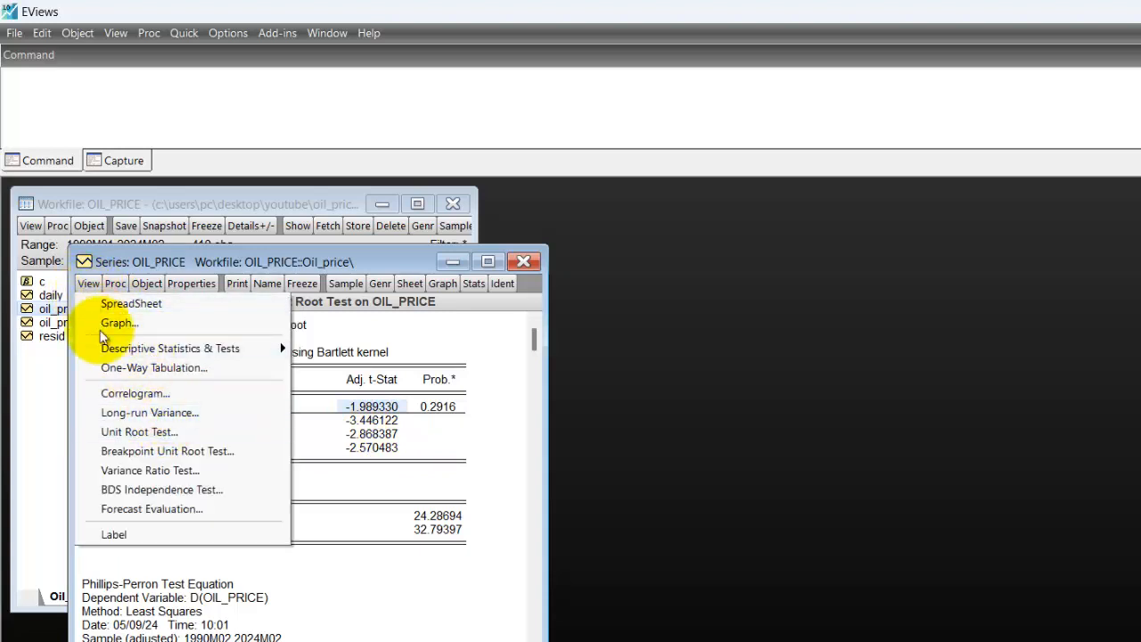
left_click(152, 430)
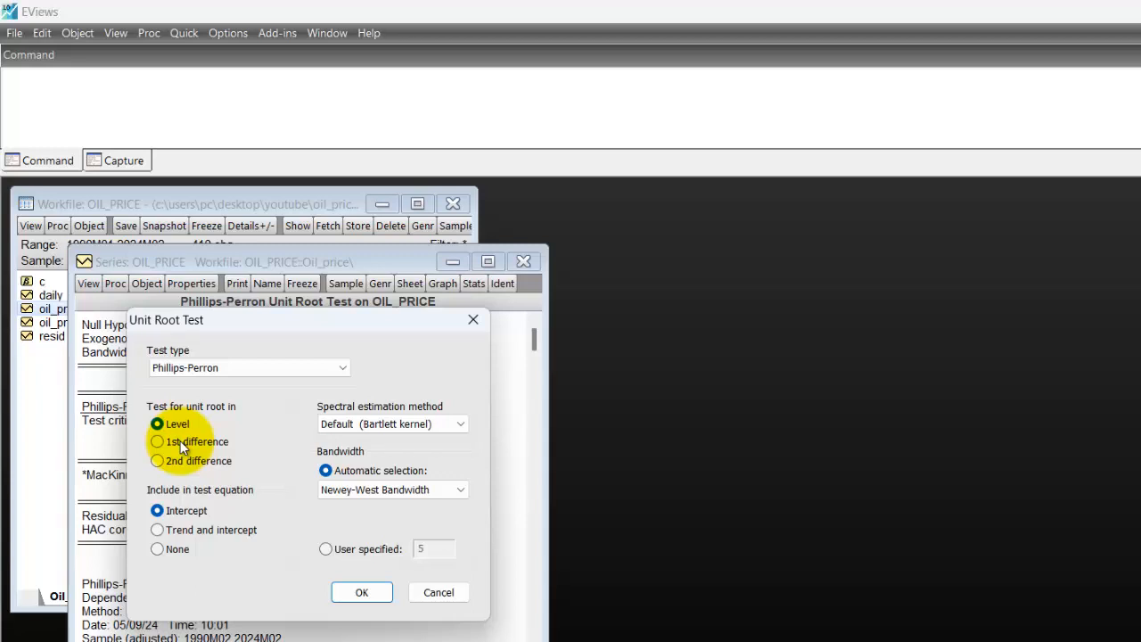
left_click(180, 440)
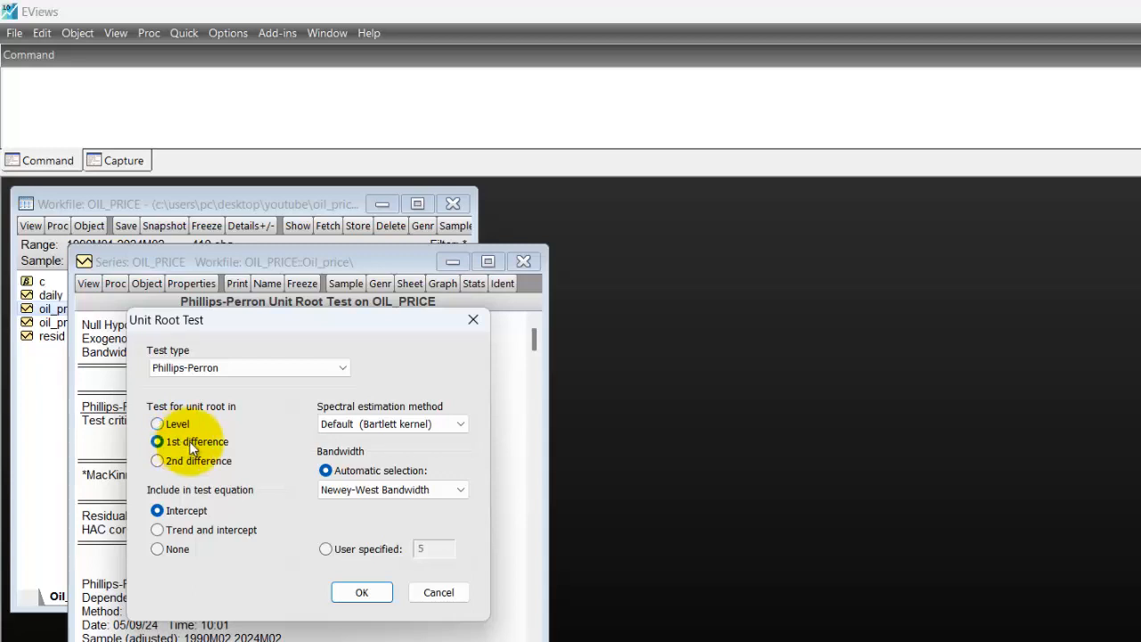
left_click(363, 593)
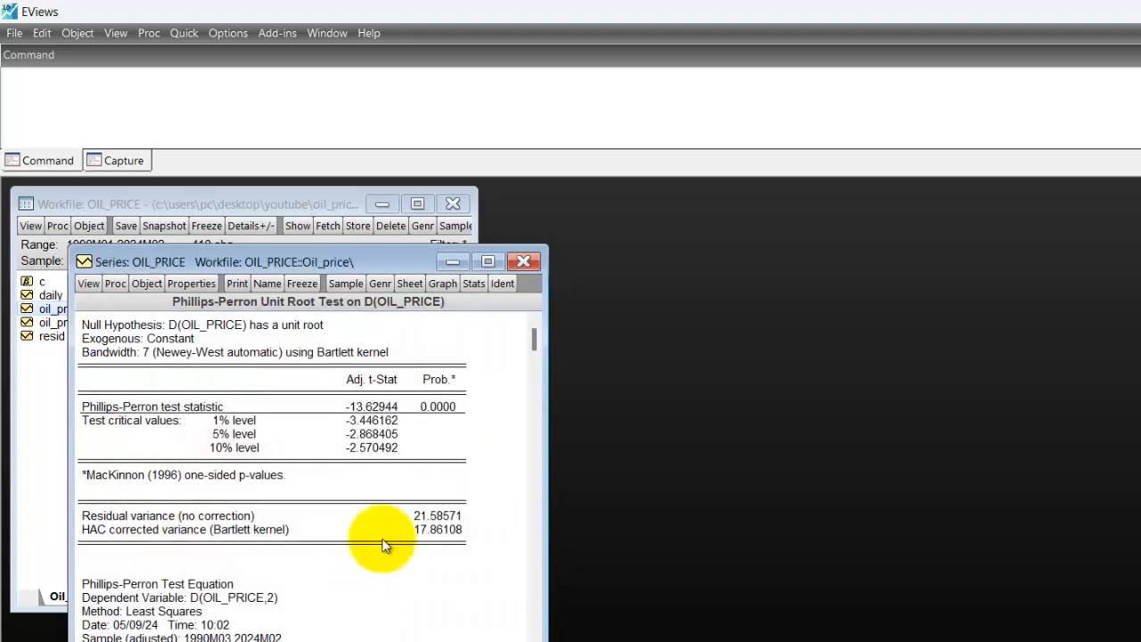
left_click(362, 435)
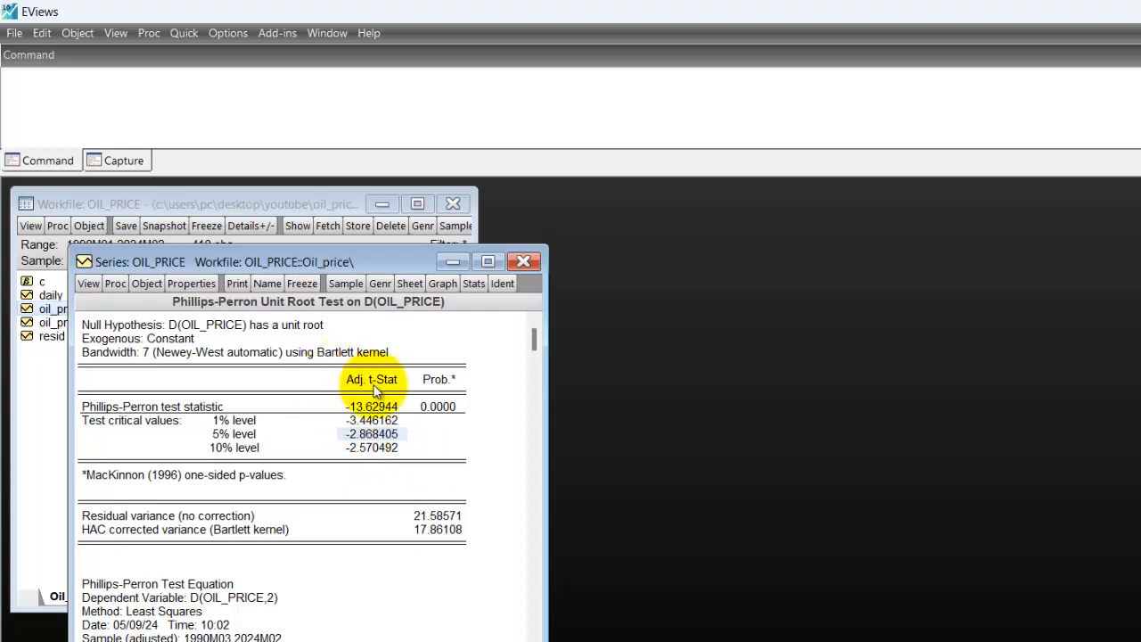
left_click(440, 412)
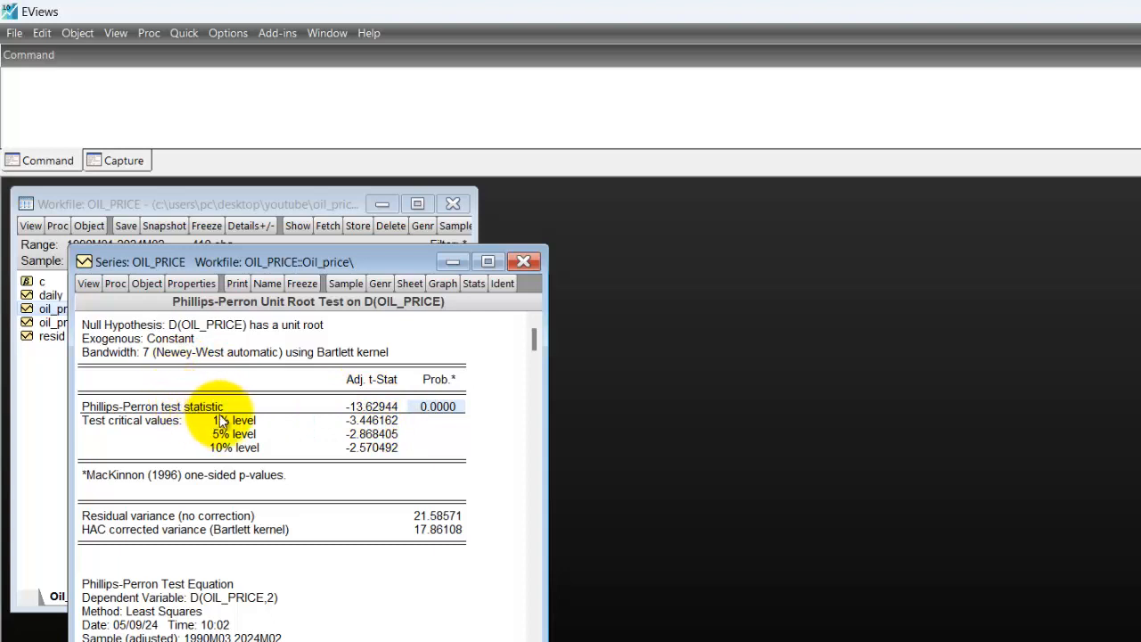
left_click(370, 409)
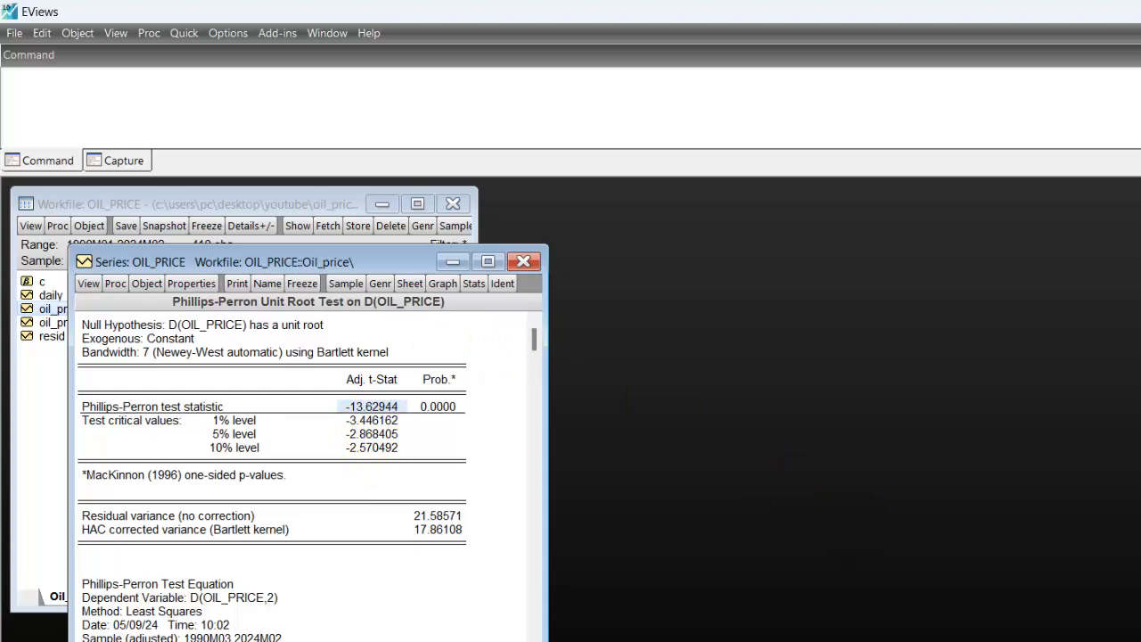
Switch to the Notepad notes and enter 1(1) in the Intercept row, aligned under PP.
key("alt+Tab")
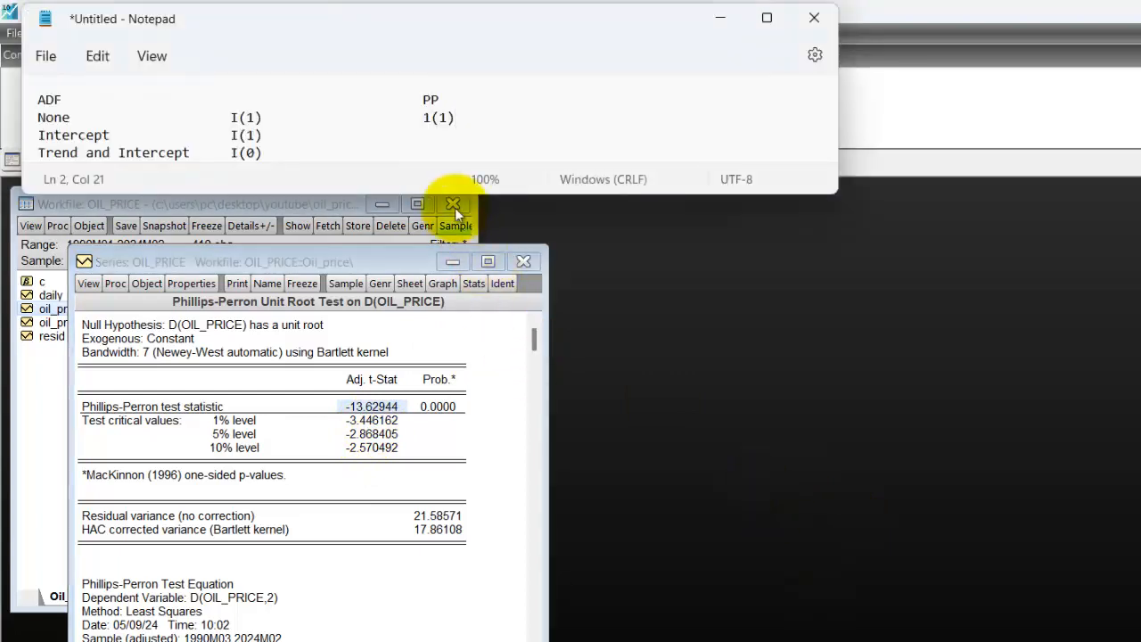
key("Down")
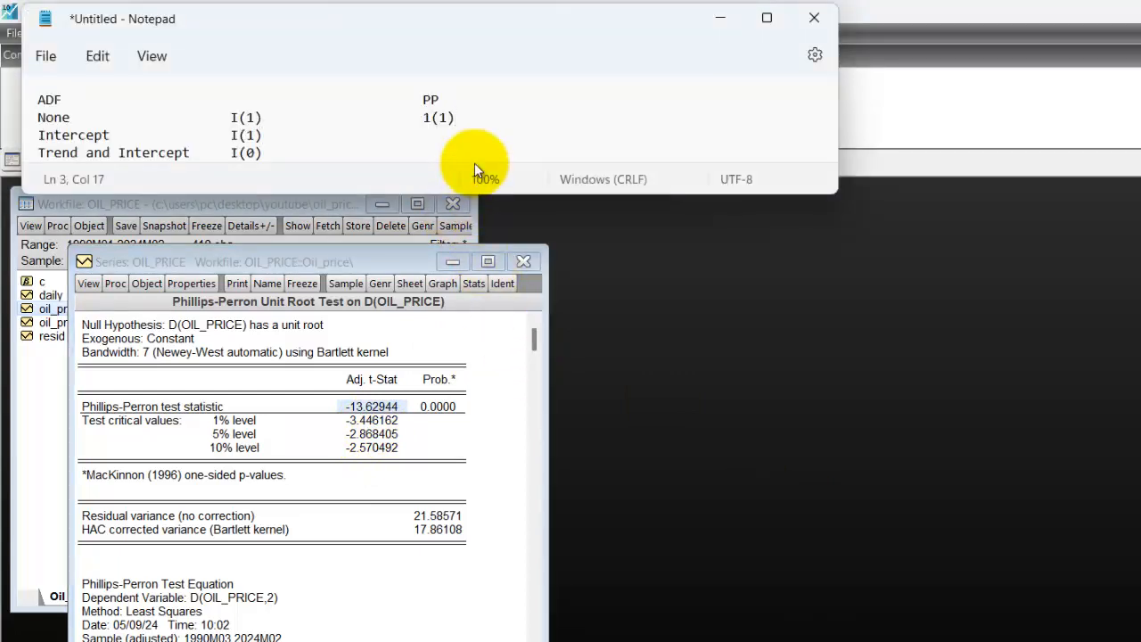
key("Tab")
key("Tab")
key("Tab")
key("Tab")
type("1(1)")
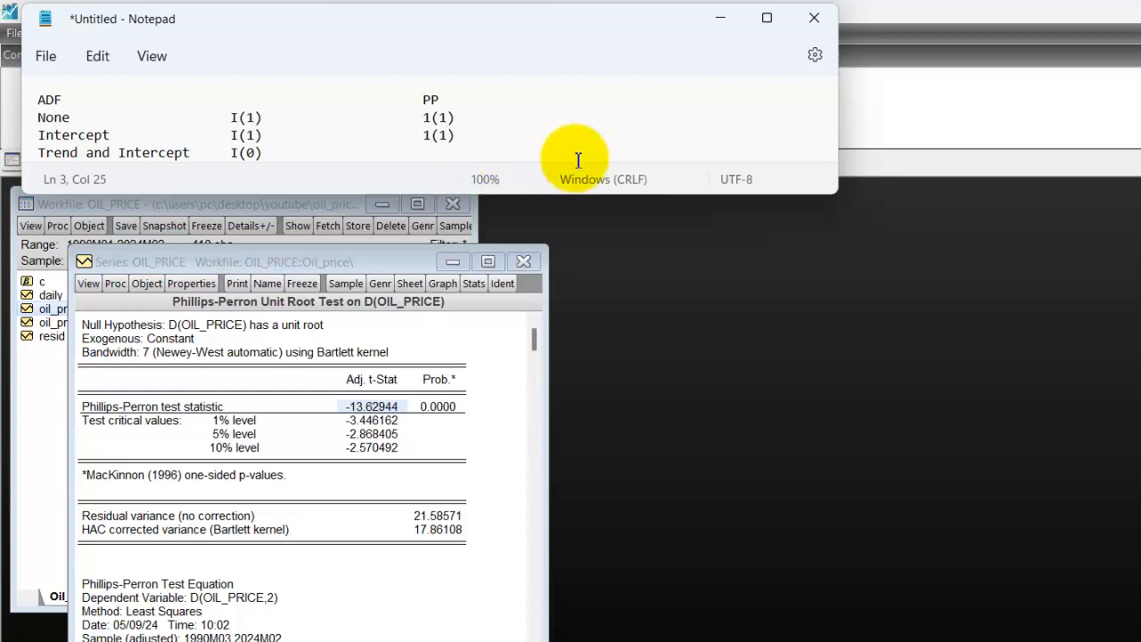
Run the Phillips-Perron test on oil_price at level with Trend and intercept in EViews, and mark the adjusted t-statistic.
left_click(88, 283)
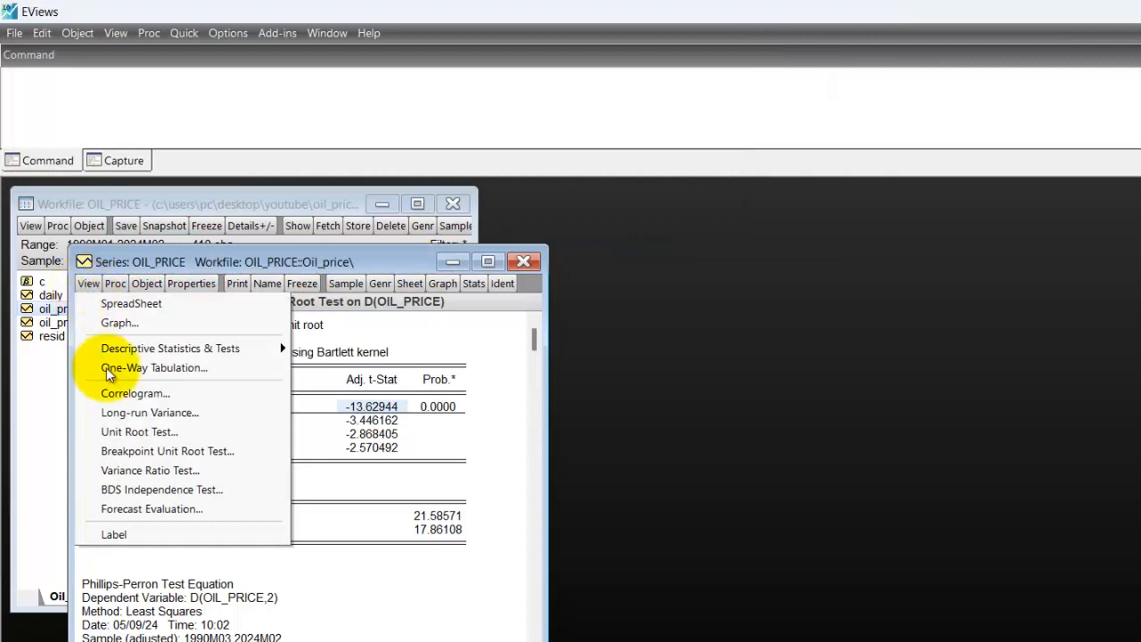
left_click(165, 433)
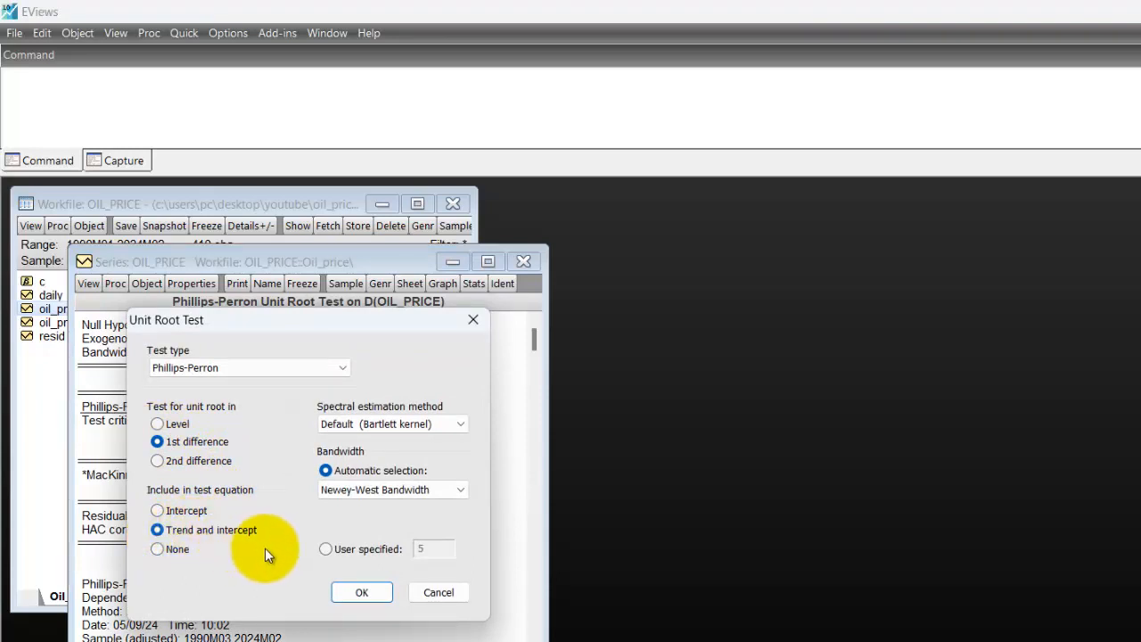
left_click(157, 424)
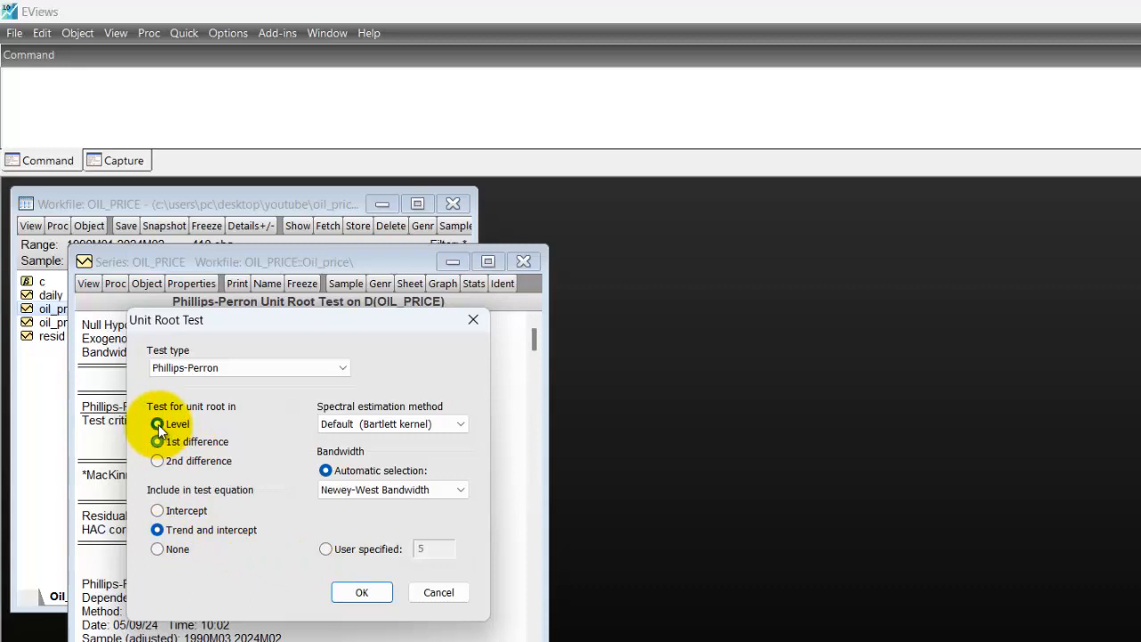
left_click(366, 595)
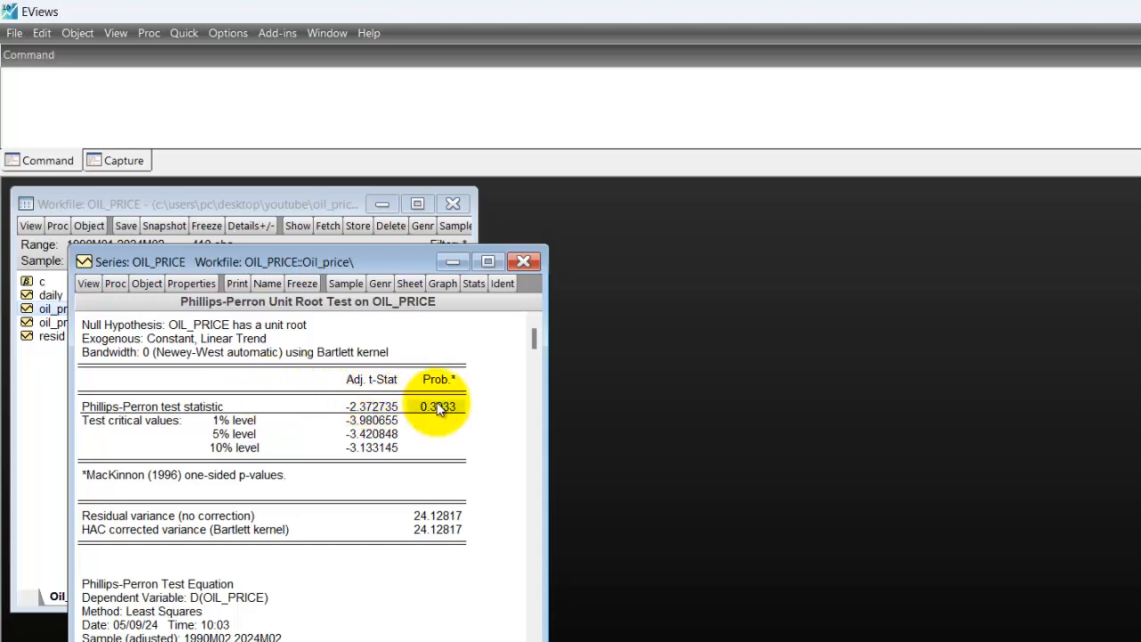
left_click(371, 406)
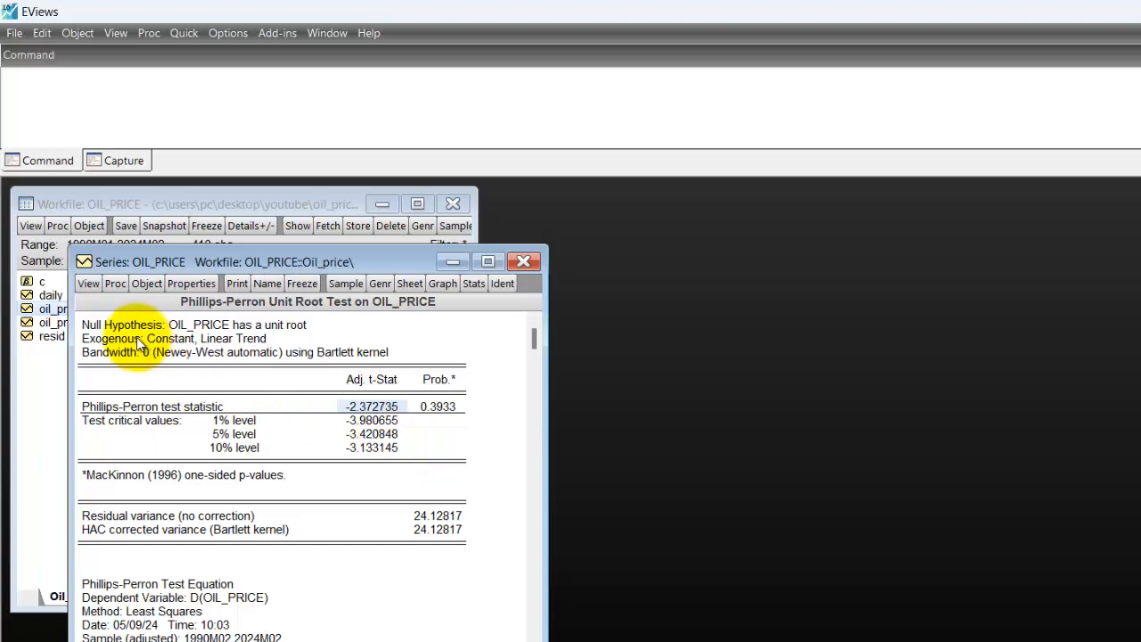
Run the Phillips-Perron test on the 1st difference of oil_price with Trend and intercept, and compare its adjusted t-statistic with the 5% critical value.
left_click(87, 285)
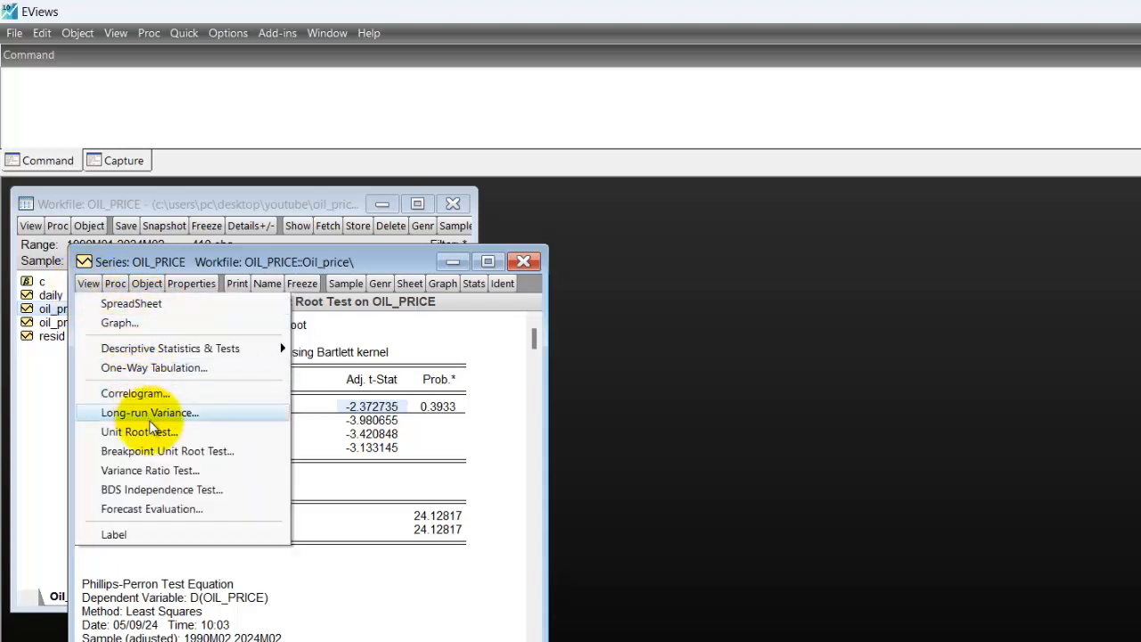
left_click(160, 433)
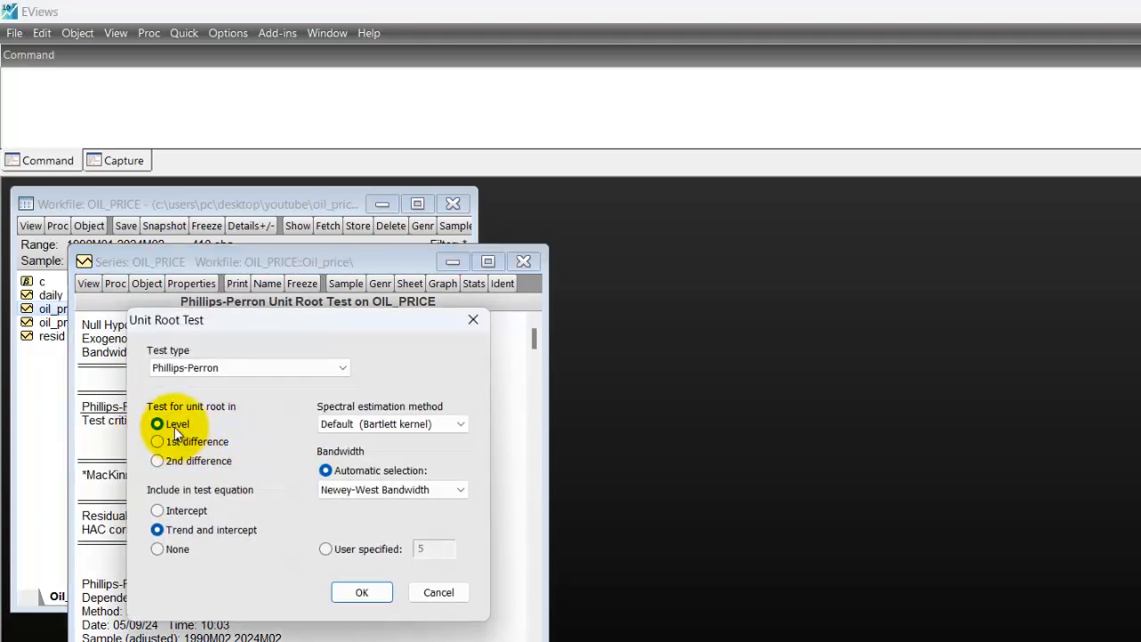
left_click(366, 591)
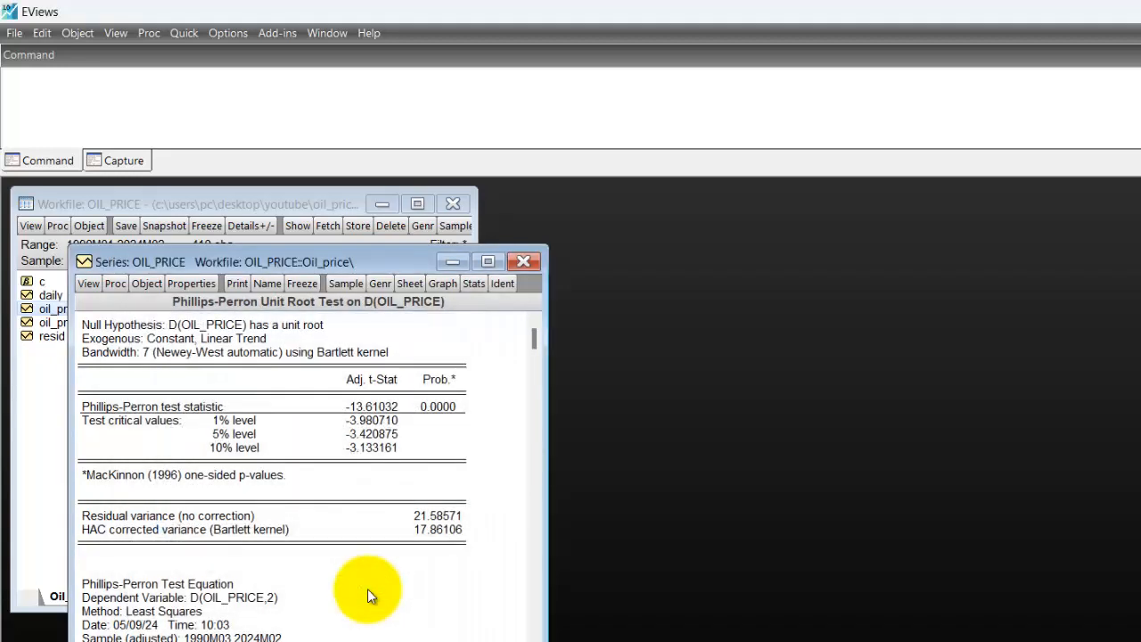
left_click(375, 437)
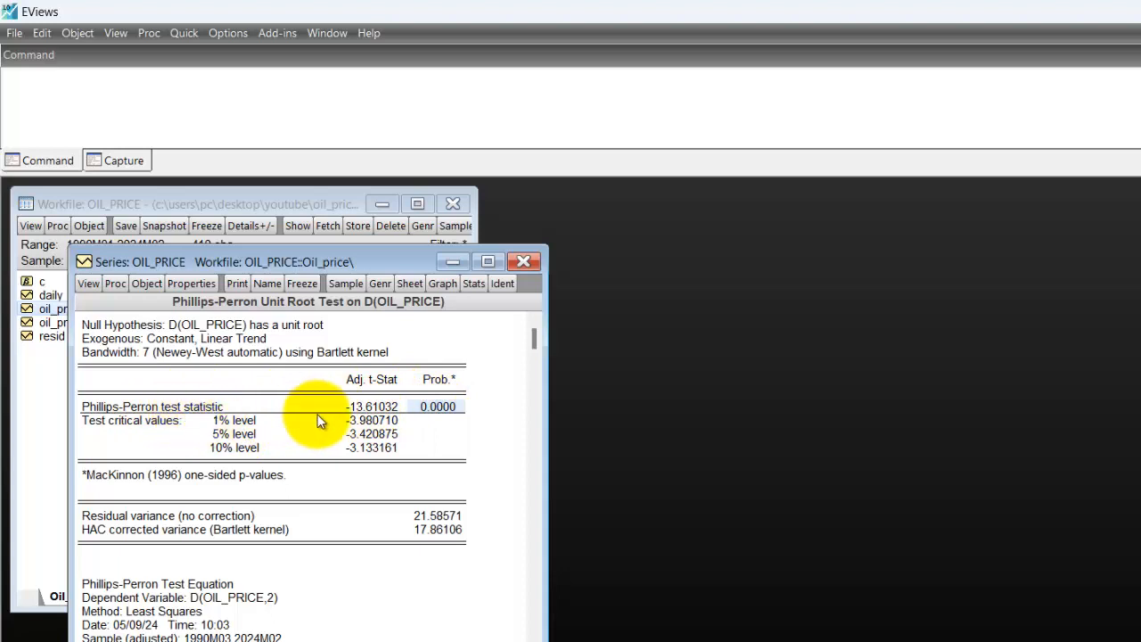
left_click(368, 407)
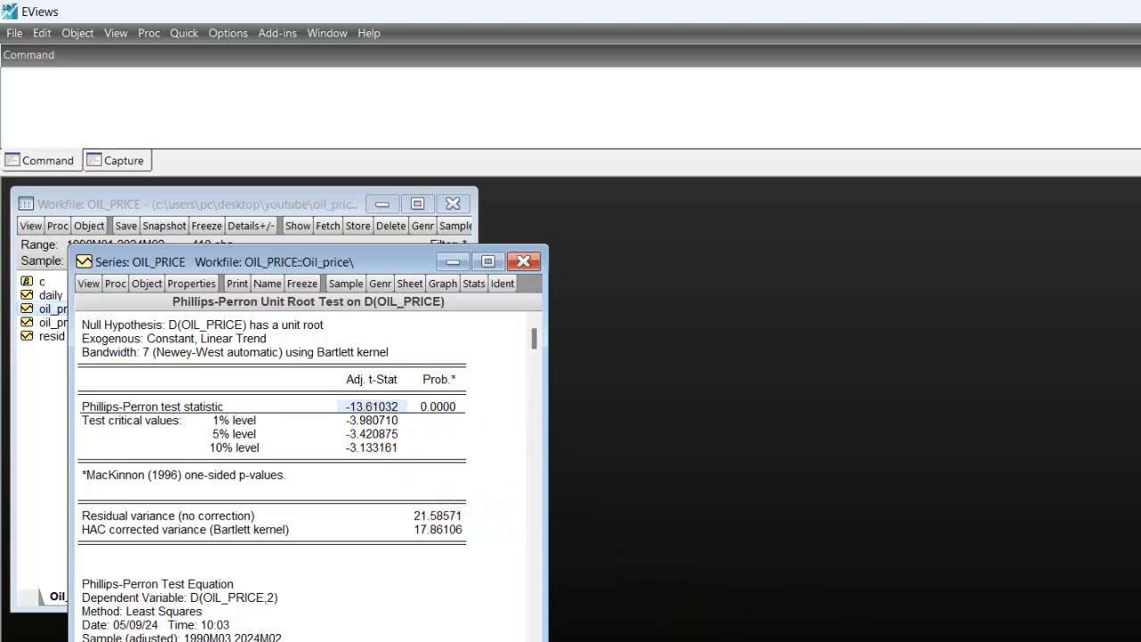
Switch to the Notepad notes and enter 1(1) in the Trend and Intercept row, aligned under PP.
key("alt+Tab")
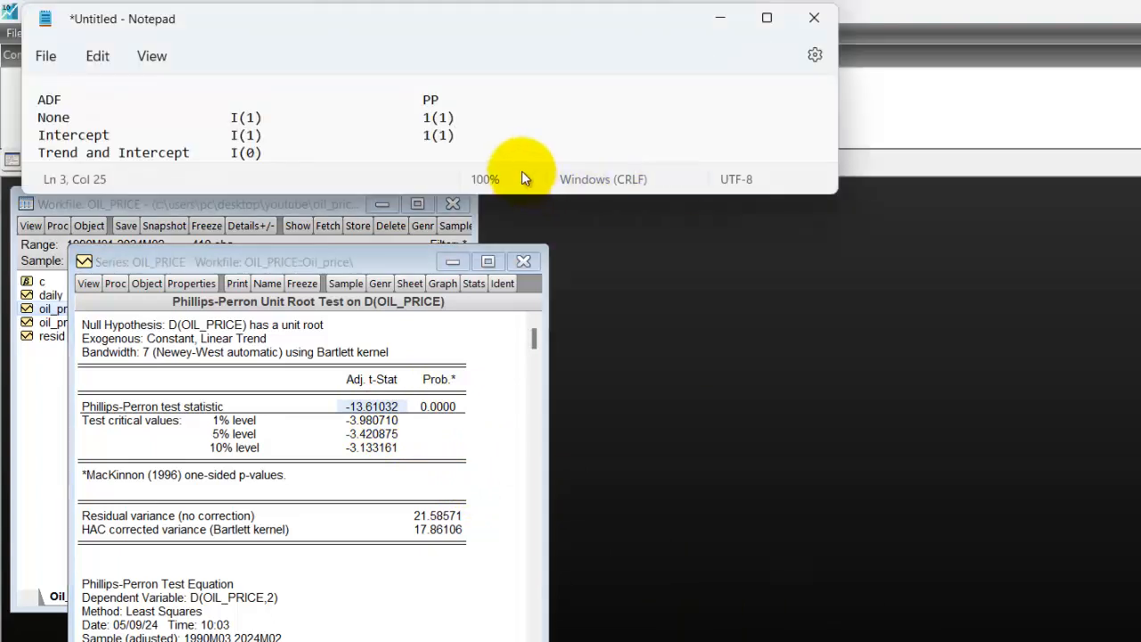
key("Down")
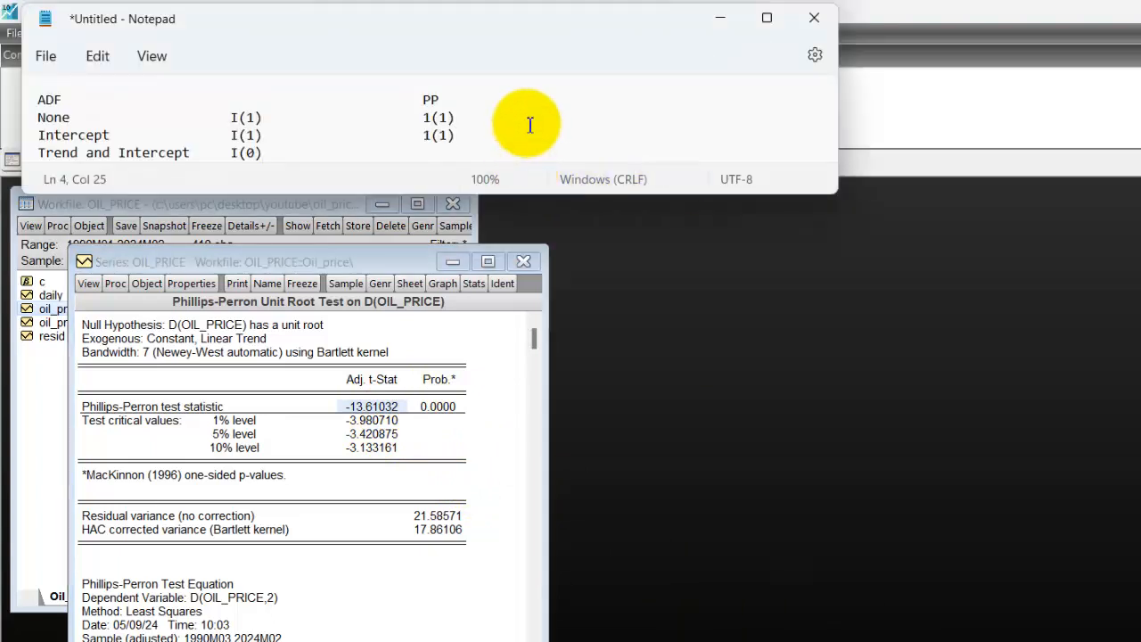
key("Tab")
key("Tab")
key("Tab")
key("Tab")
type("1(1)")
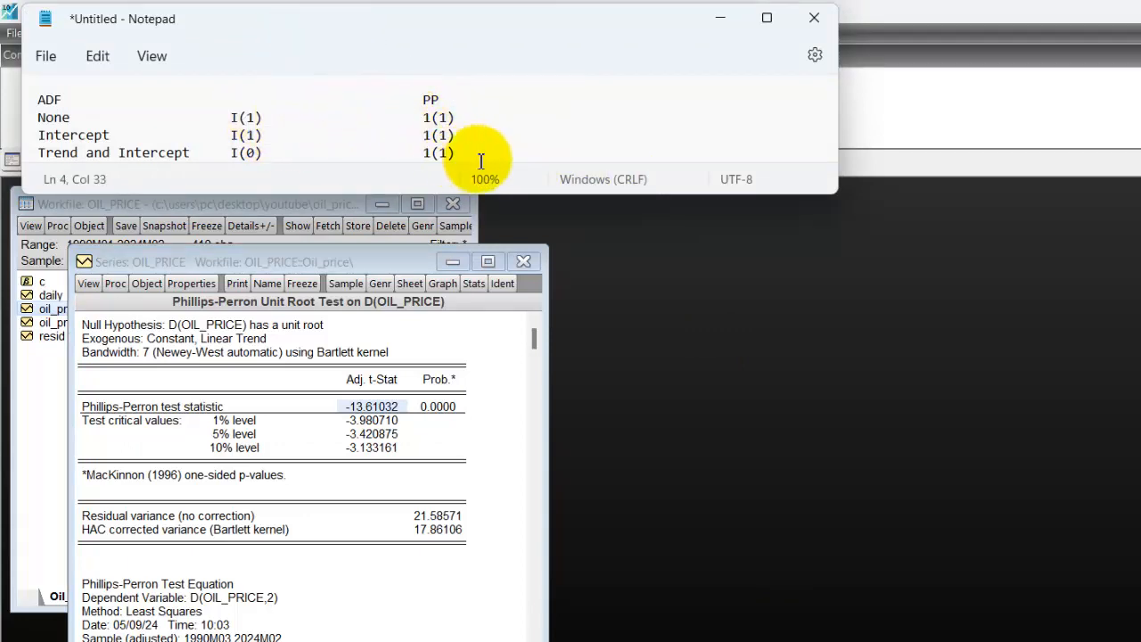
Add a KPSS column heading after PP on the heading line, and minimize the notes to return to EViews.
left_click(538, 95)
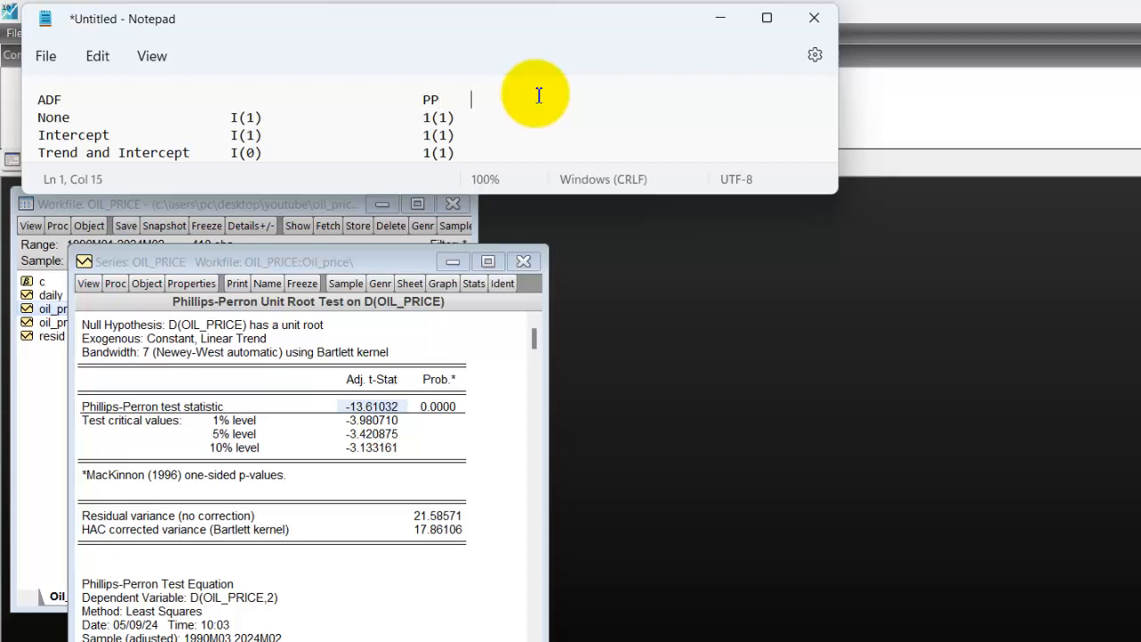
key("Tab")
type("KPSS")
key("Down")
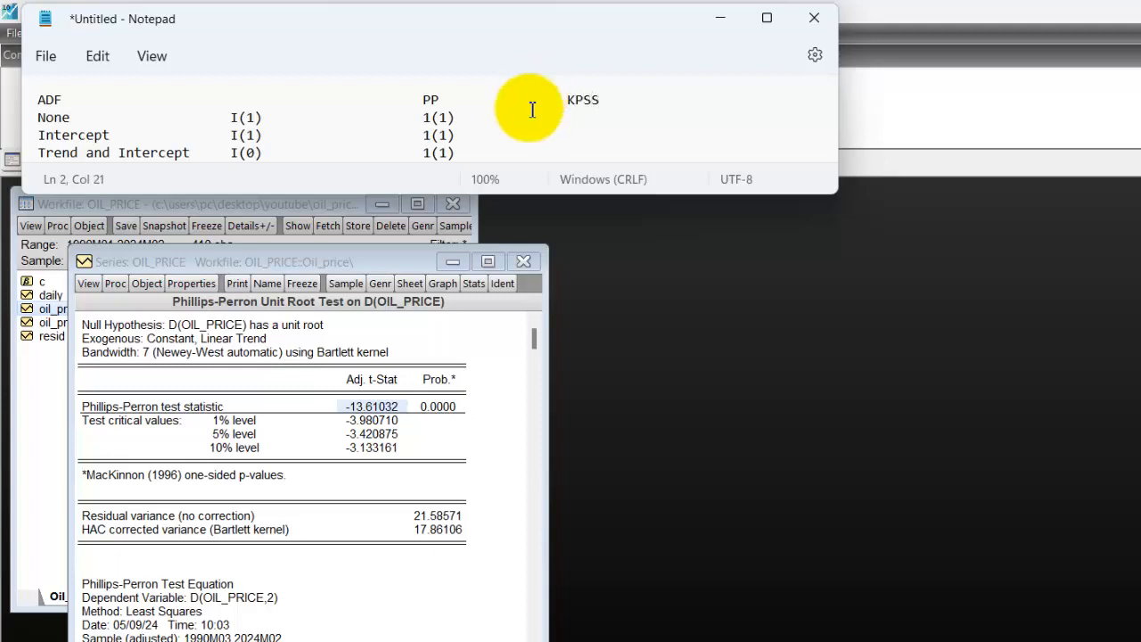
left_click(722, 18)
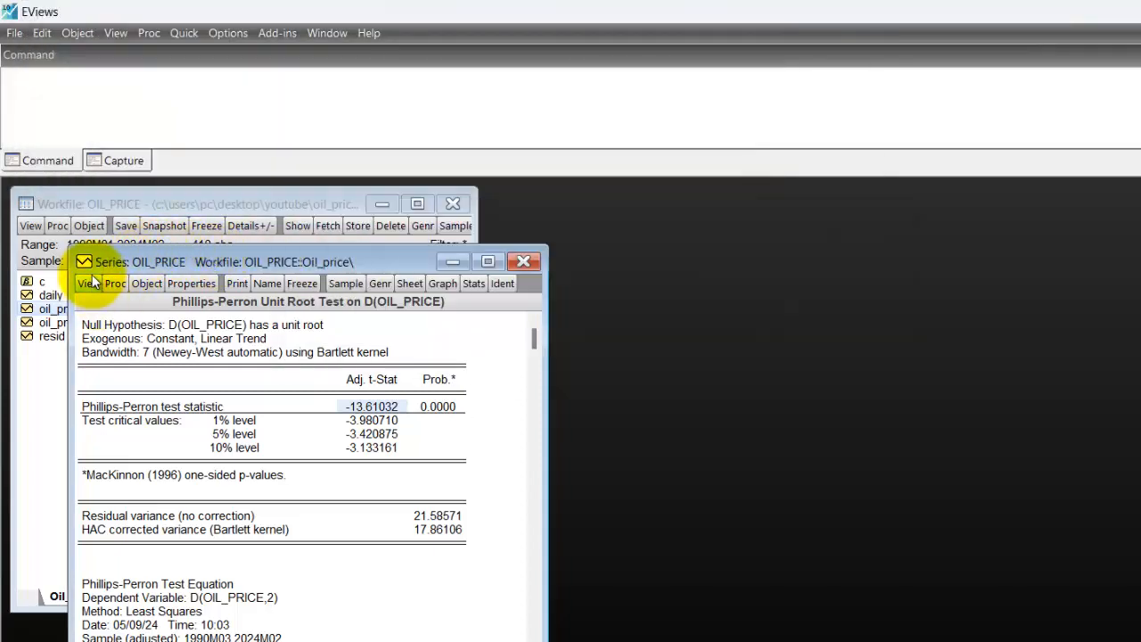
Run the Kwiatkowski-Phillips-Schmidt-Shin test on oil_price at level with Intercept.
left_click(88, 283)
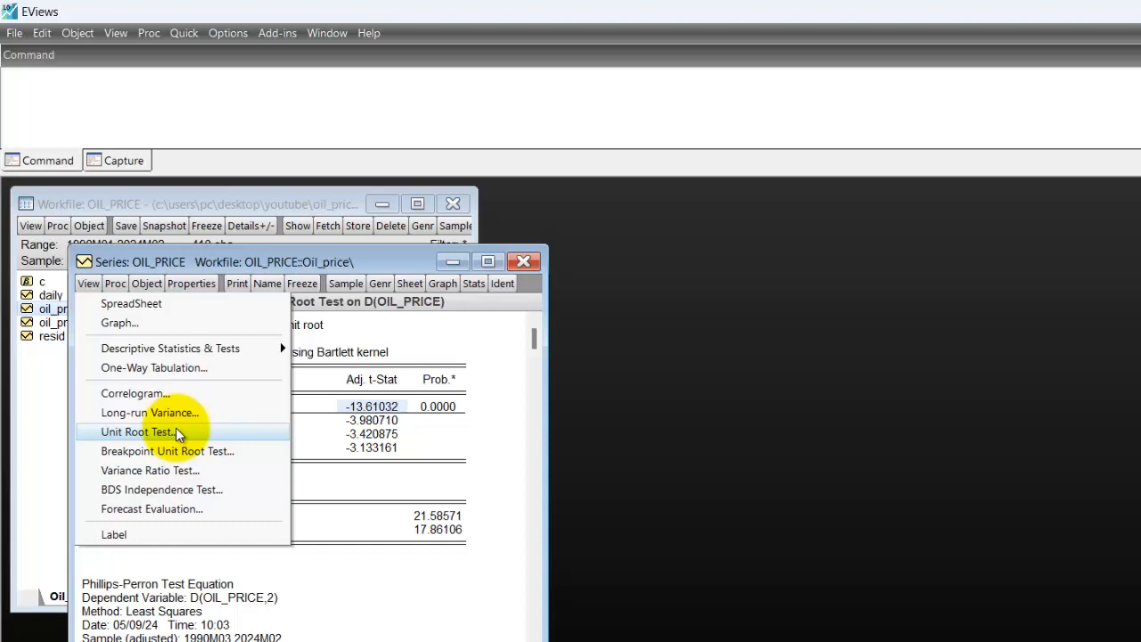
left_click(178, 433)
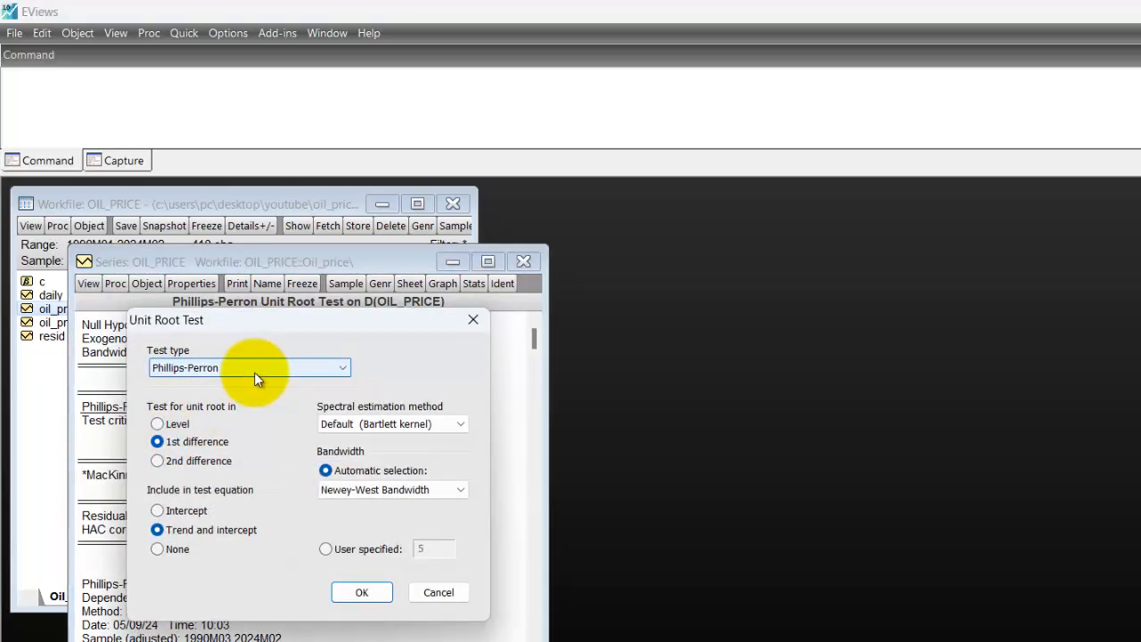
left_click(254, 372)
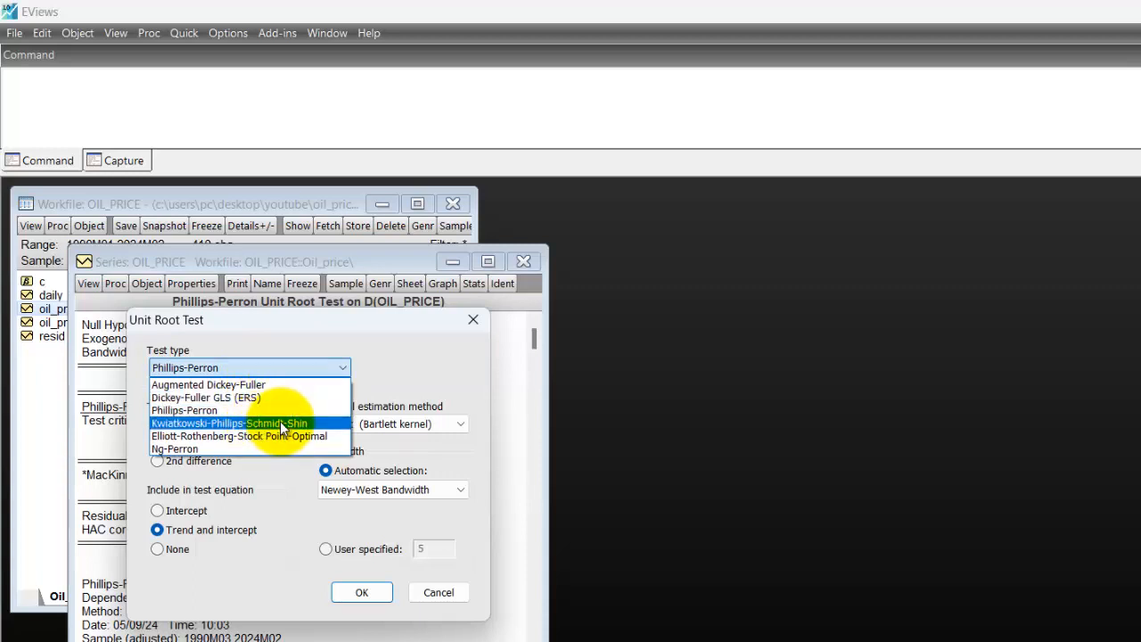
left_click(282, 424)
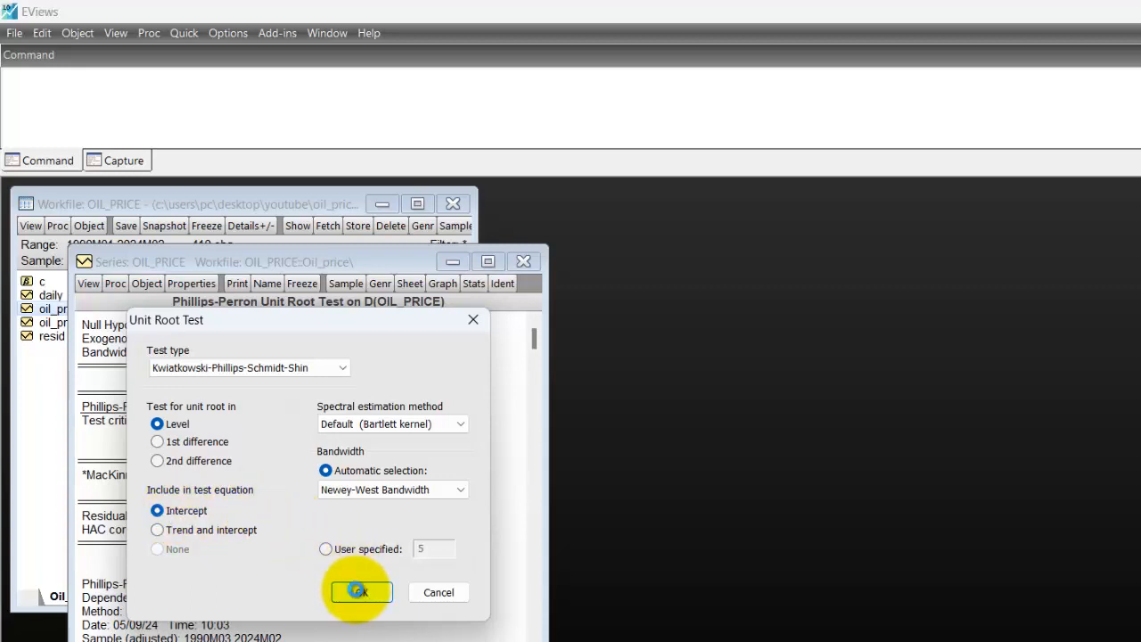
left_click(361, 592)
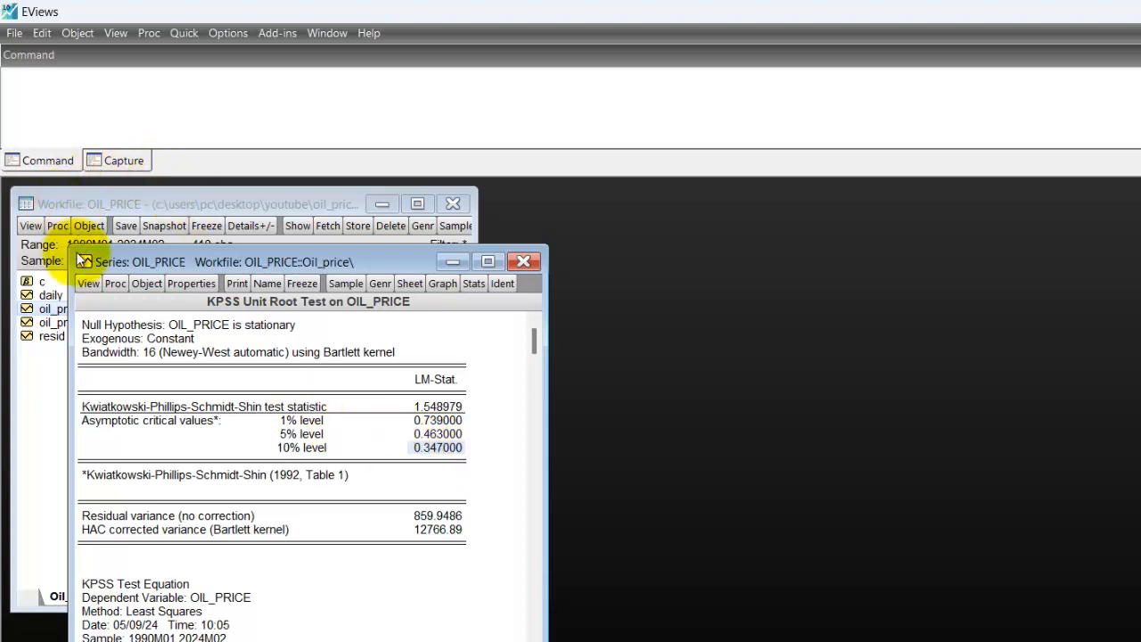
Run the Kwiatkowski-Phillips-Schmidt-Shin test on the 1st difference of oil_price, keeping Intercept in the test equation.
left_click(92, 289)
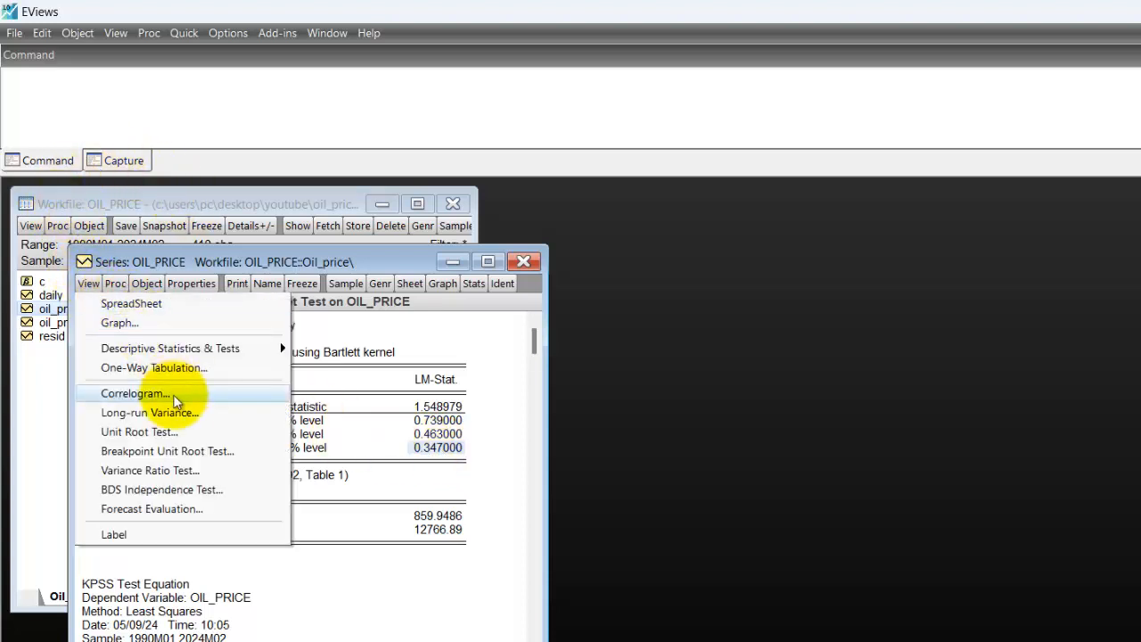
left_click(181, 432)
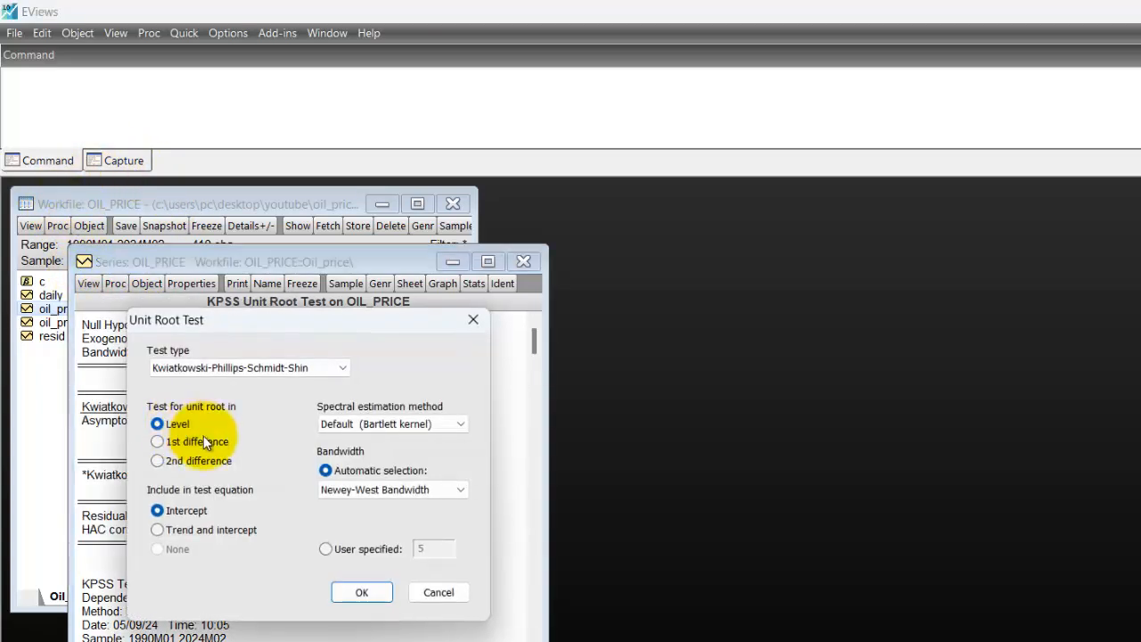
left_click(159, 442)
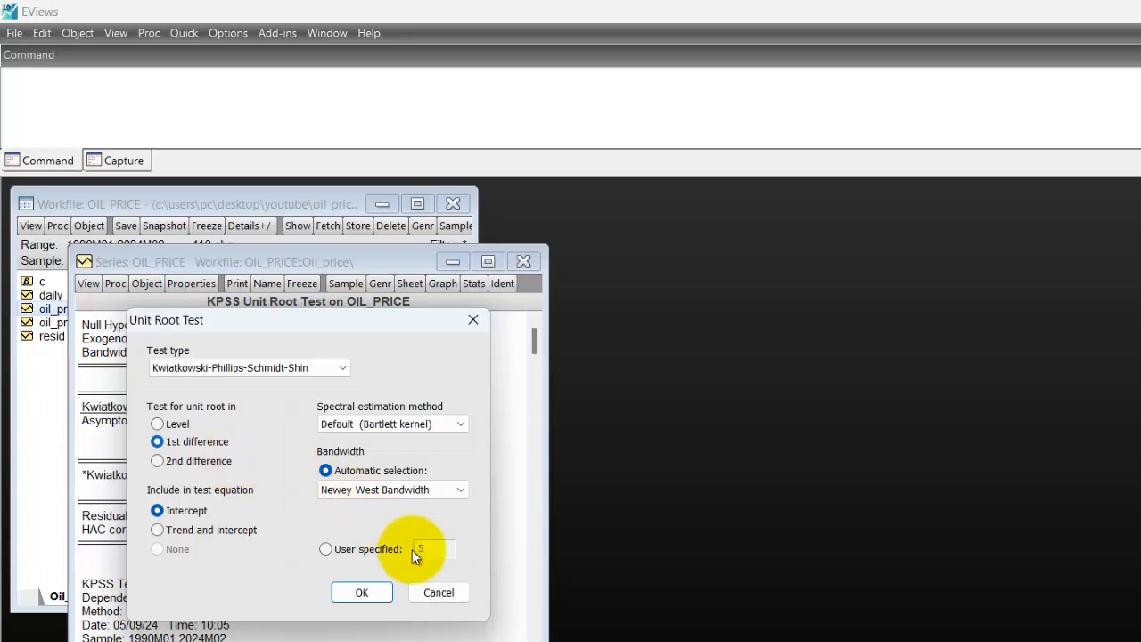
left_click(361, 593)
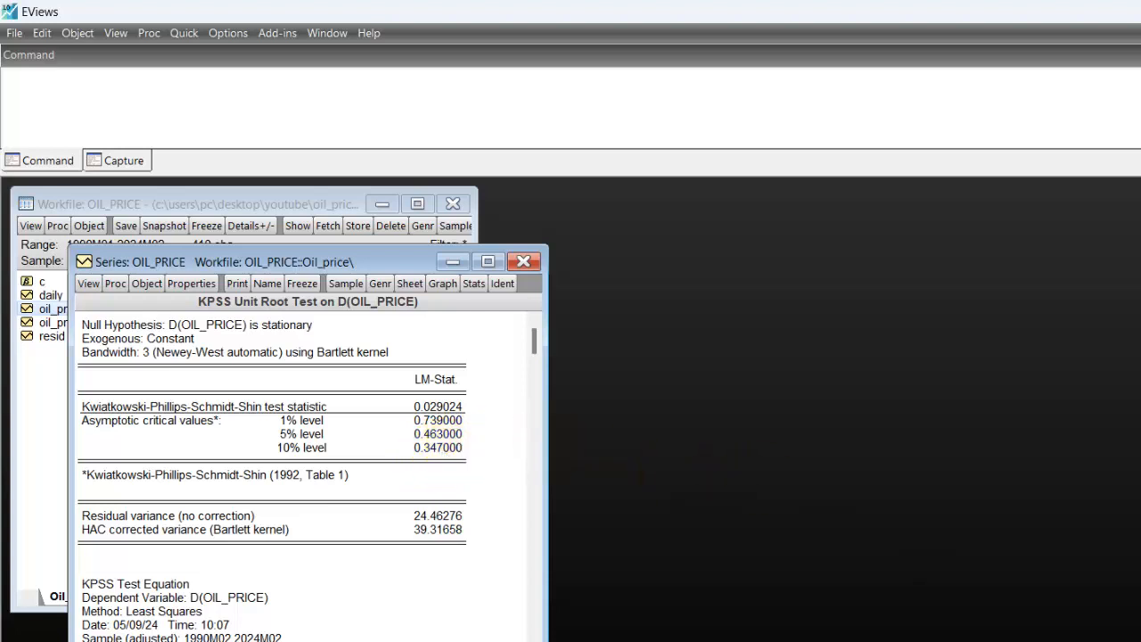
Switch to the Notepad notes and, under KPSS, enter - in the None row and I(1) in the Intercept row.
key("alt+Tab")
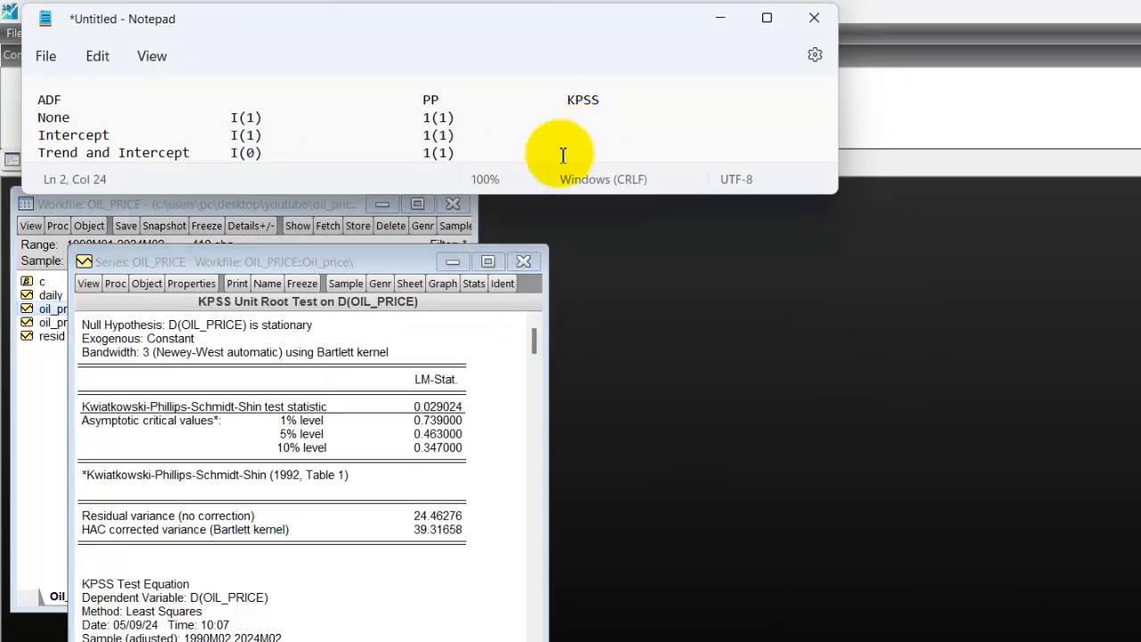
key("BackSpace")
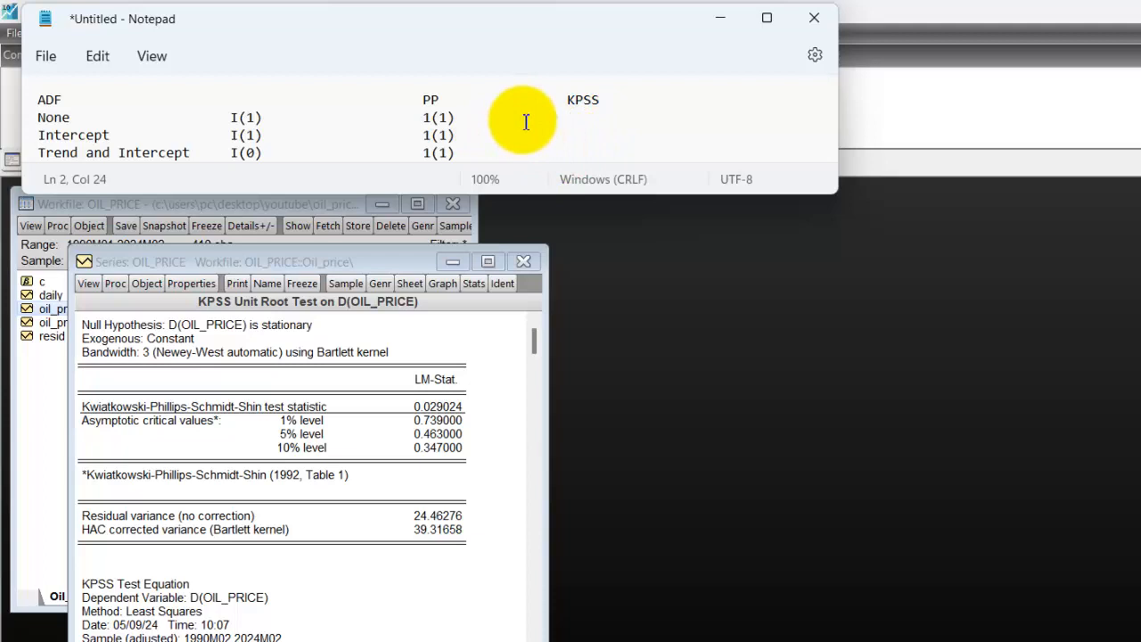
type("-")
key("Tab")
key("Tab")
type("1(")
key("BackSpace")
key("BackSpace")
type("I(1)")
Correct the three PP entries in the notes so that each reads I(1), with a capital I as the first character.
left_click(435, 116)
key("BackSpace")
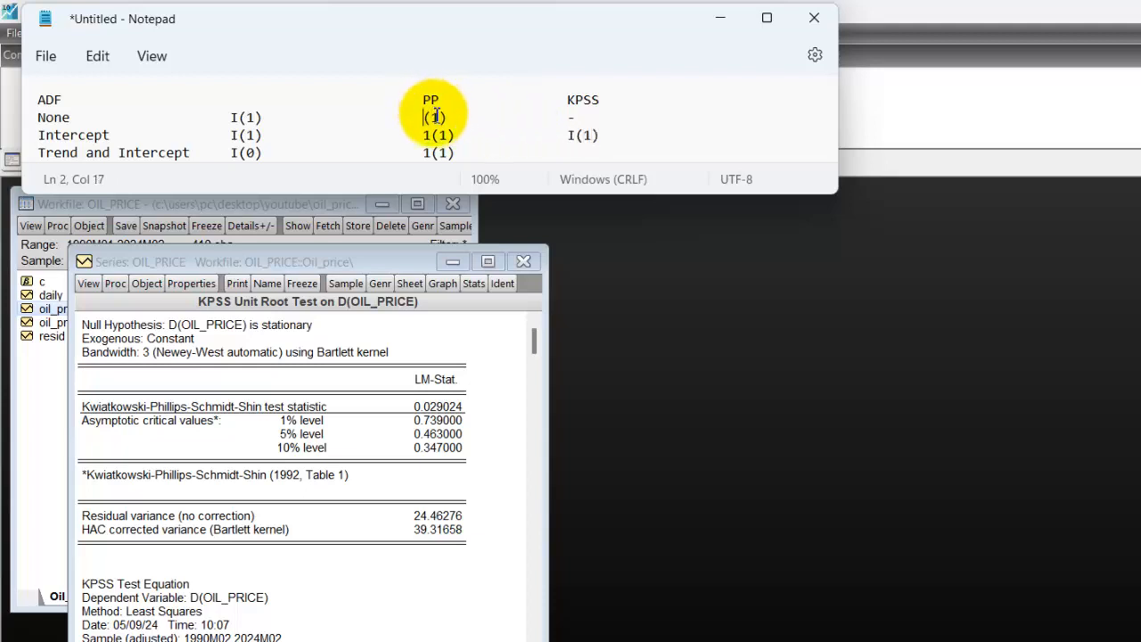
type("I")
key("Down")
key("BackSpace")
type("I")
key("Down")
key("BackSpace")
type("I")
left_click(605, 134)
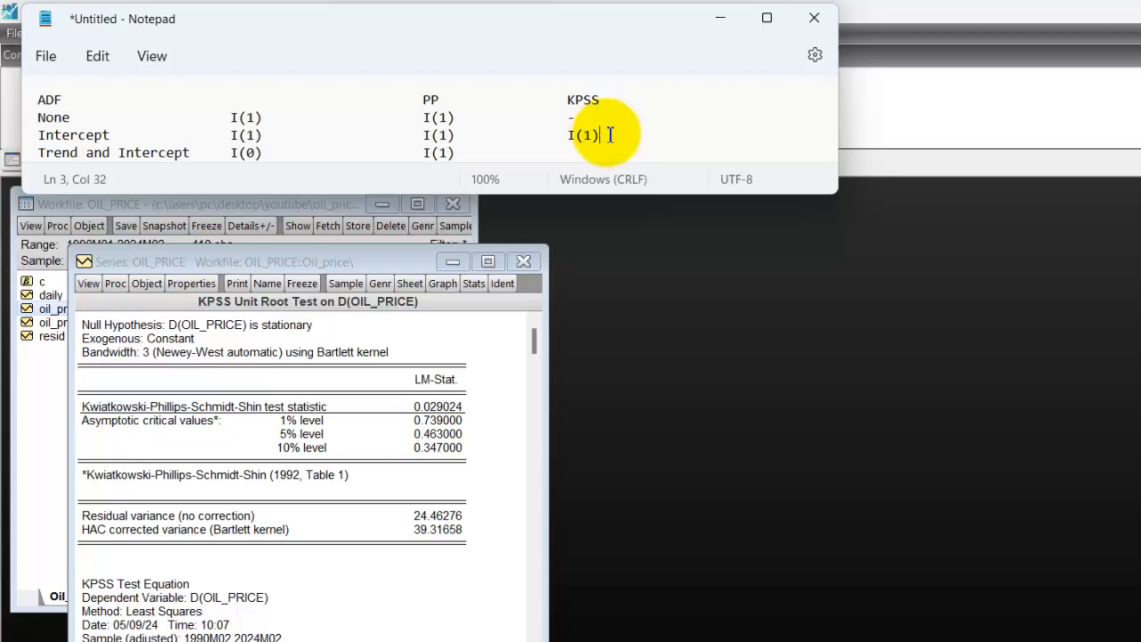
Switch to EViews and run the Kwiatkowski-Phillips-Schmidt-Shin test on oil_price at level with Trend and intercept.
left_click(96, 283)
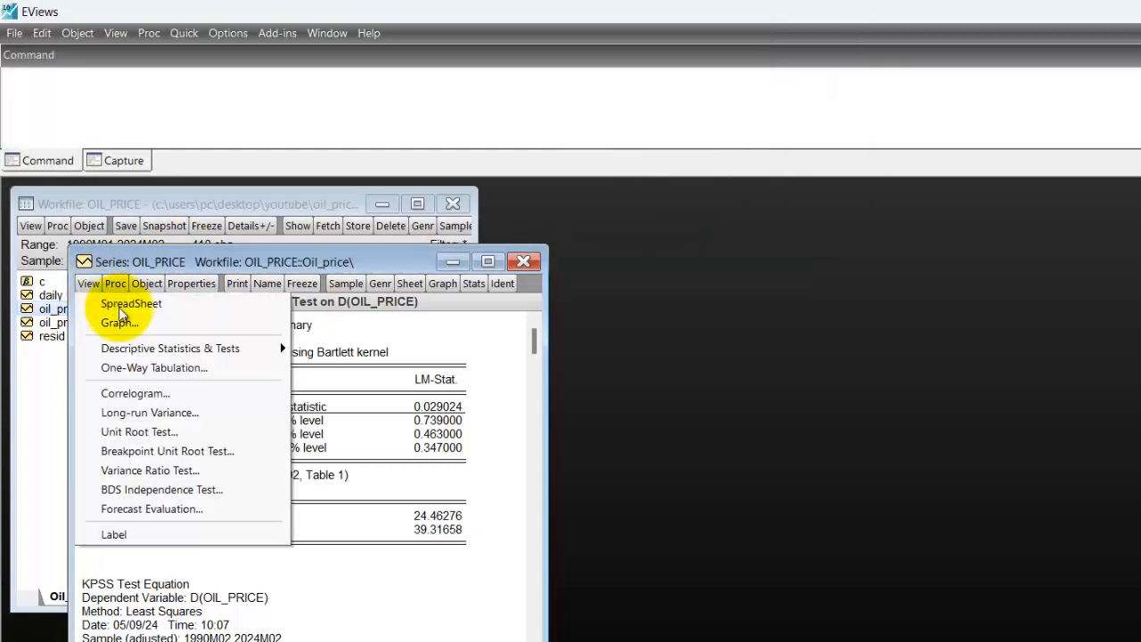
left_click(180, 433)
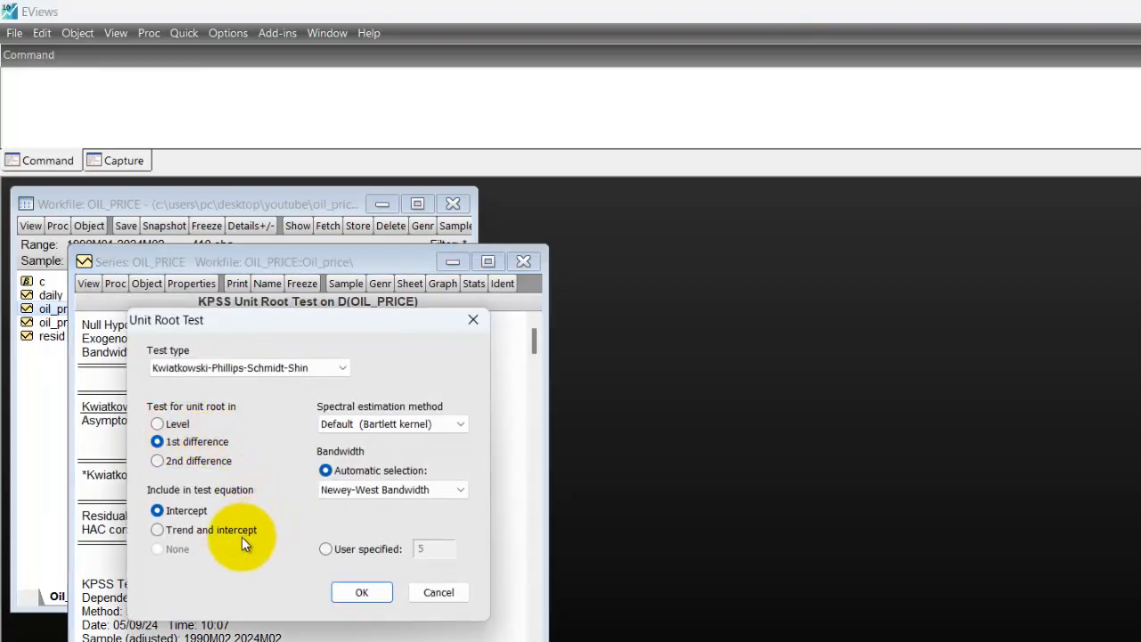
left_click(159, 529)
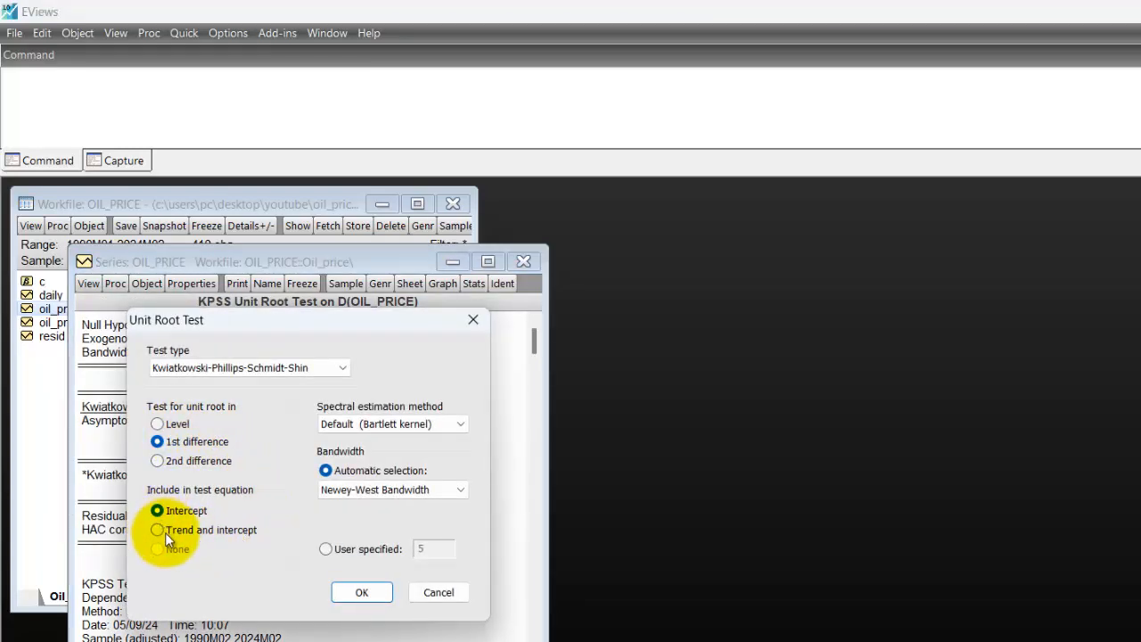
left_click(159, 426)
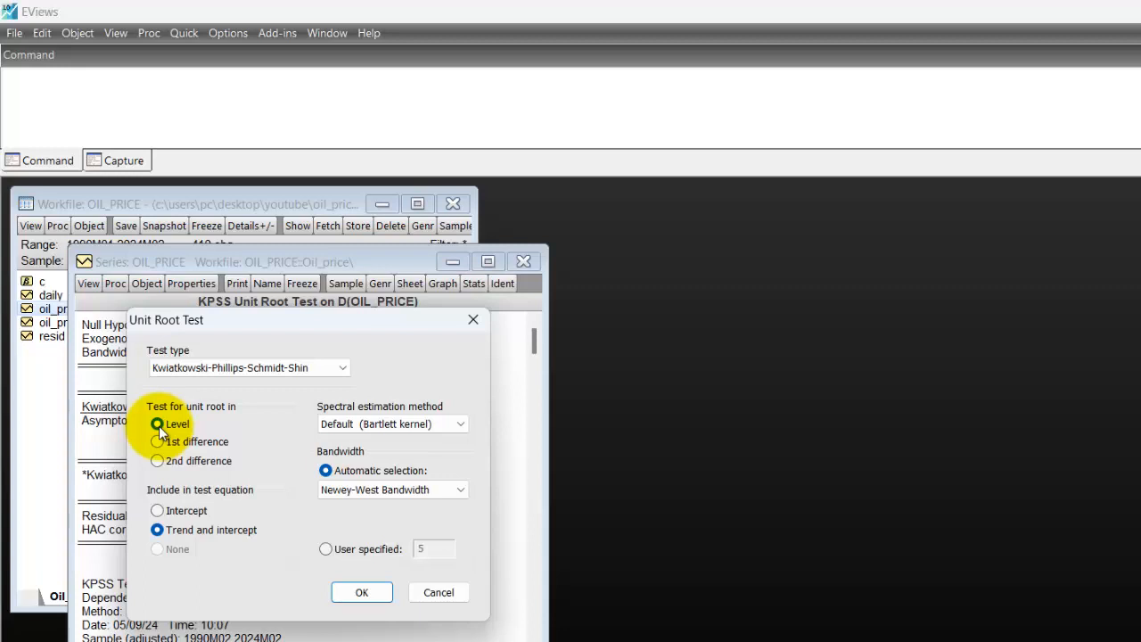
left_click(380, 592)
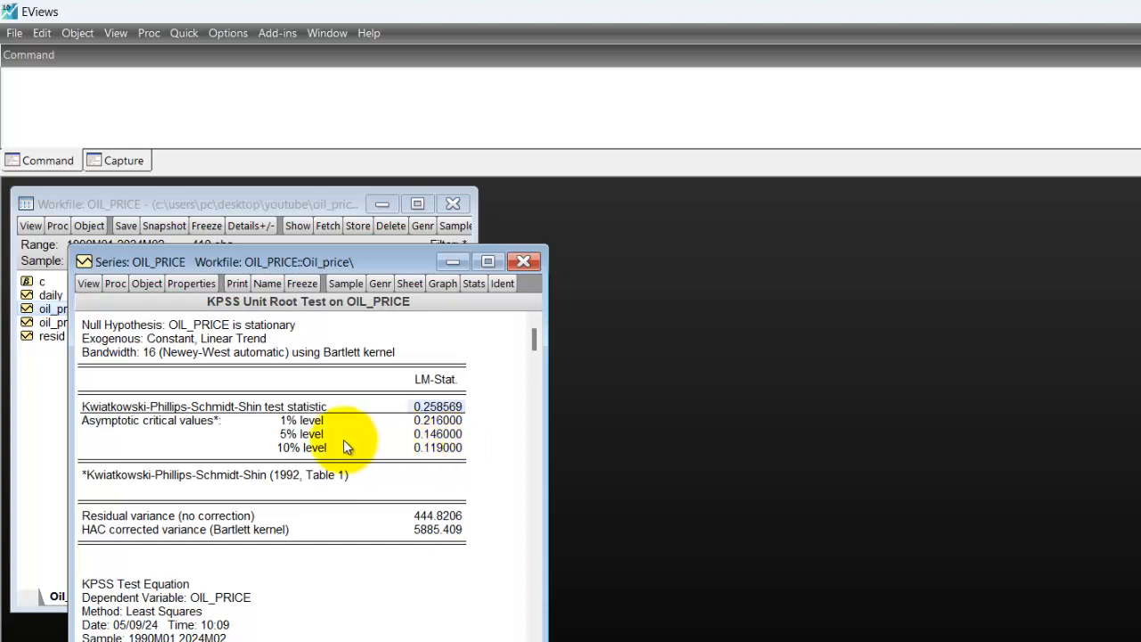
Run the KPSS test on the 1st difference of oil_price with Trend and intercept, and mark its LM statistic.
left_click(90, 284)
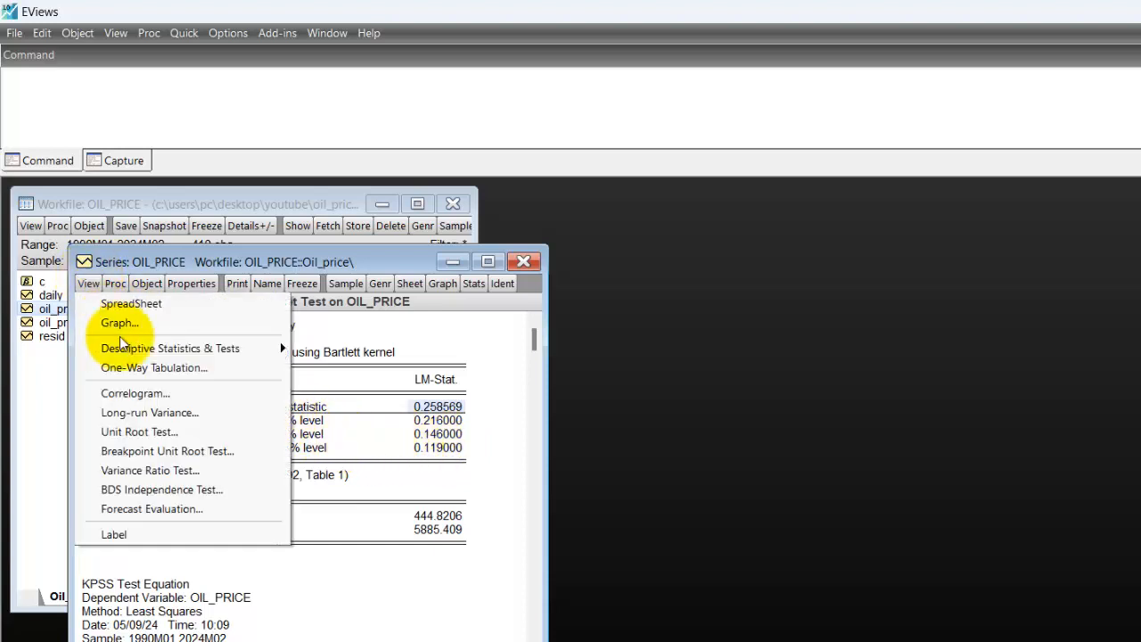
left_click(158, 431)
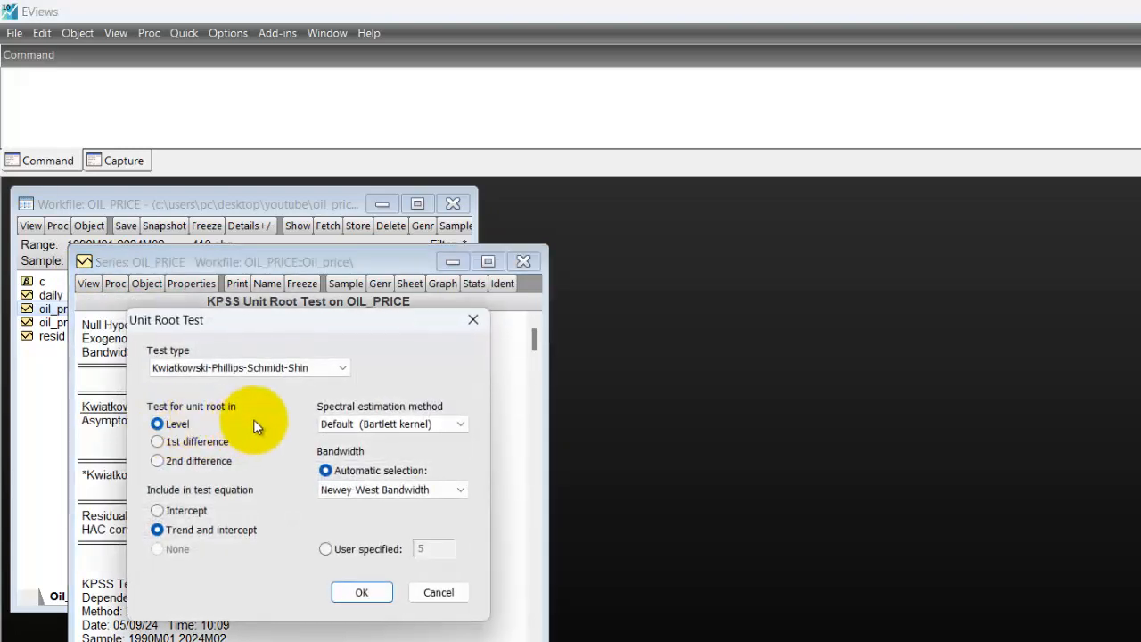
left_click(190, 443)
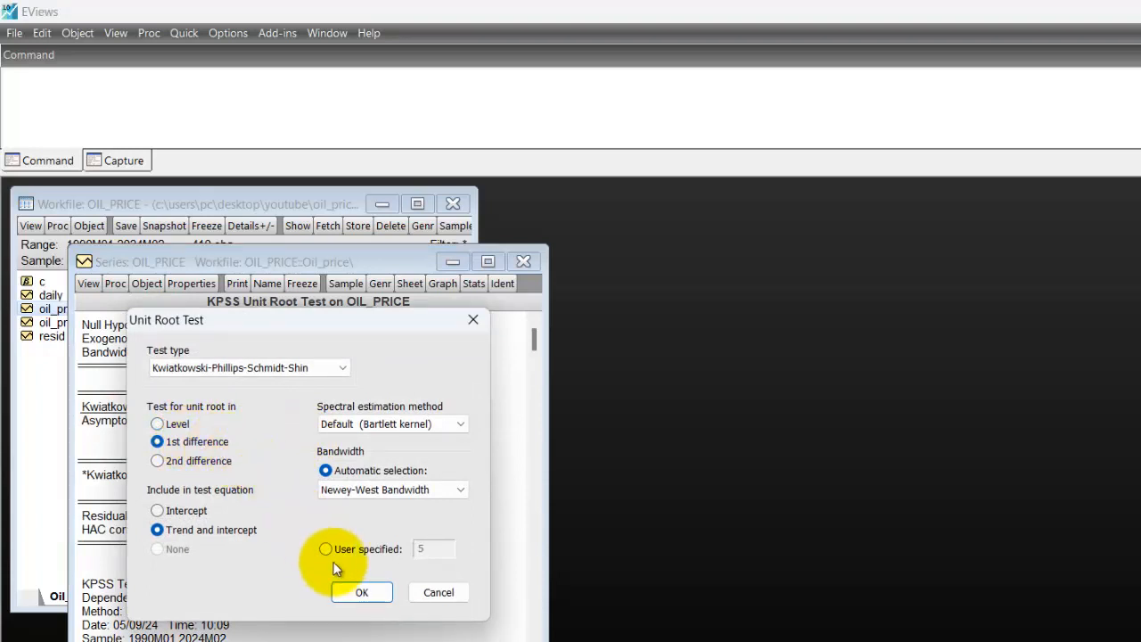
left_click(363, 590)
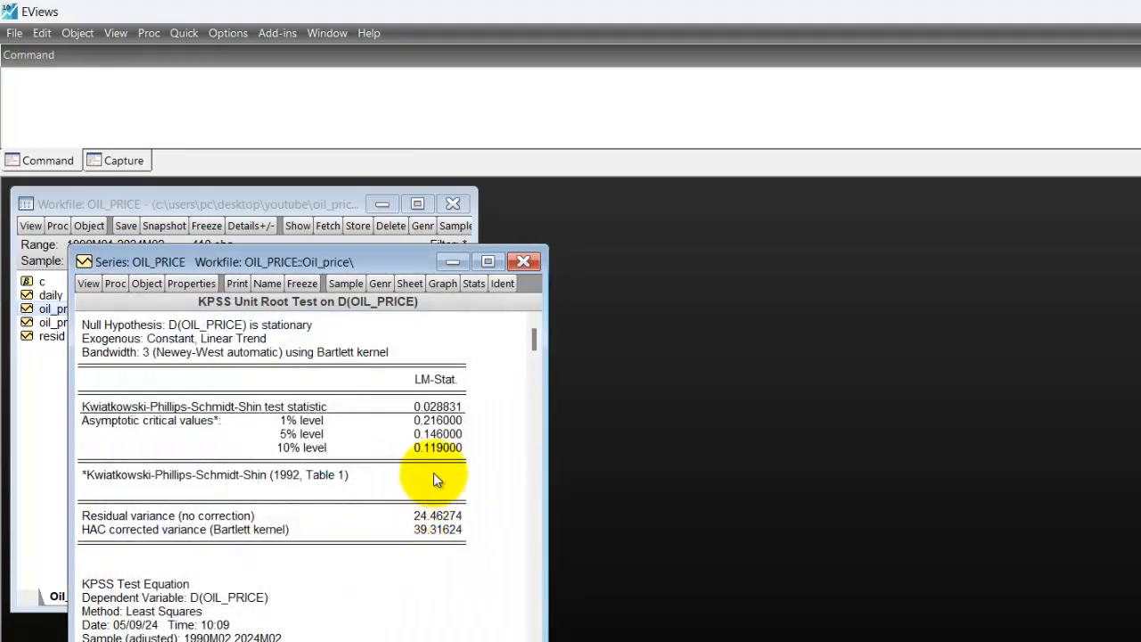
left_click(433, 408)
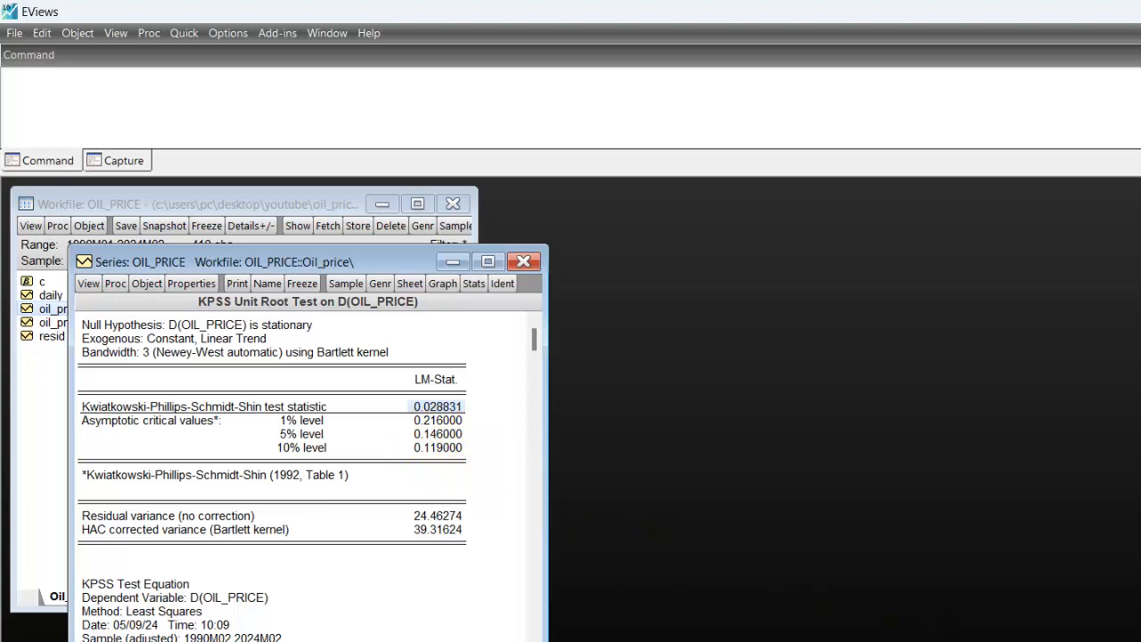
Switch to the Notepad notes and enter I(1) in the Trend and Intercept row, aligned under KPSS.
key("alt+Tab")
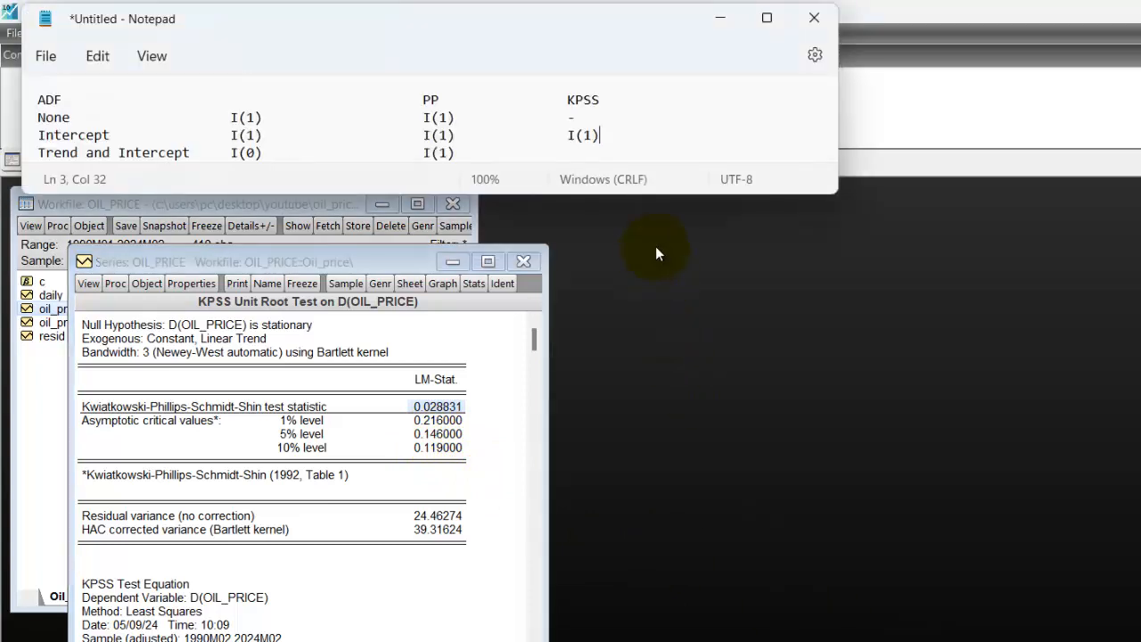
left_click(462, 156)
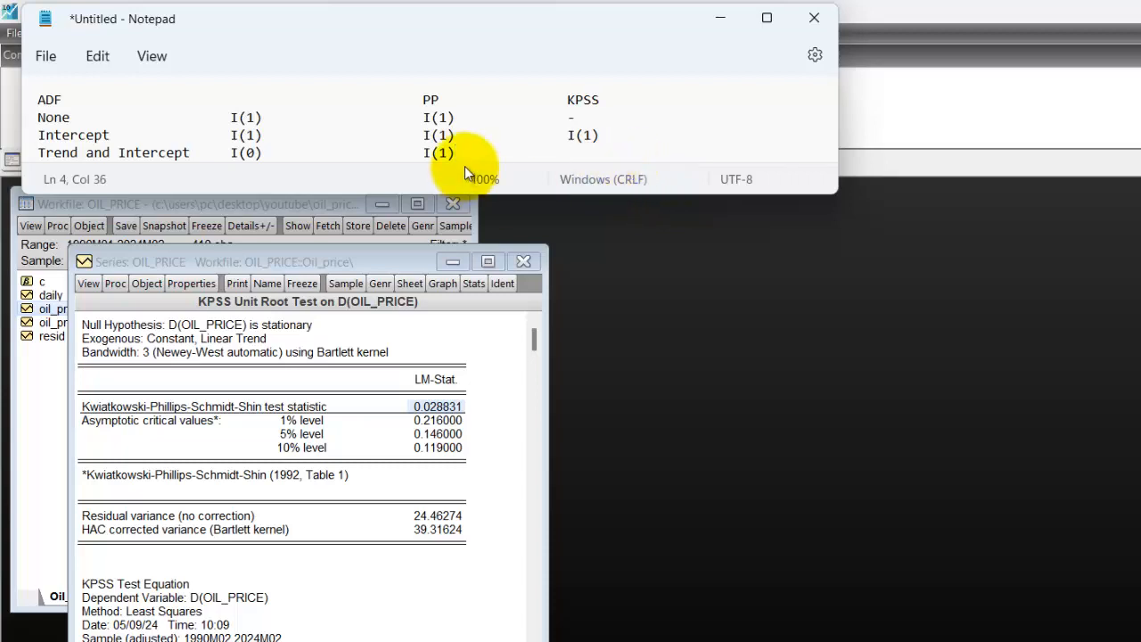
type("I01")
key("BackSpace")
key("BackSpace")
type("(1)")
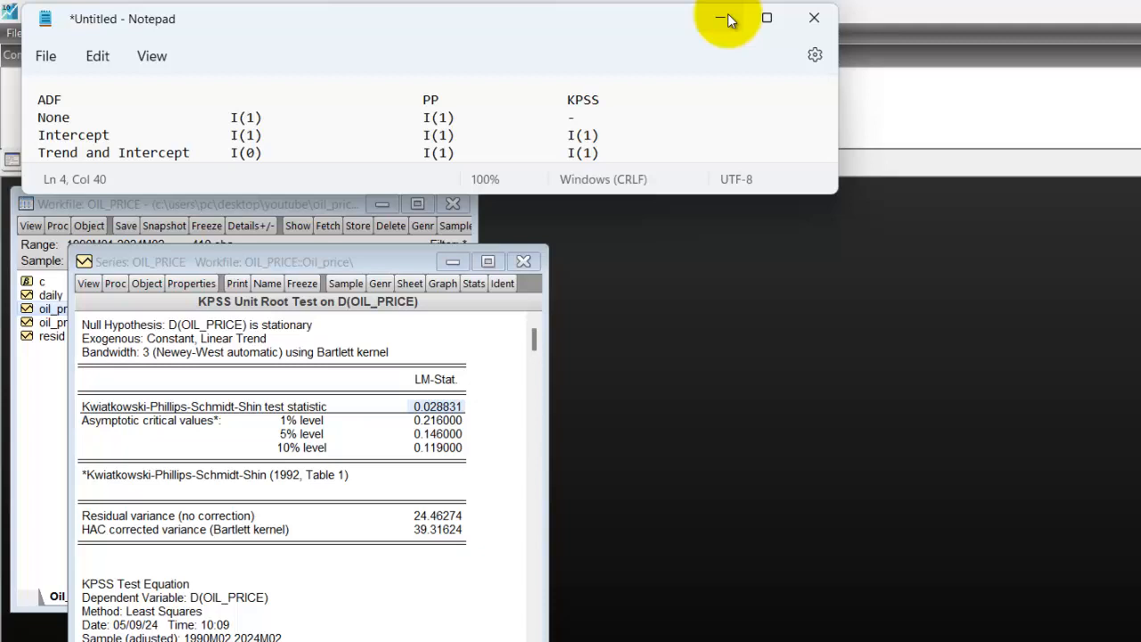
Move the ADF heading from the start of the first line to directly above its column of results.
left_click(38, 101)
left_click_drag(38, 101, 62, 101)
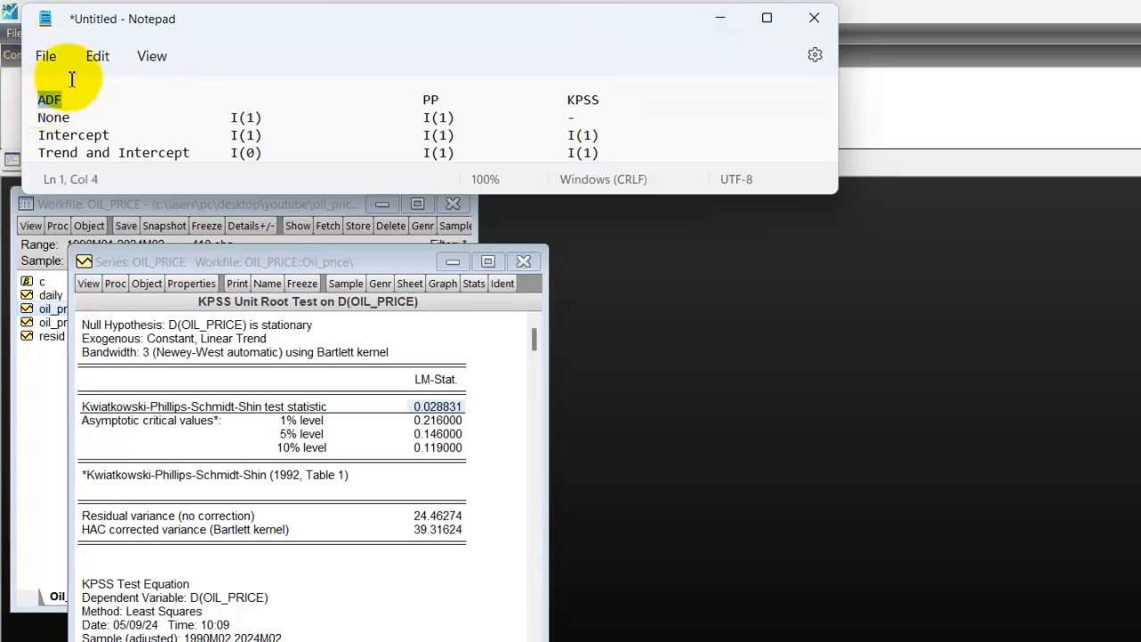
key("Delete")
left_click(240, 100)
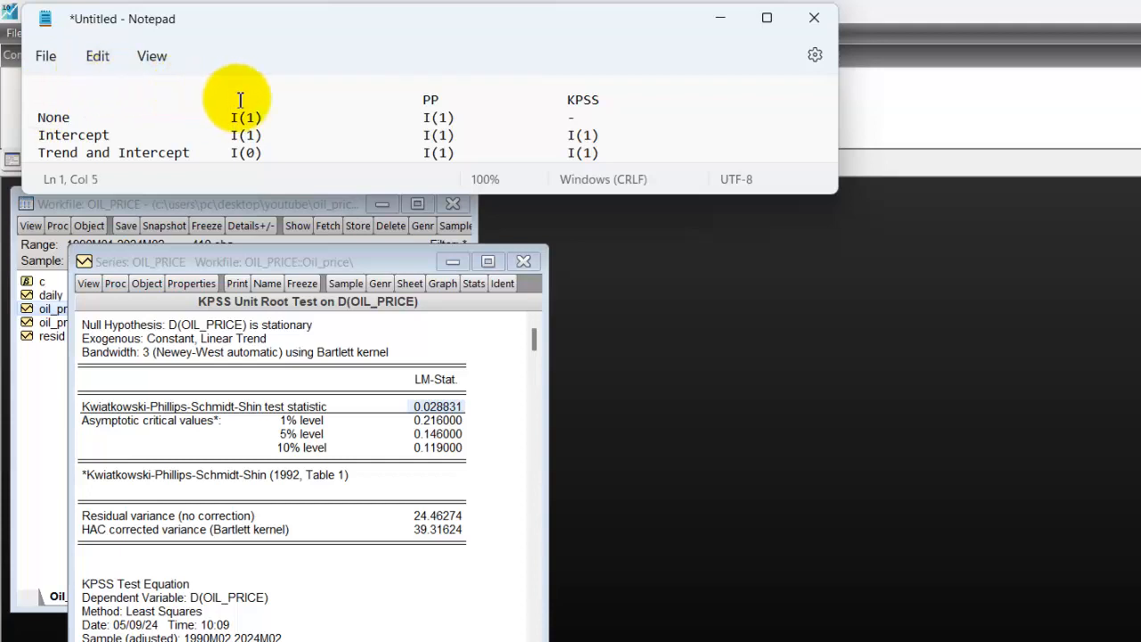
type("ADF")
Enter Oil_Price at the start of the heading line and realign the ADF, PP and KPSS headings with their columns.
left_click(53, 104)
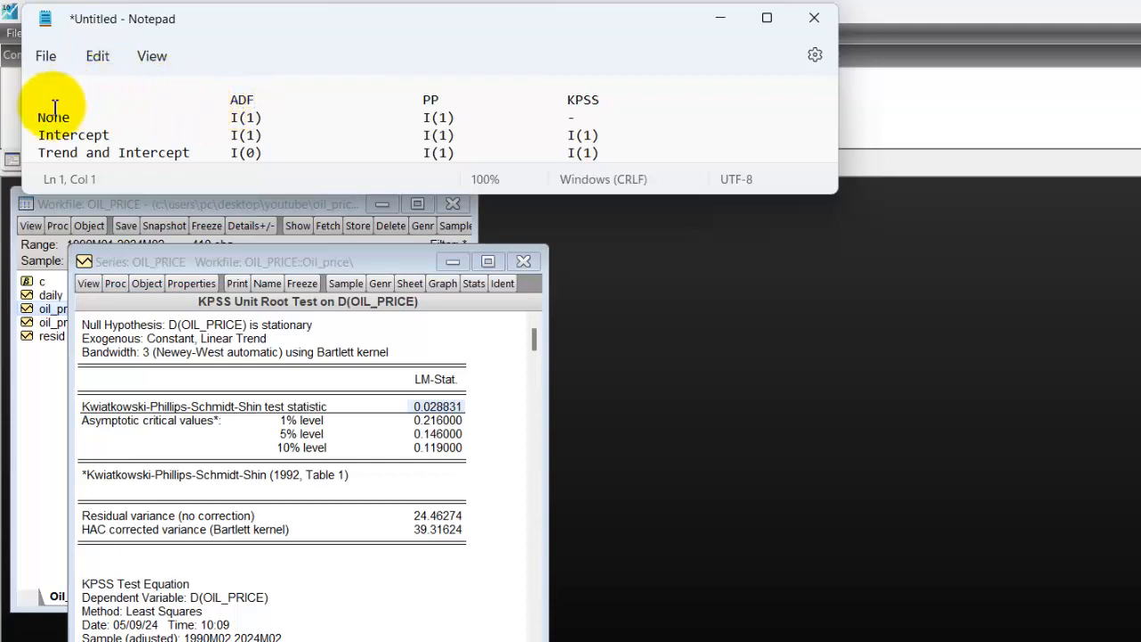
type("Oil_ Price")
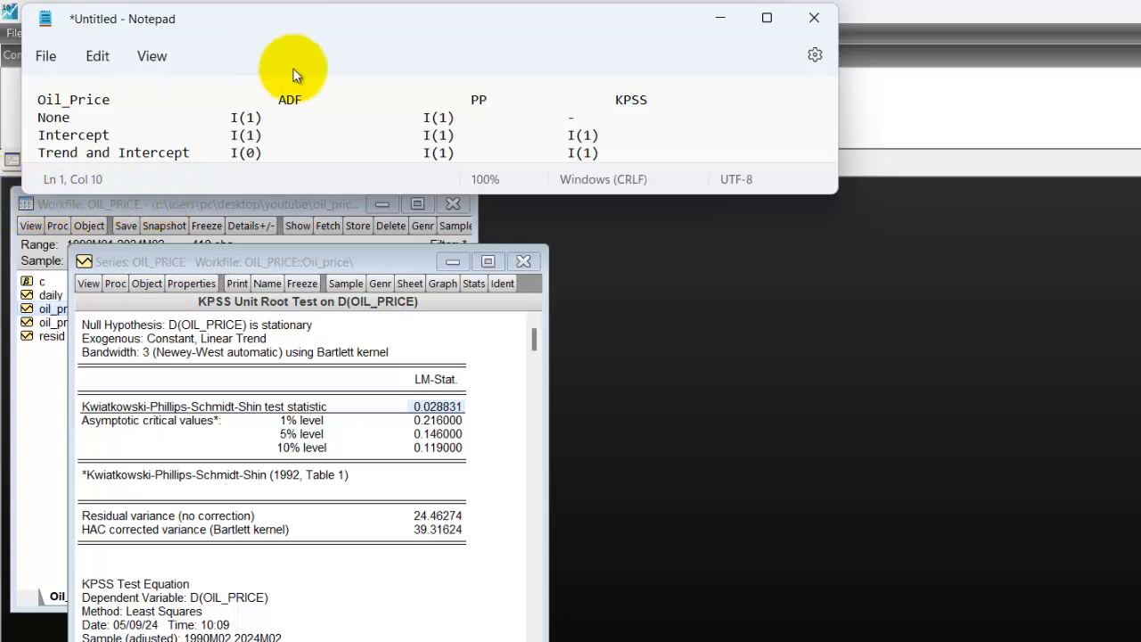
left_click(278, 113)
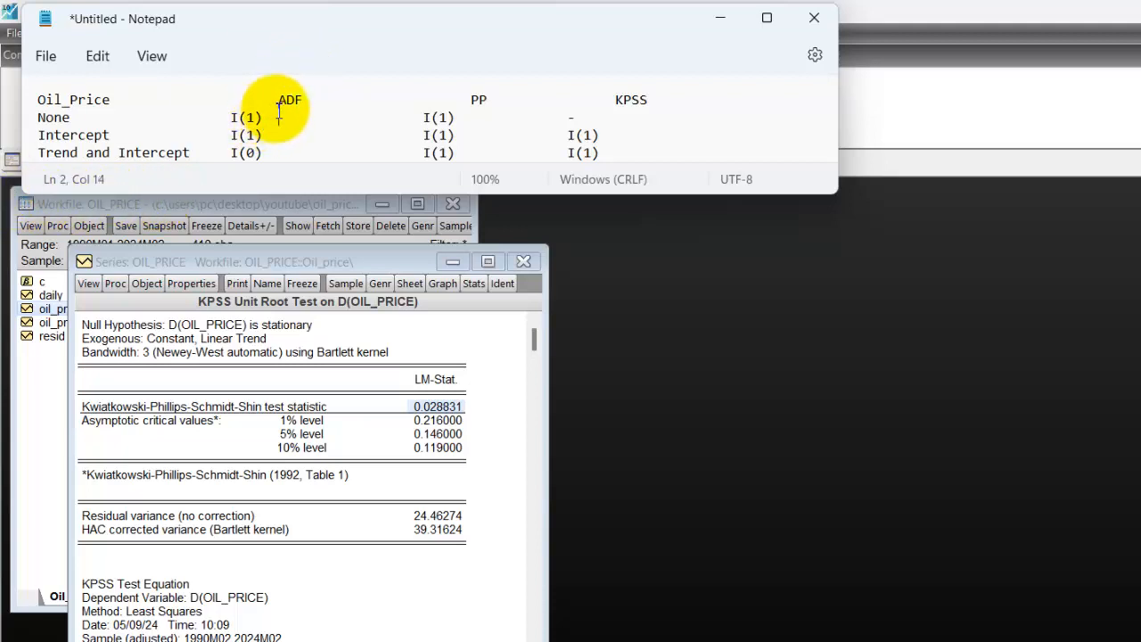
left_click(278, 104)
key("BackSpace")
key("BackSpace")
key("BackSpace")
key("BackSpace")
key("BackSpace")
key("BackSpace")
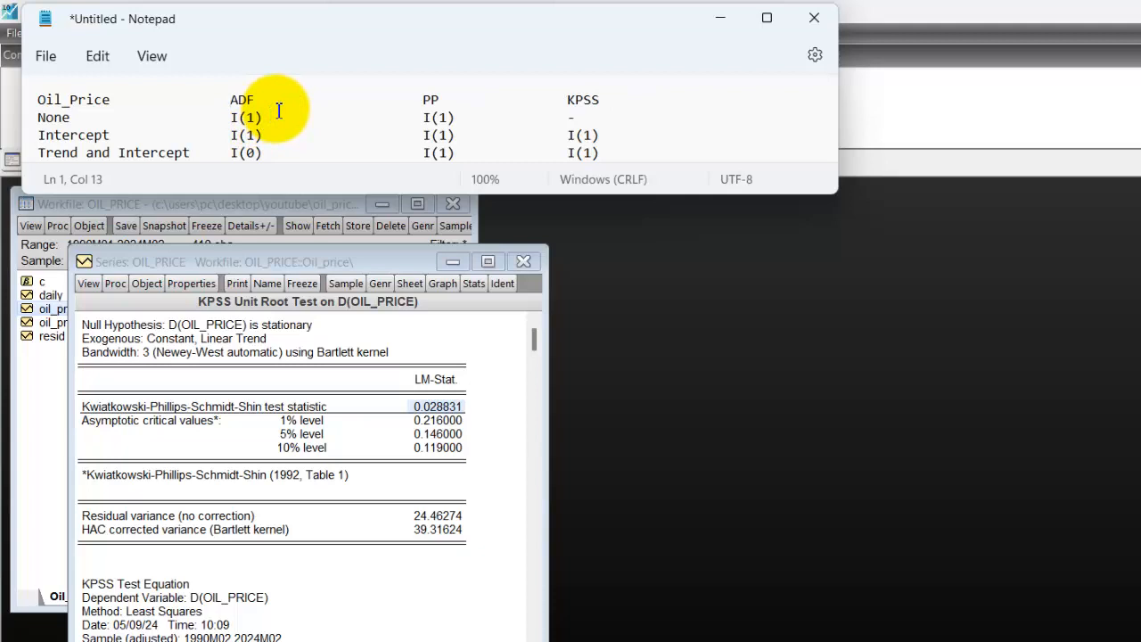